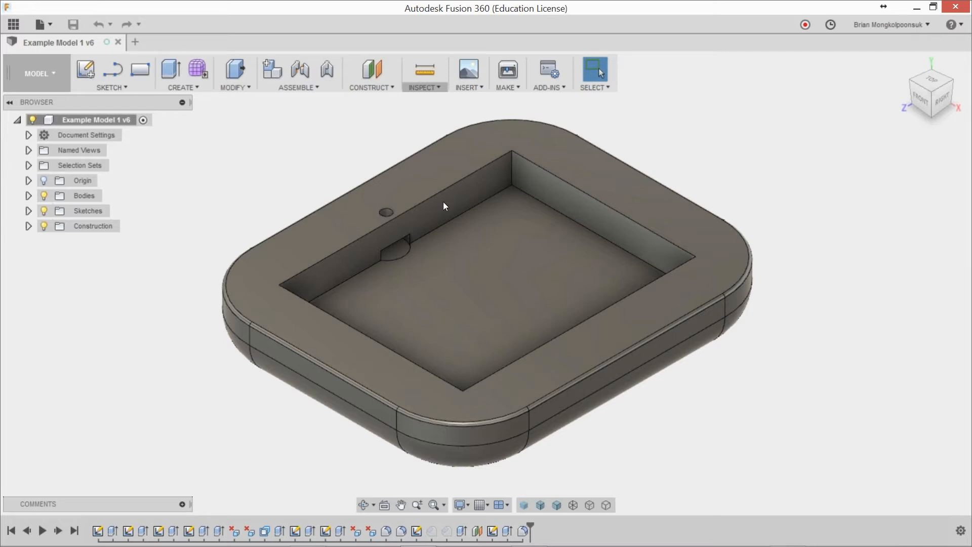
# Step: Delete the flat circular face of the wide cylindrical recess that cuts into the pocket wall
pyautogui.scroll(5, 420, 271)
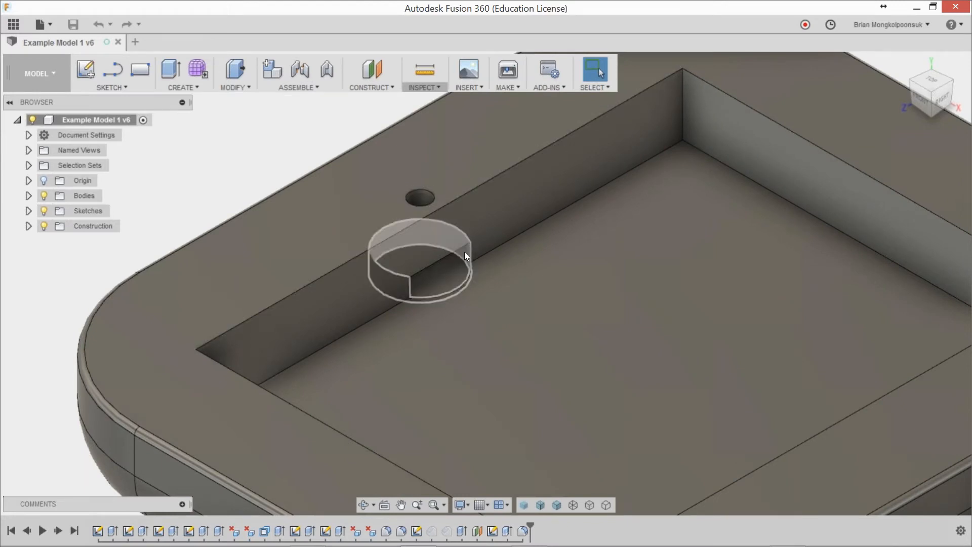
pyautogui.scroll(1, 246, 162)
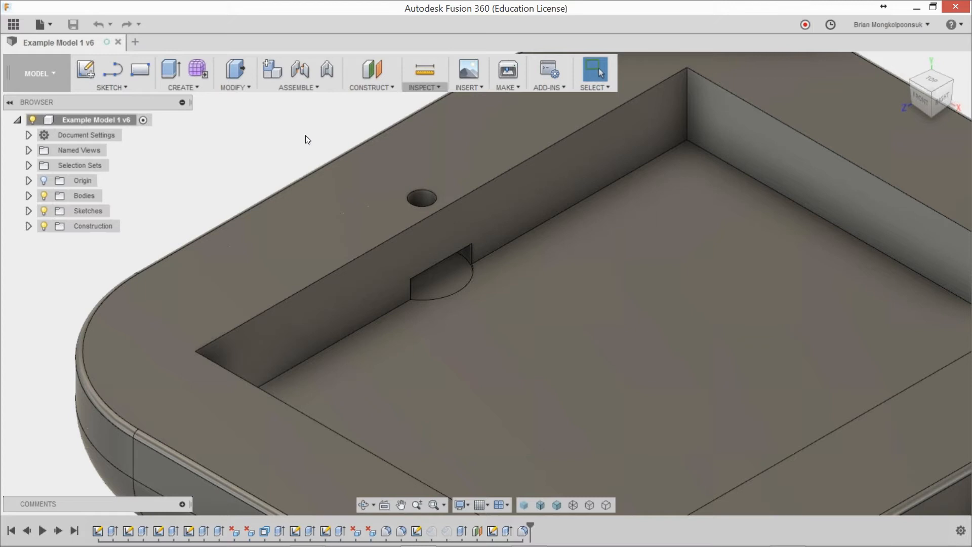
pyautogui.click(452, 278)
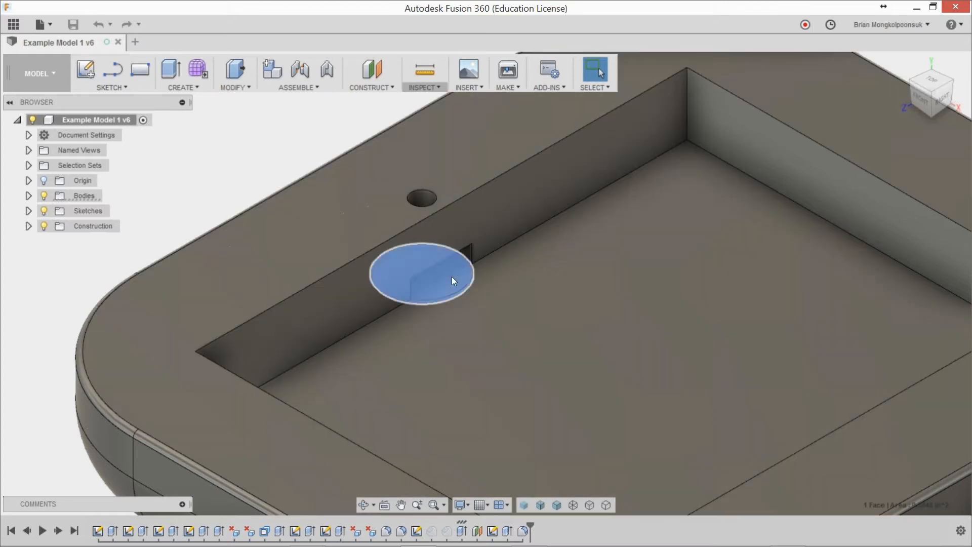
pyautogui.press('Delete')
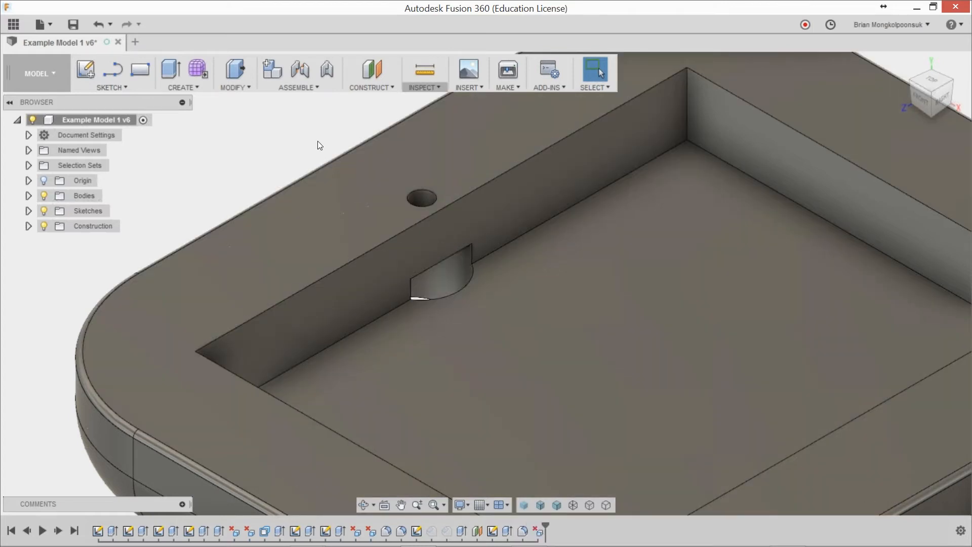
# Step: Inspect the opening at the recess from the underside and from above, and undo the face deletion
pyautogui.scroll(-3, 304, 138)
pyautogui.keyDown('shift'); pyautogui.moveTo(495, 300); pyautogui.dragTo(513, 197, button='middle'); pyautogui.keyUp('shift')
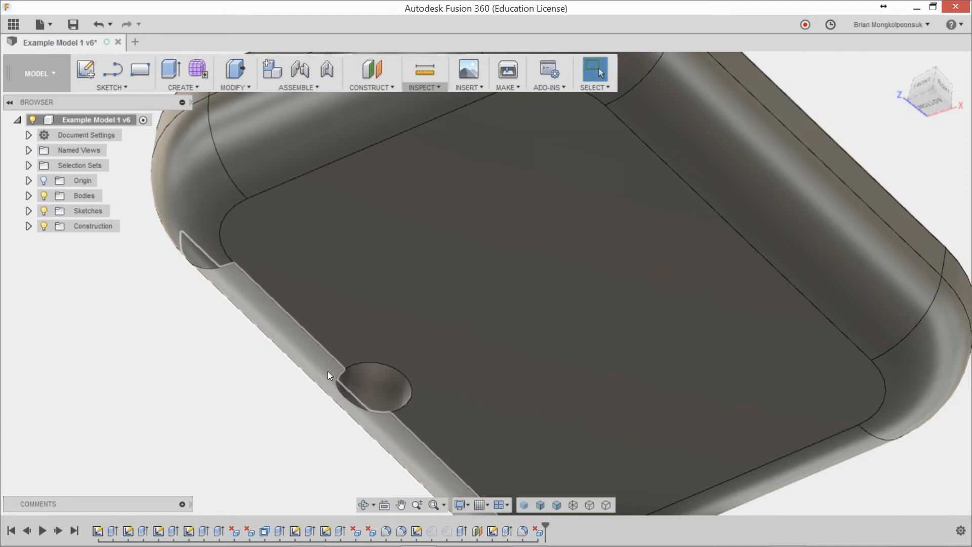
pyautogui.scroll(-2, 324, 365)
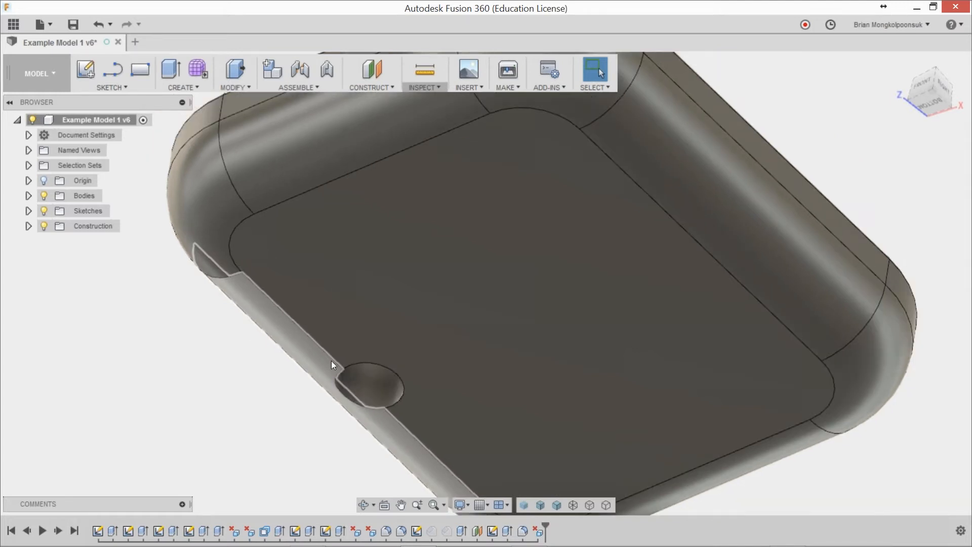
pyautogui.scroll(-3, 229, 394)
pyautogui.keyDown('shift'); pyautogui.moveTo(280, 336); pyautogui.dragTo(296, 428, button='middle'); pyautogui.keyUp('shift')
pyautogui.scroll(-3, 296, 412)
pyautogui.scroll(5, 269, 242)
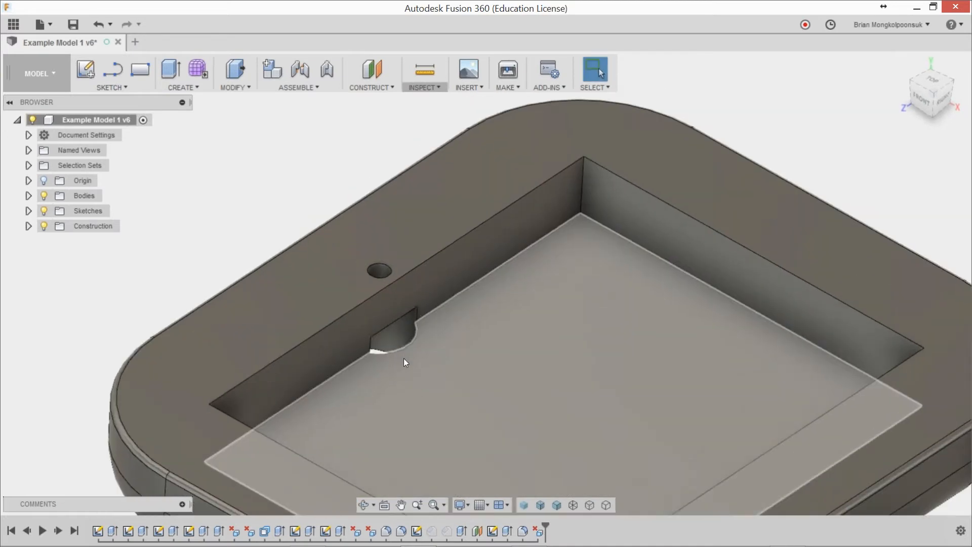
pyautogui.hotkey('ctrl', 'z')
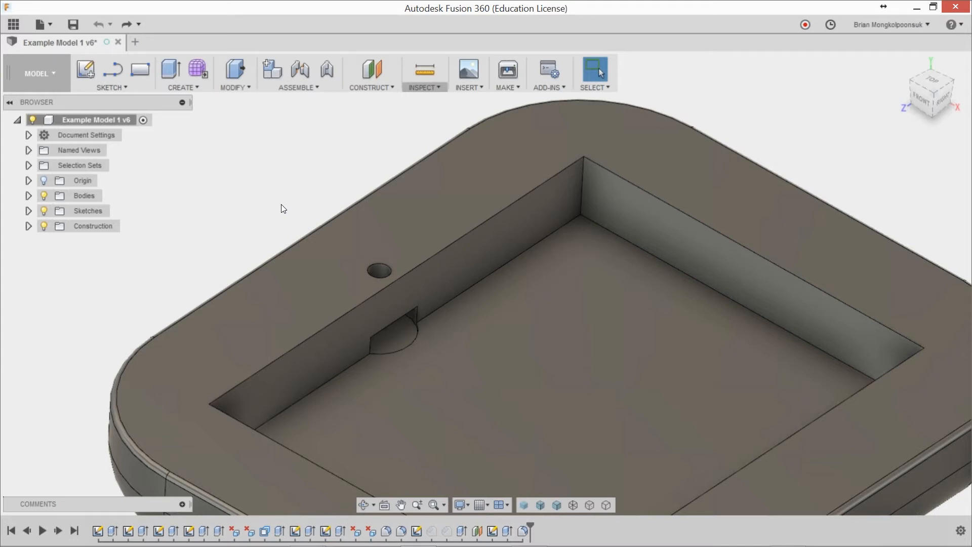
# Step: Try to delete only the cylindrical side face of the wide recess, and review the error details
pyautogui.scroll(1, 283, 209)
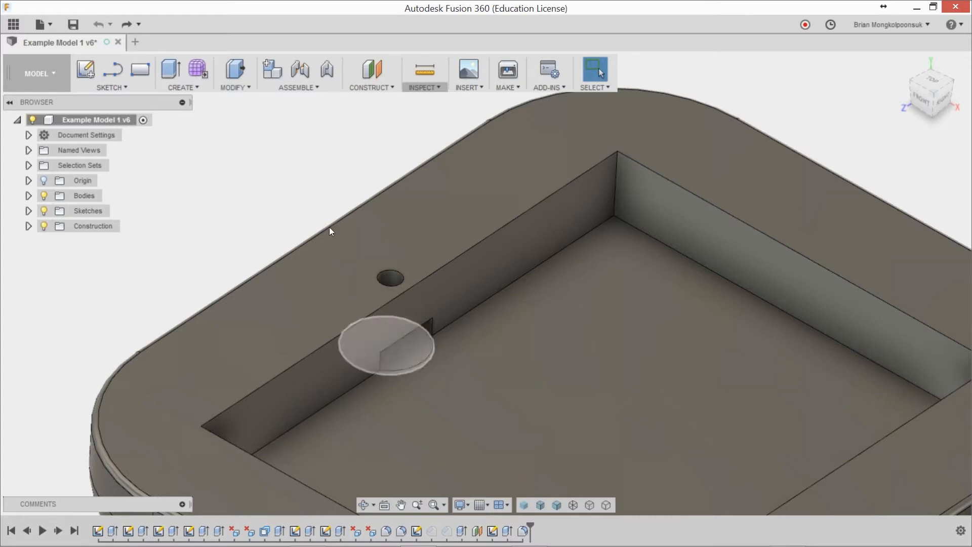
pyautogui.scroll(4, 412, 343)
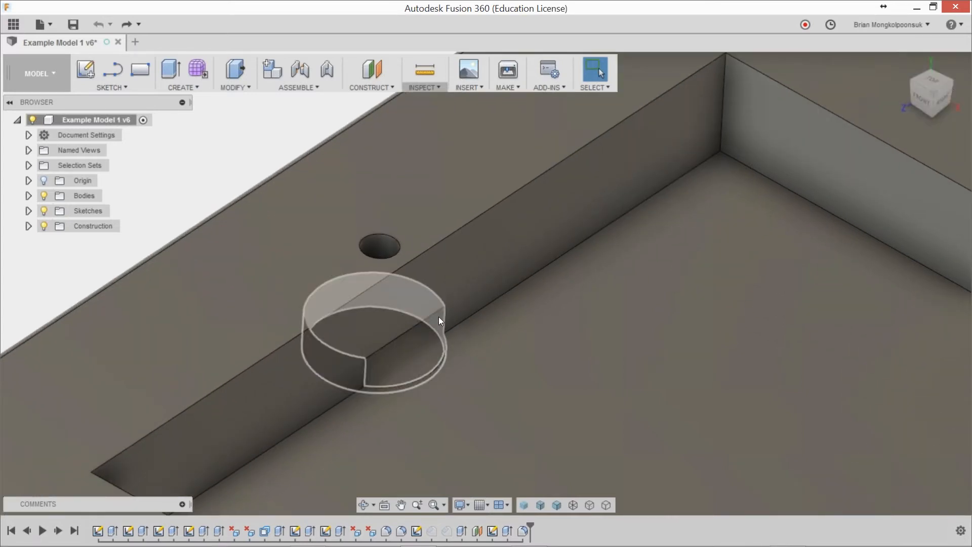
pyautogui.click(438, 319)
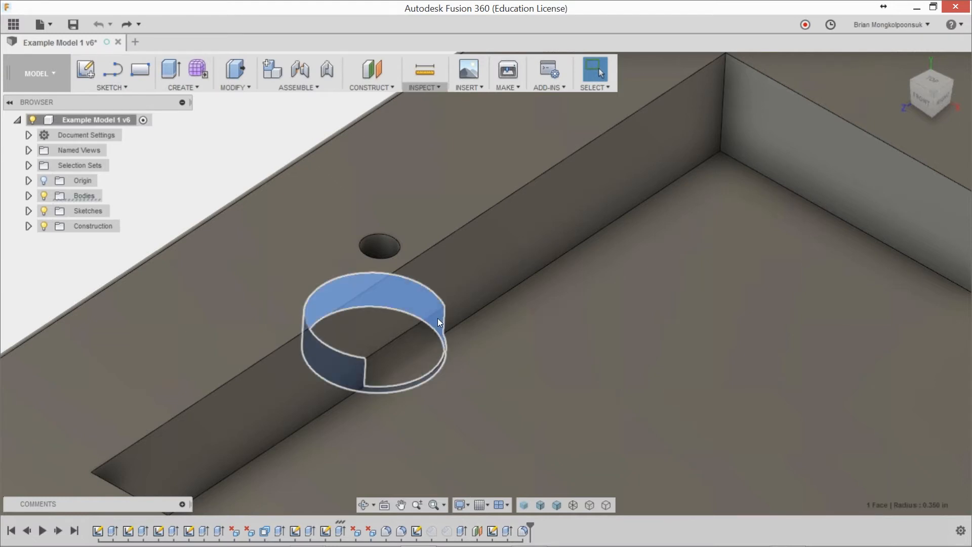
pyautogui.press('Delete')
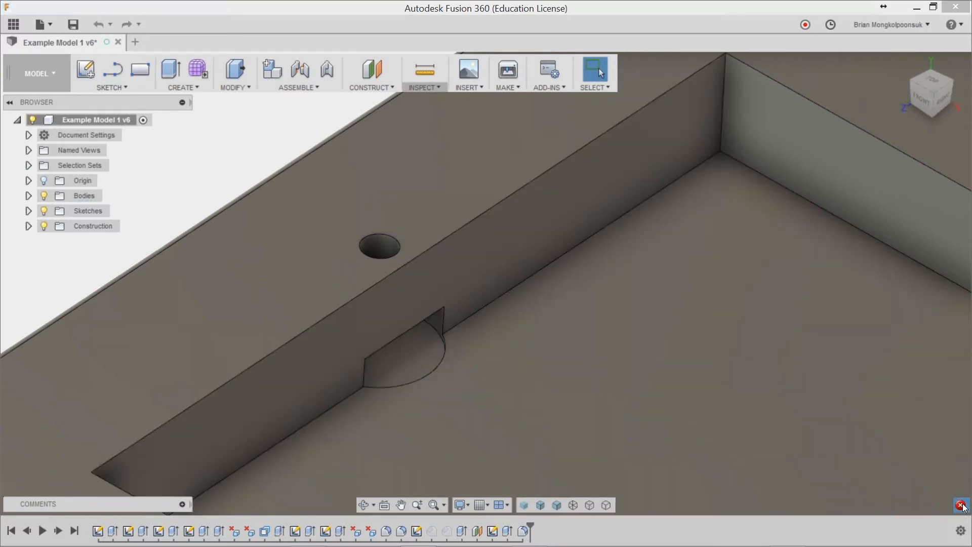
pyautogui.click(960, 506)
pyautogui.click(731, 375)
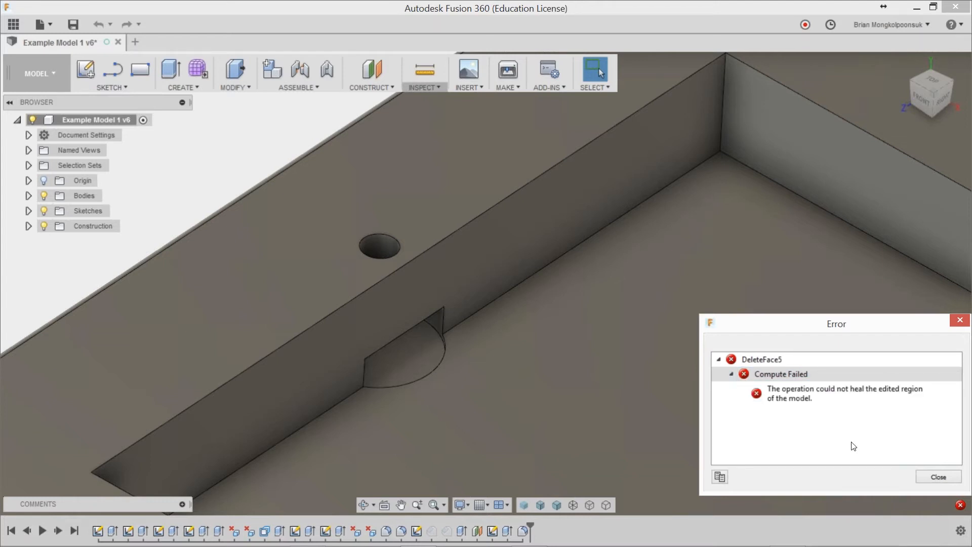
pyautogui.click(936, 477)
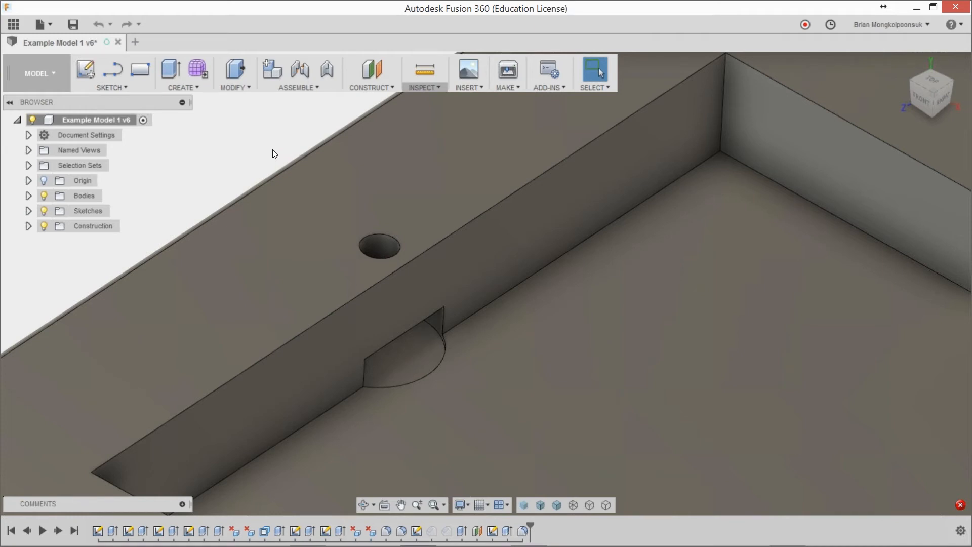
# Step: Delete the cylindrical faces of the small hole and the wide recess together, and undo the deletion
pyautogui.click(379, 250)
pyautogui.click(437, 320)
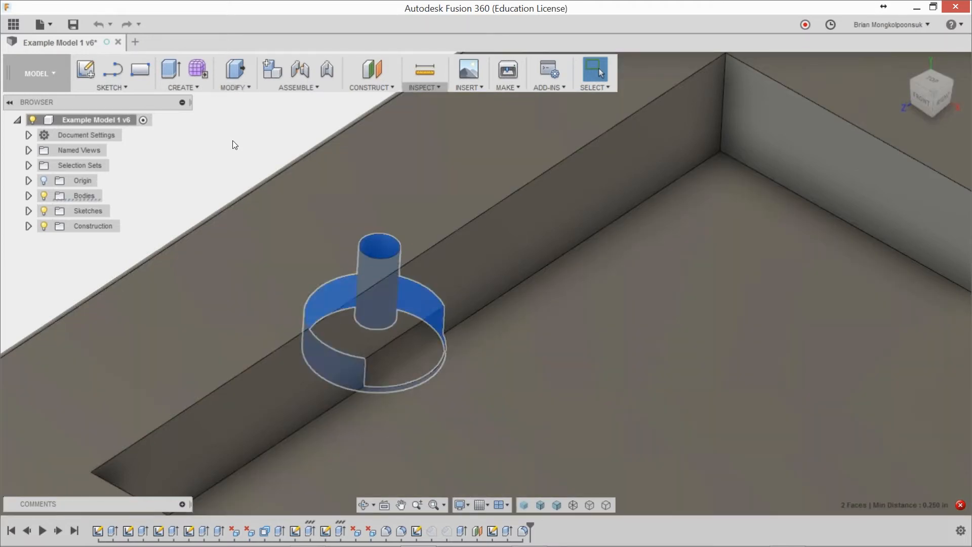
pyautogui.press('Delete')
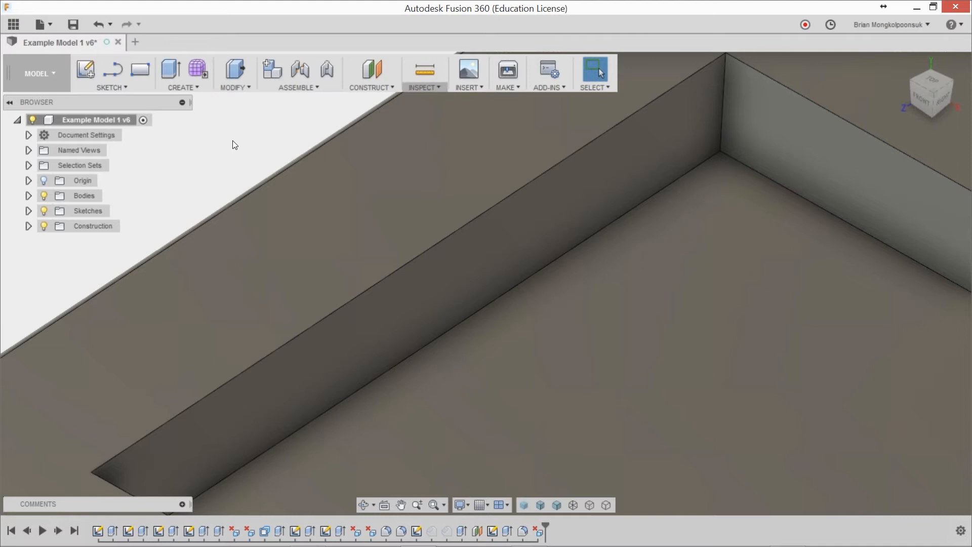
pyautogui.scroll(-1, 233, 141)
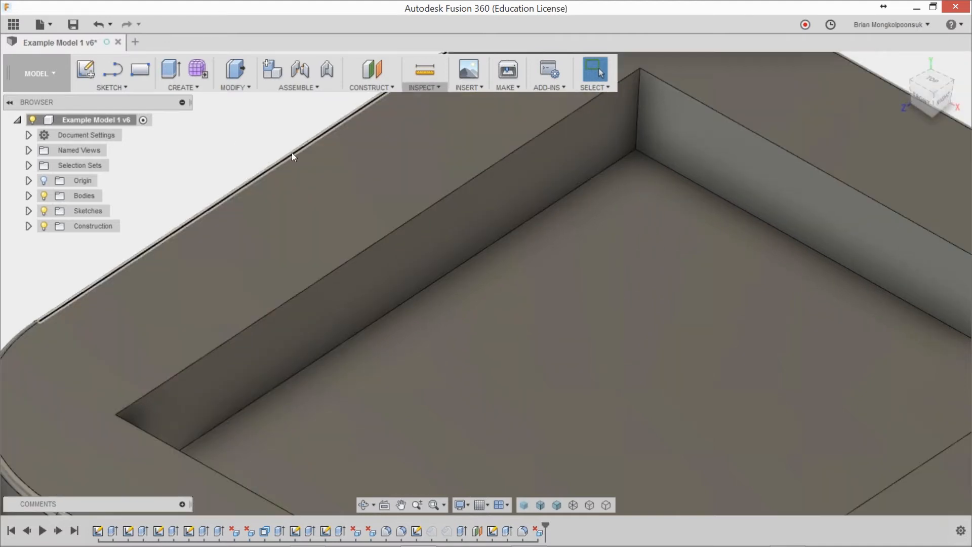
pyautogui.hotkey('ctrl', 'z')
# Step: Move the cylindrical faces of the small hole and the wide recess together by 0.2784 in in Y, away from the pocket
pyautogui.scroll(3, 318, 249)
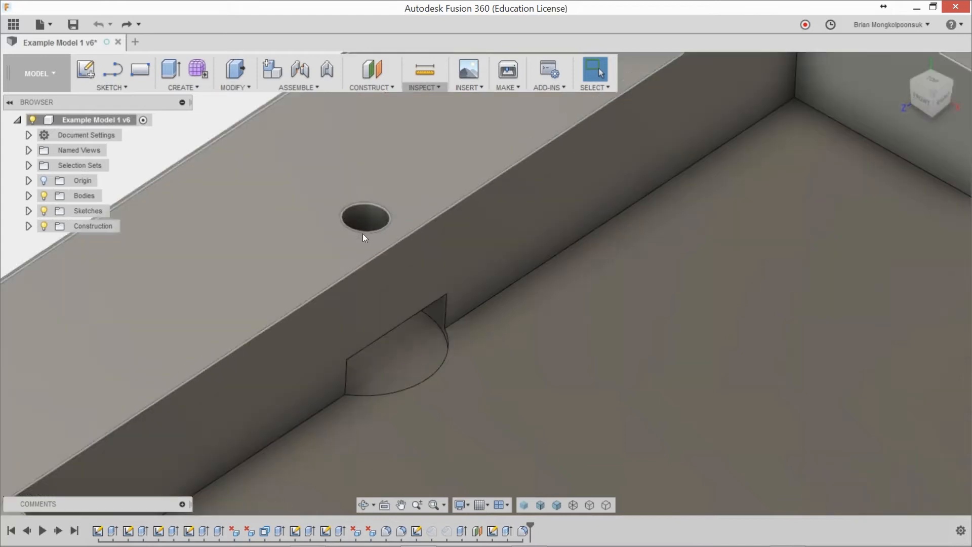
pyautogui.click(364, 226)
pyautogui.scroll(2, 448, 319)
pyautogui.keyDown('ctrl'); pyautogui.click(448, 318); pyautogui.keyUp('ctrl')
pyautogui.scroll(-4, 456, 345)
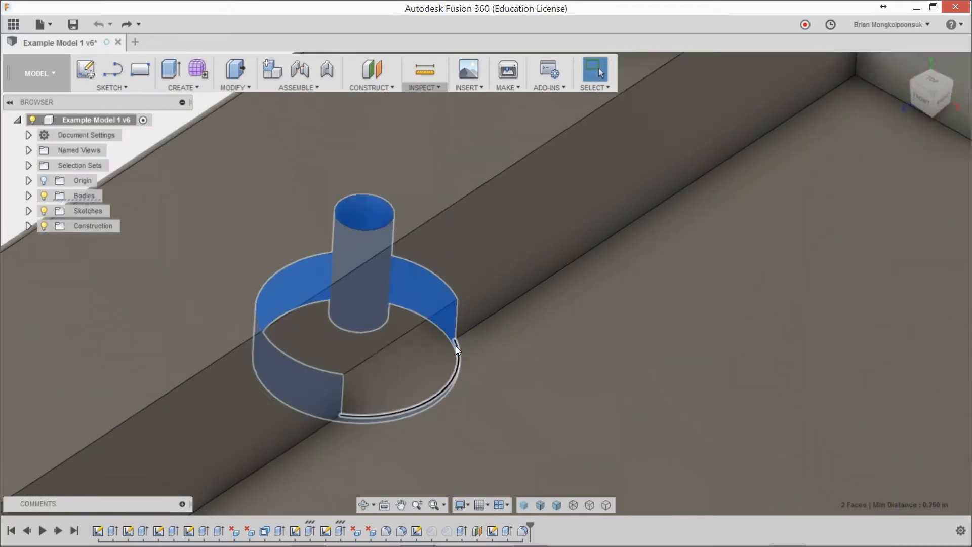
pyautogui.rightClick(258, 162)
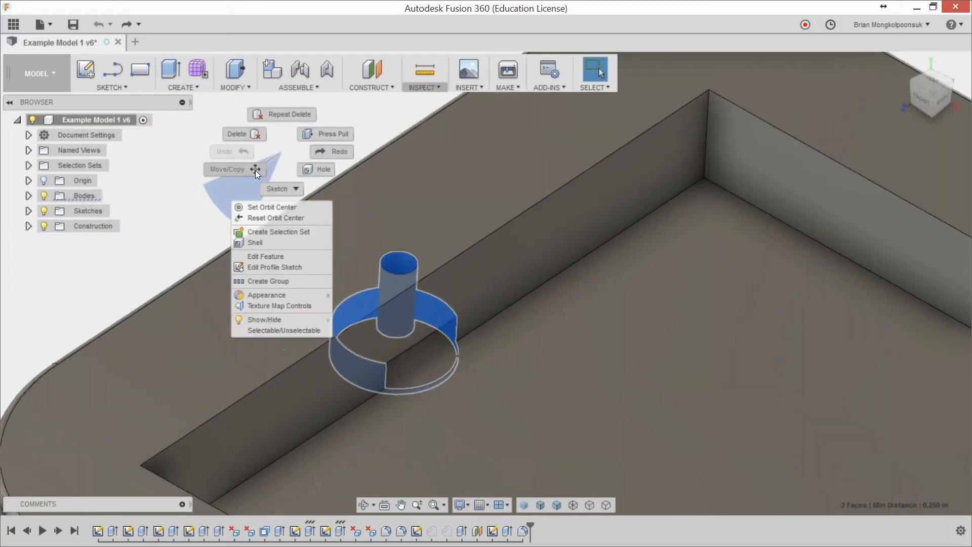
pyautogui.click(219, 167)
pyautogui.click(663, 231)
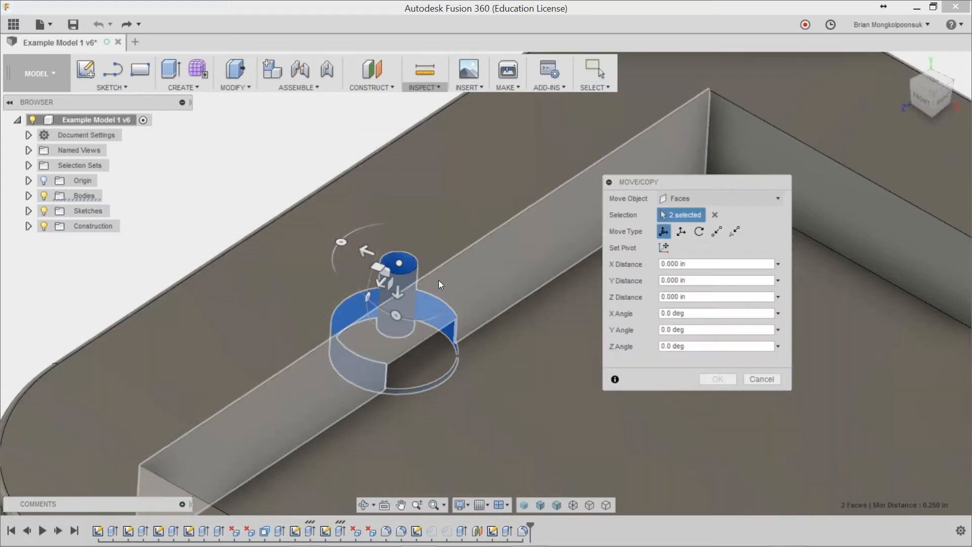
pyautogui.moveTo(367, 250); pyautogui.dragTo(321, 233)
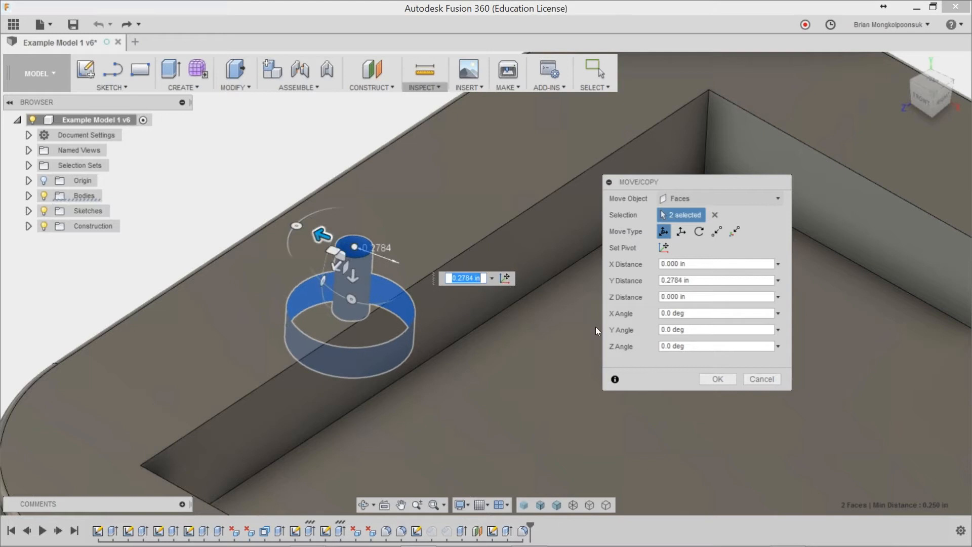
pyautogui.click(707, 378)
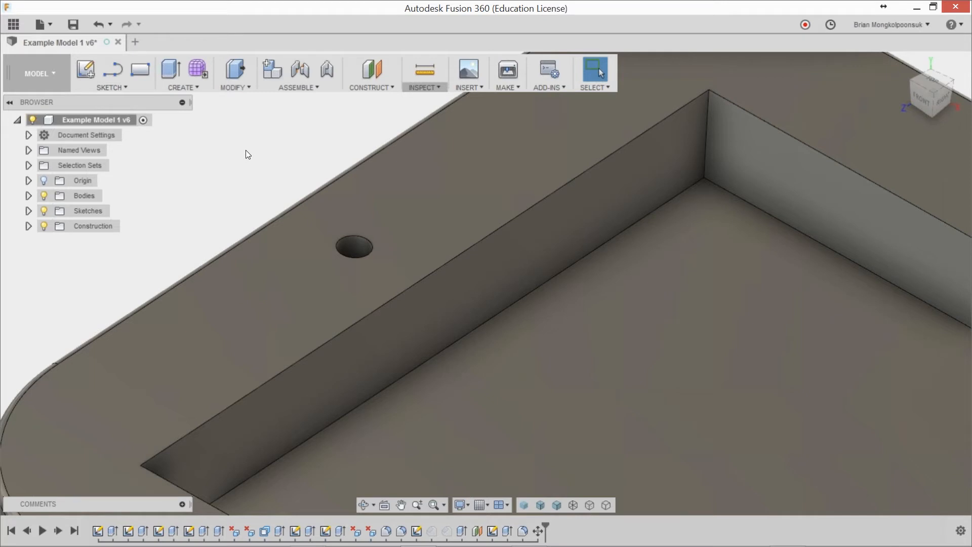
# Step: Start a constant-radius fillet on the four edges around the pocket floor
pyautogui.scroll(-4, 228, 187)
pyautogui.moveTo(240, 172); pyautogui.dragTo(250, 197, button='middle')
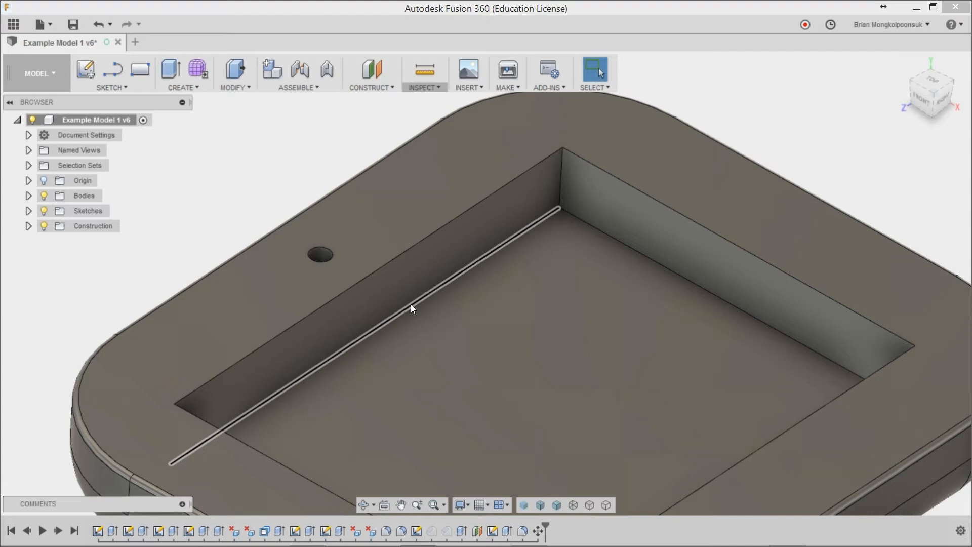
pyautogui.press('f')
pyautogui.click(412, 305)
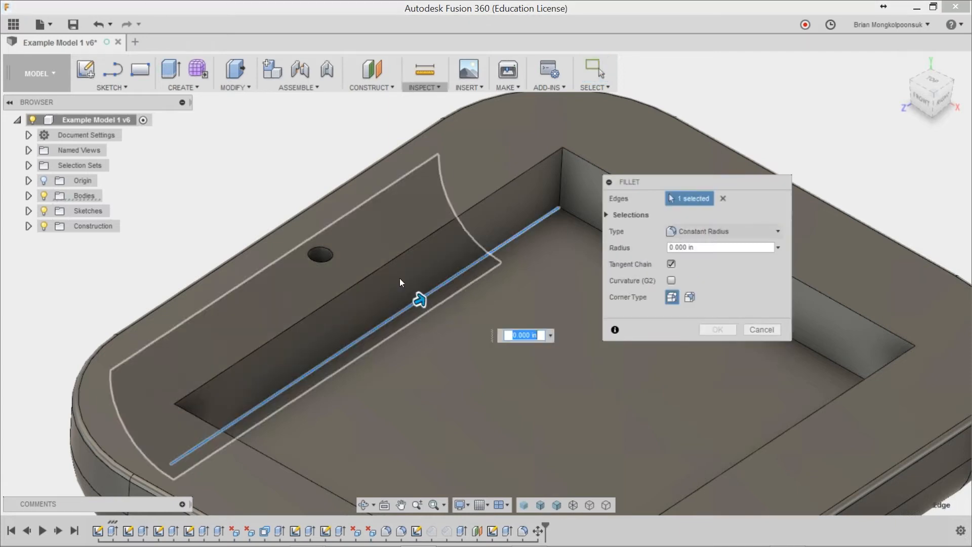
pyautogui.scroll(-4, 413, 303)
pyautogui.keyDown('shift'); pyautogui.moveTo(451, 318); pyautogui.dragTo(509, 294, button='middle'); pyautogui.keyUp('shift')
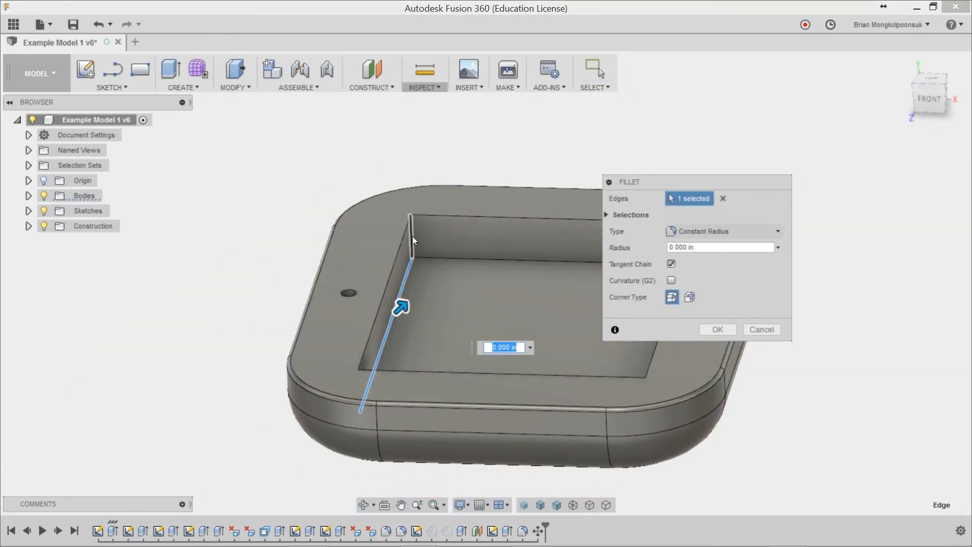
pyautogui.click(466, 262)
pyautogui.scroll(-3, 276, 324)
pyautogui.scroll(2, 501, 328)
pyautogui.keyDown('shift'); pyautogui.moveTo(502, 328); pyautogui.dragTo(431, 268, button='middle'); pyautogui.keyUp('shift')
pyautogui.click(526, 286)
pyautogui.click(555, 328)
# Step: Add the pocket's four upper rim edges to the fillet and apply it with a 0.05 in radius
pyautogui.click(325, 246)
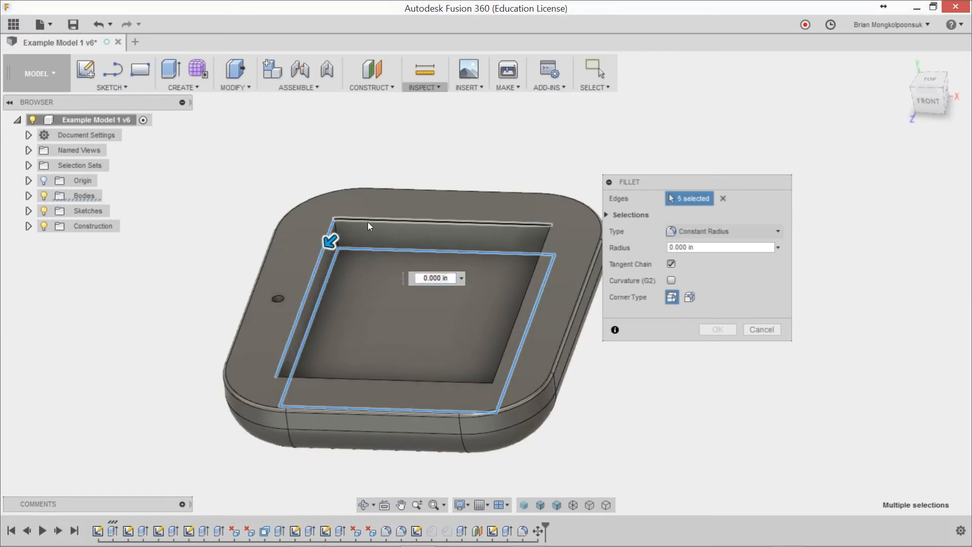
pyautogui.click(368, 226)
pyautogui.click(548, 240)
pyautogui.click(442, 380)
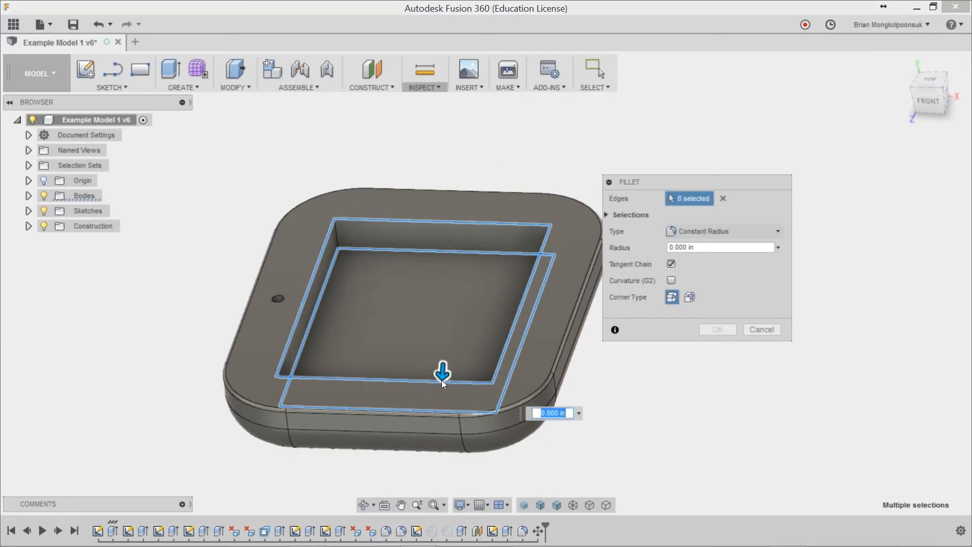
pyautogui.write('.05')
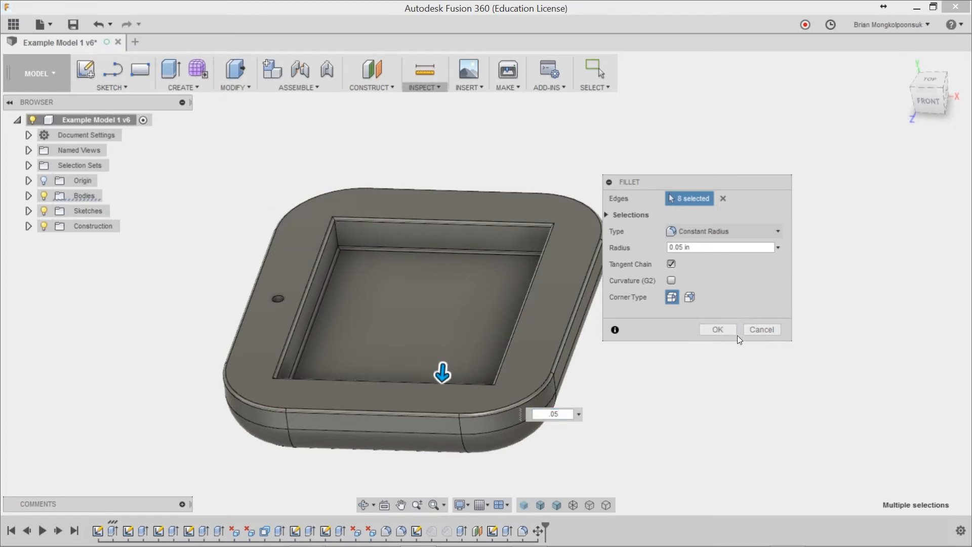
pyautogui.click(718, 330)
# Step: Try to fillet one vertical corner edge of the pocket with radii of 0.05 in and 0.75 in
pyautogui.scroll(2, 232, 238)
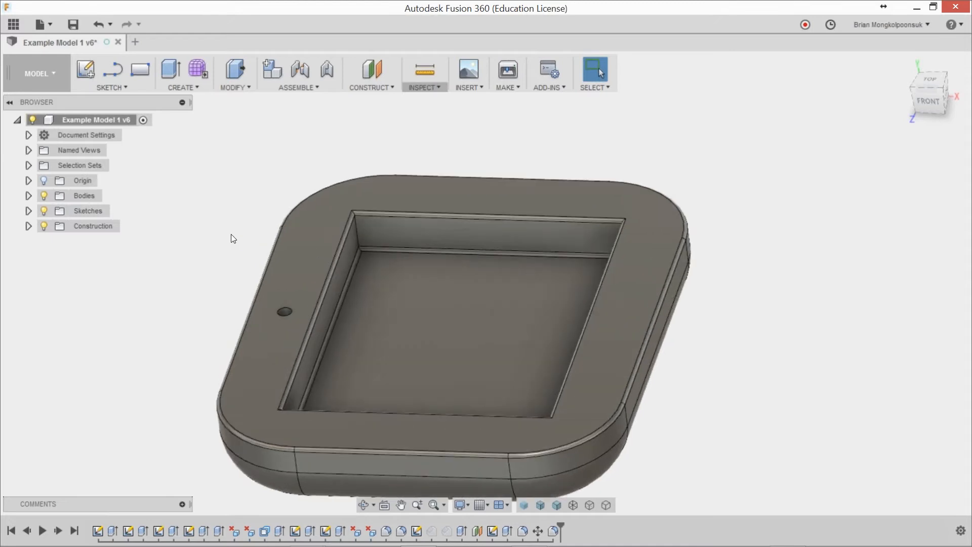
pyautogui.press('f')
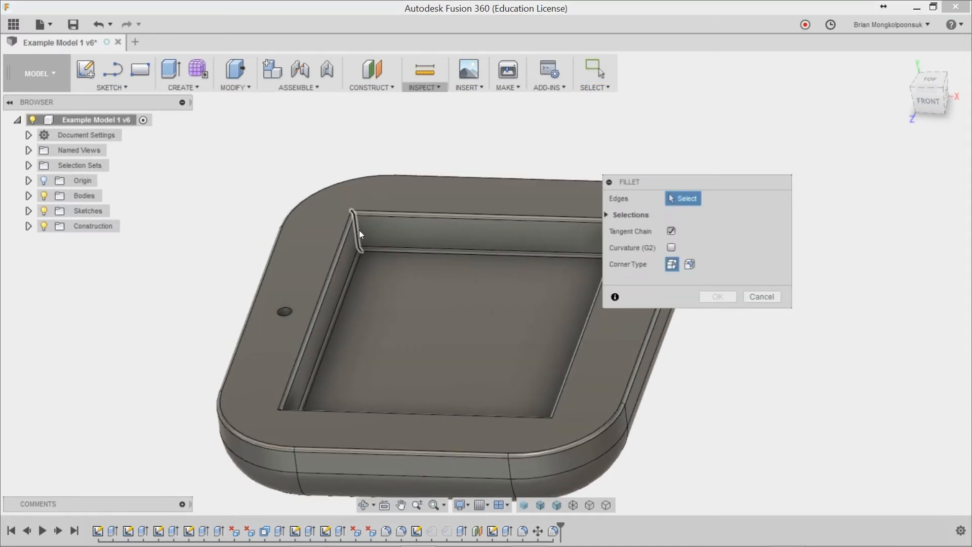
pyautogui.click(359, 231)
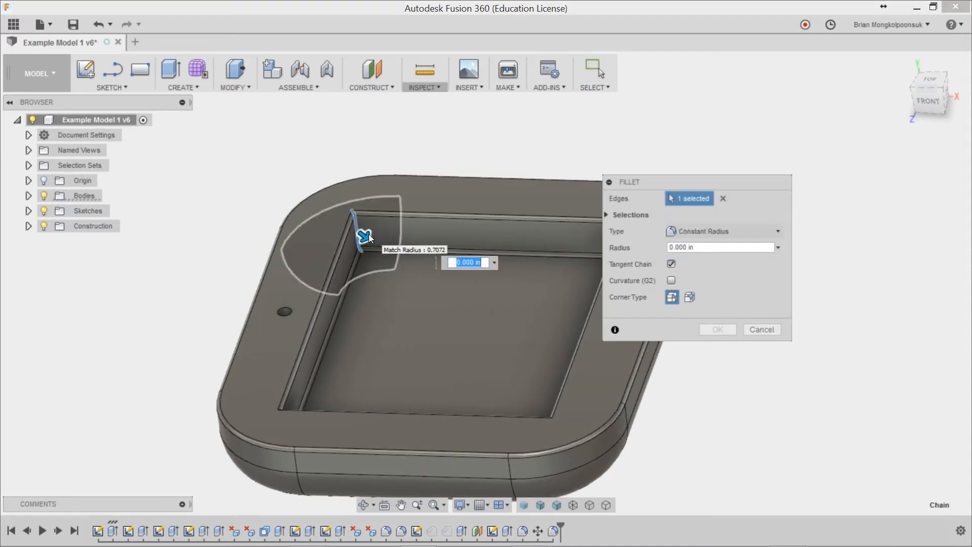
pyautogui.write('.05')
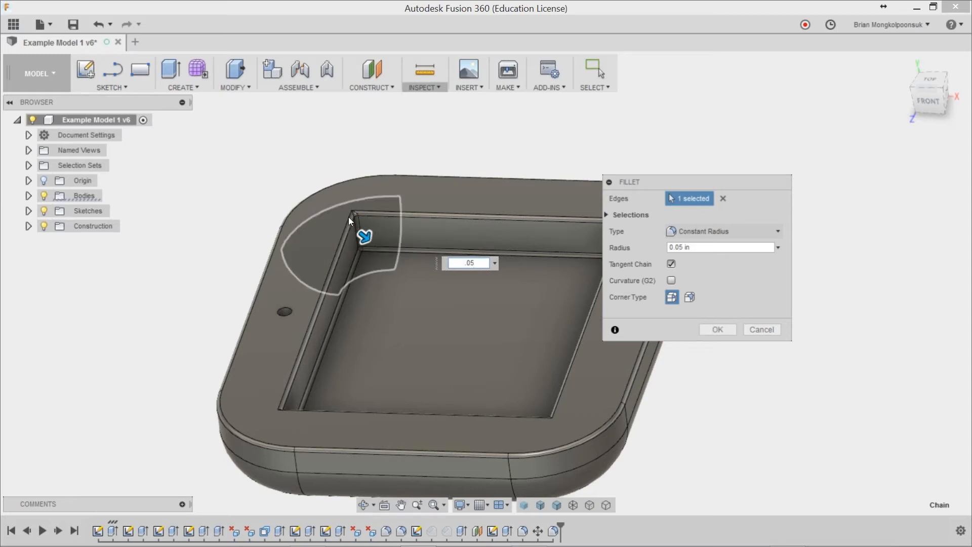
pyautogui.scroll(5, 345, 223)
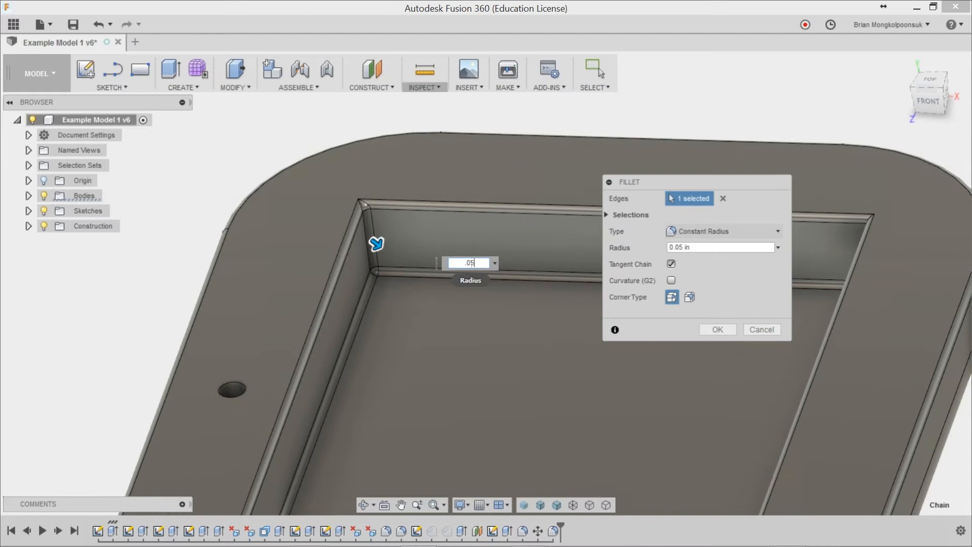
pyautogui.doubleClick(457, 263)
pyautogui.write('.75')
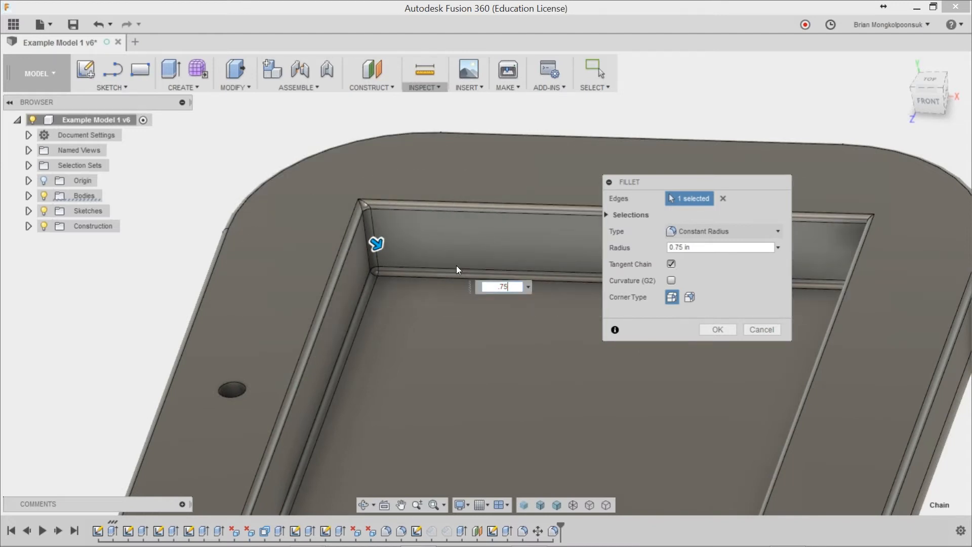
pyautogui.scroll(-5, 482, 272)
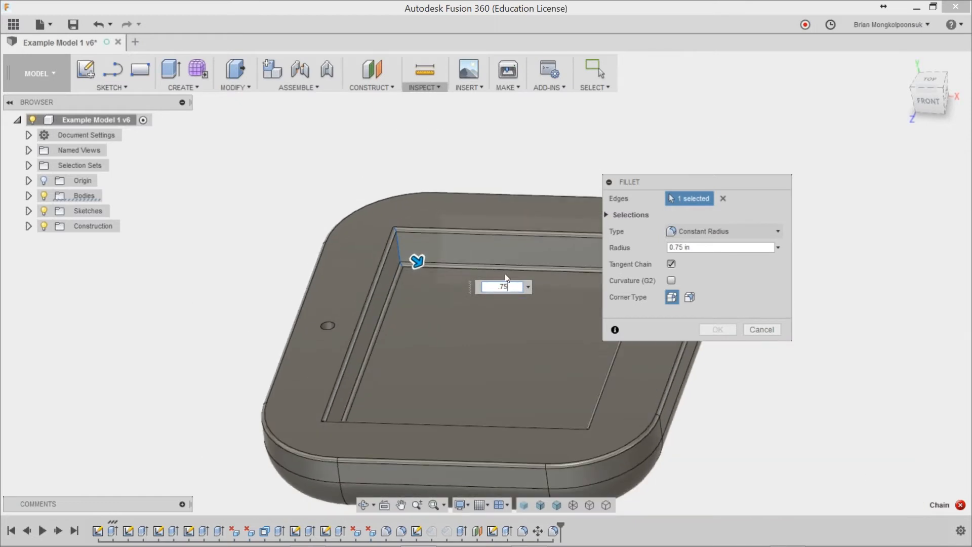
pyautogui.scroll(2, 394, 236)
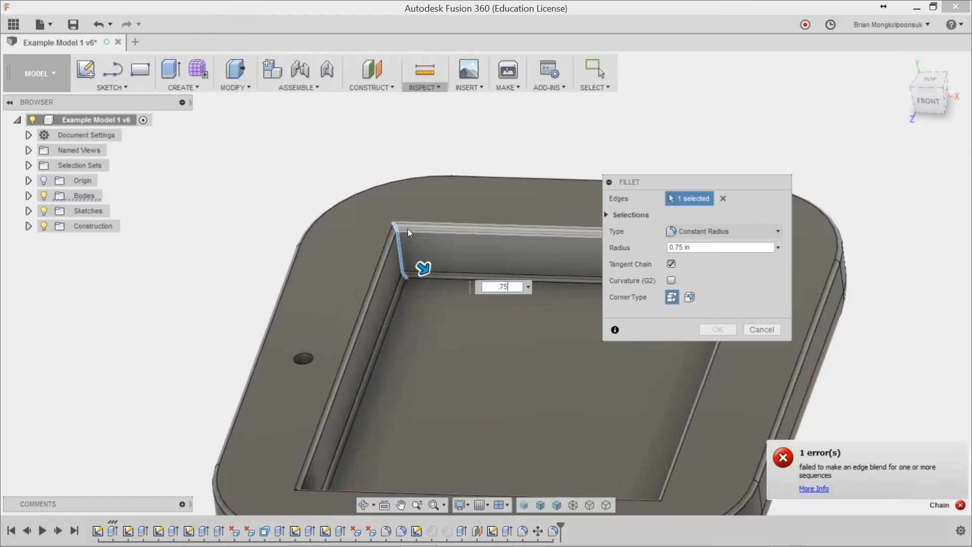
pyautogui.click(758, 330)
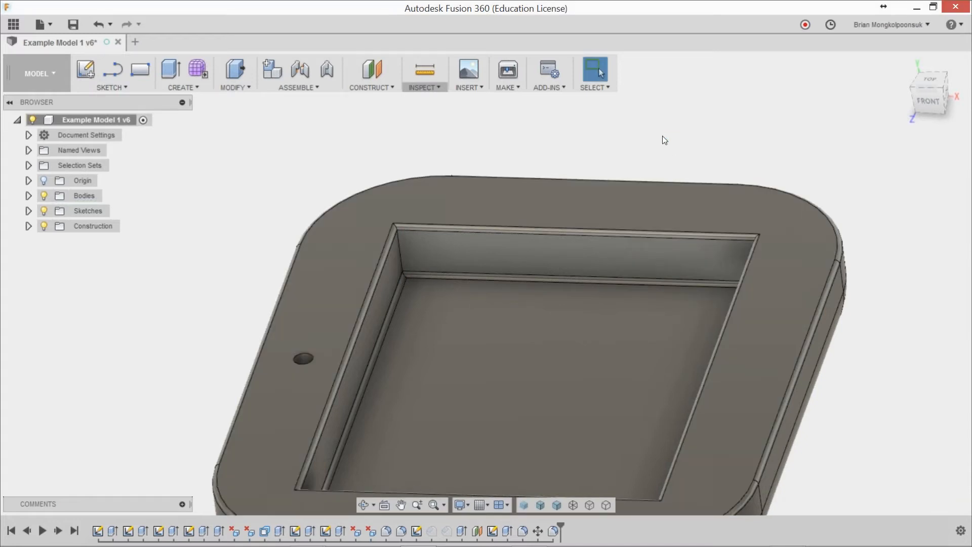
# Step: Undo the 0.05 in fillet on the pocket's rim and floor edges
pyautogui.hotkey('ctrl', 'z')
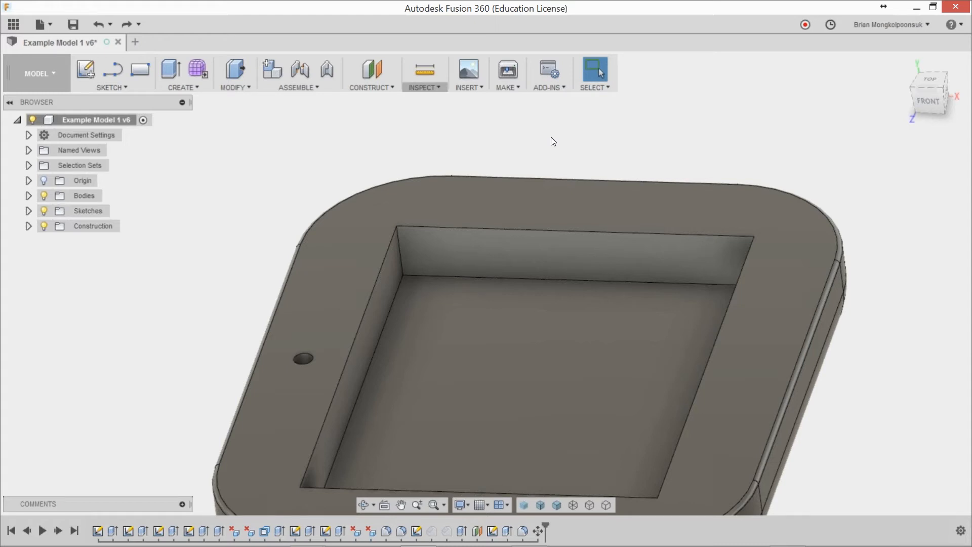
pyautogui.click(402, 264)
pyautogui.click(532, 148)
# Step: Fillet the pocket's four vertical corner edges with a constant radius of 0.5 in
pyautogui.press('f')
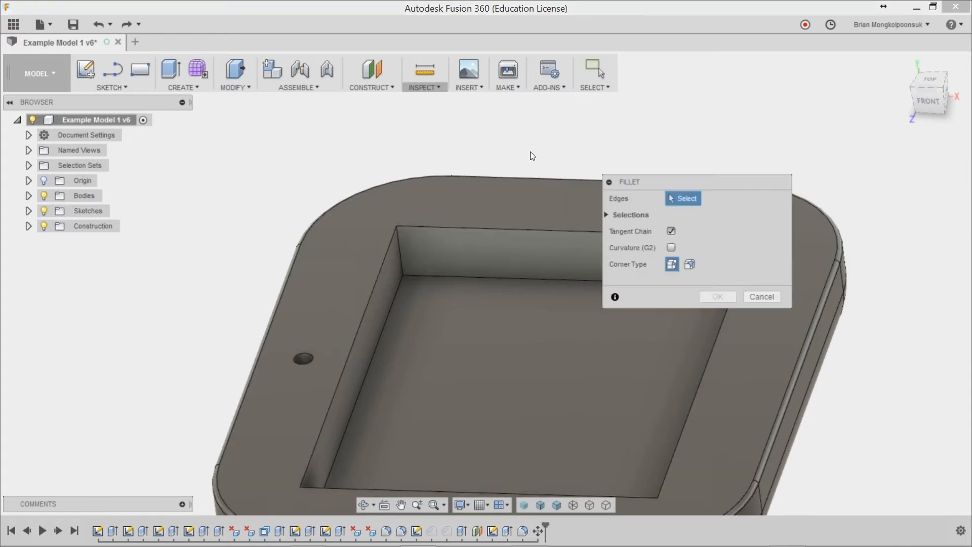
pyautogui.click(410, 251)
pyautogui.scroll(-3, 410, 261)
pyautogui.keyDown('shift'); pyautogui.moveTo(411, 262); pyautogui.dragTo(603, 256, button='middle'); pyautogui.keyUp('shift')
pyautogui.click(466, 228)
pyautogui.click(523, 228)
pyautogui.click(511, 242)
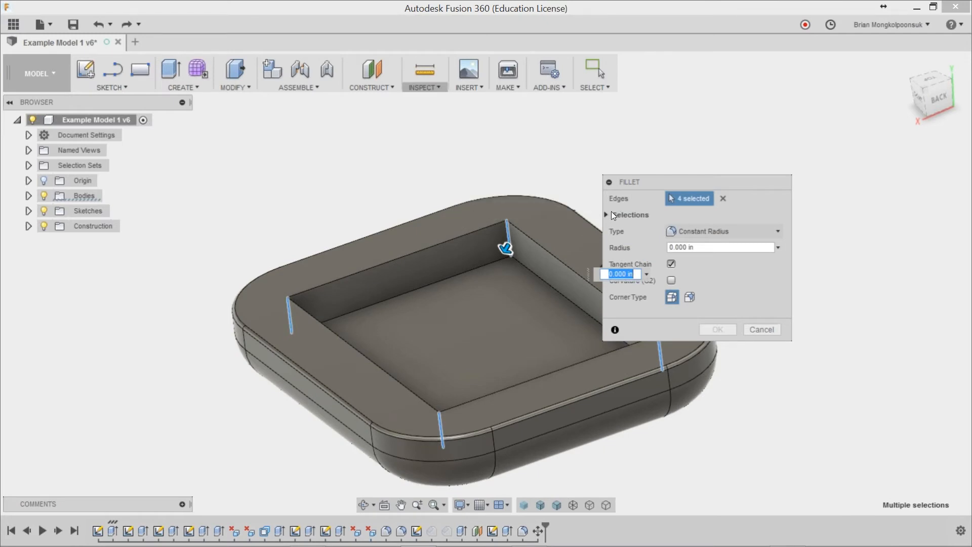
pyautogui.write('.5')
pyautogui.press('Return')
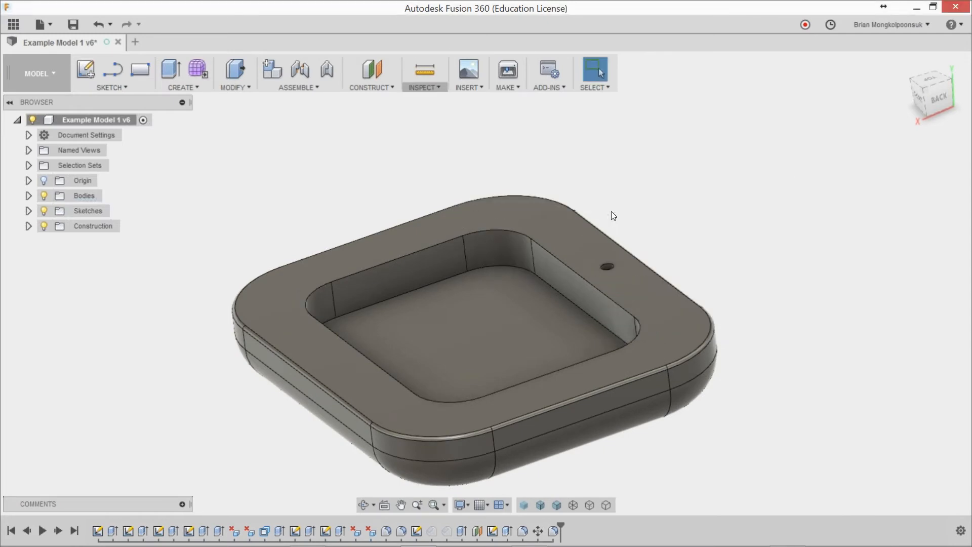
# Step: Fillet the pocket's complete upper rim and floor edge loops with a constant radius of 0.05 in
pyautogui.press('f')
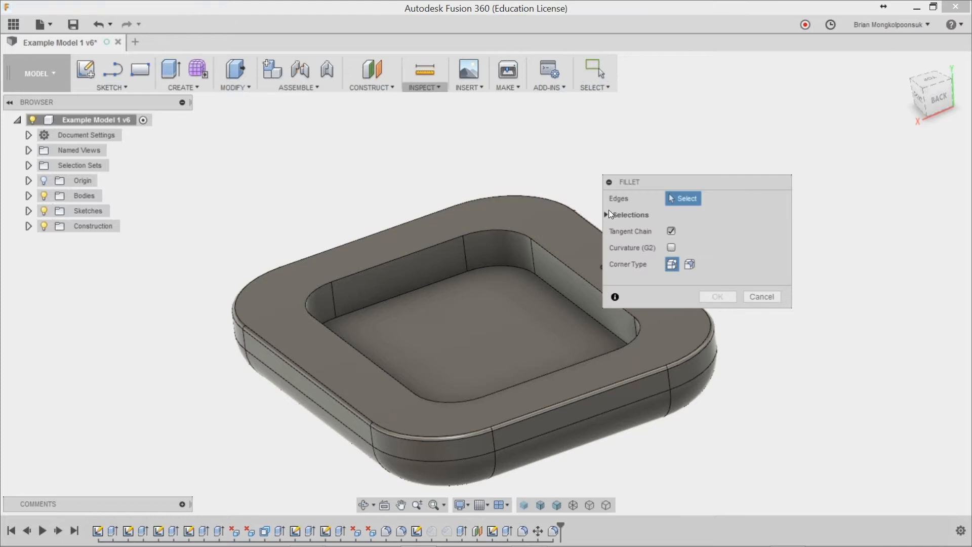
pyautogui.click(487, 232)
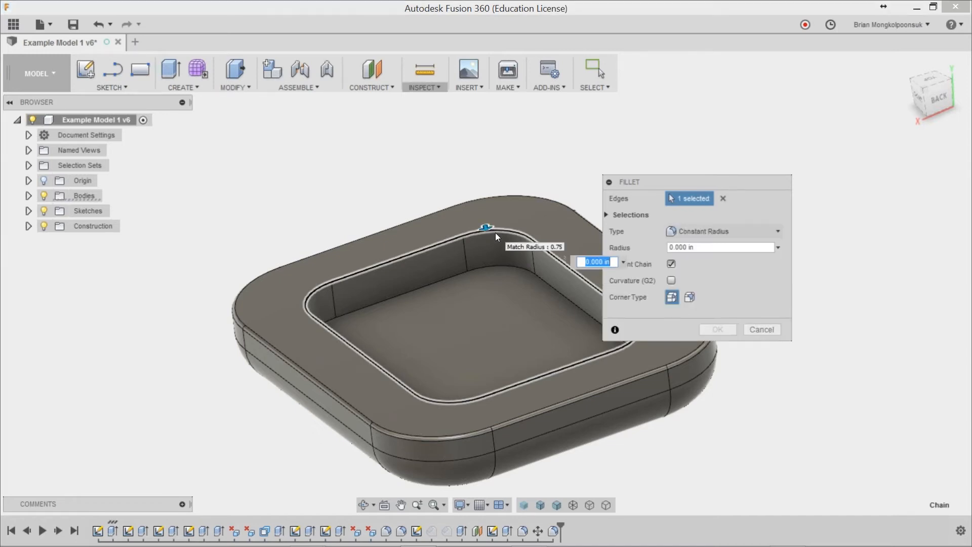
pyautogui.click(503, 266)
pyautogui.write('.05')
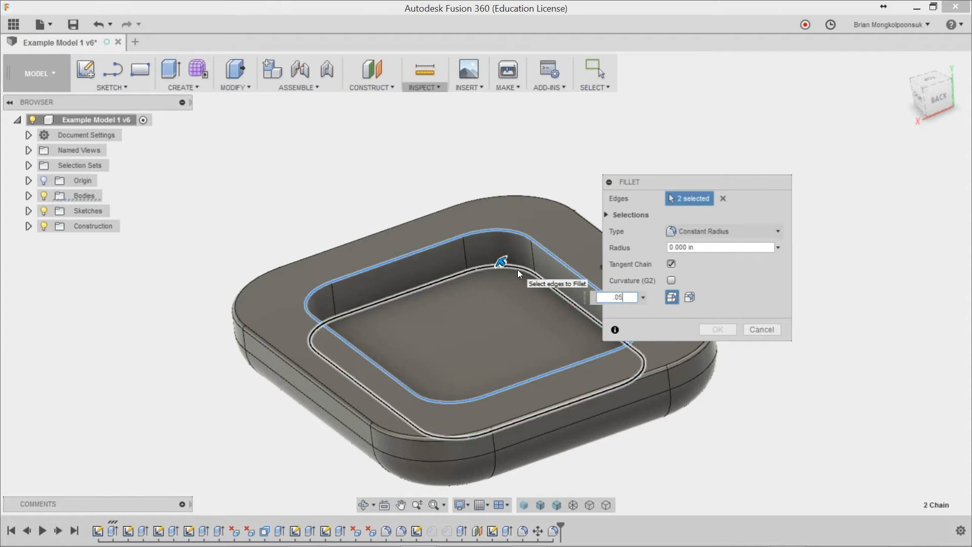
pyautogui.press('Return')
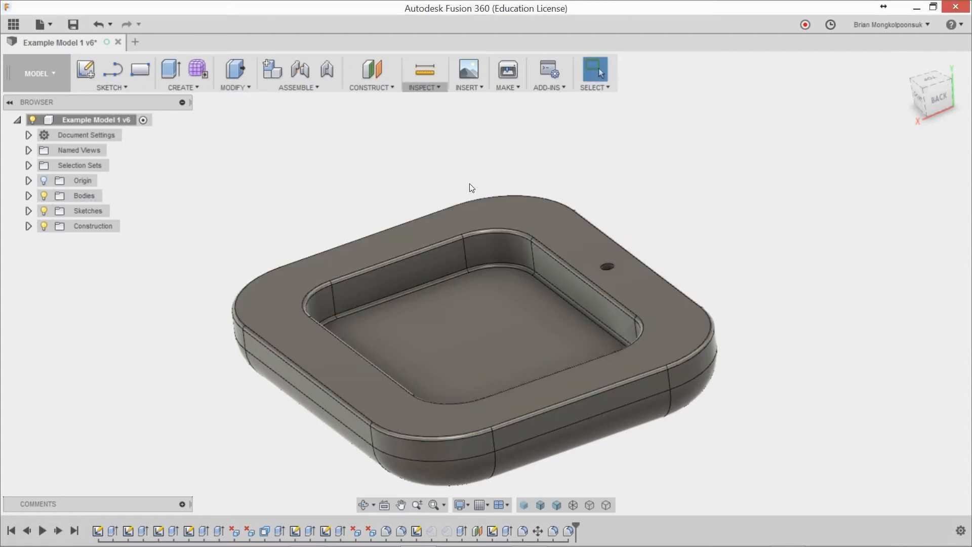
pyautogui.keyDown('shift'); pyautogui.moveTo(463, 199); pyautogui.dragTo(543, 185, button='middle'); pyautogui.keyUp('shift')
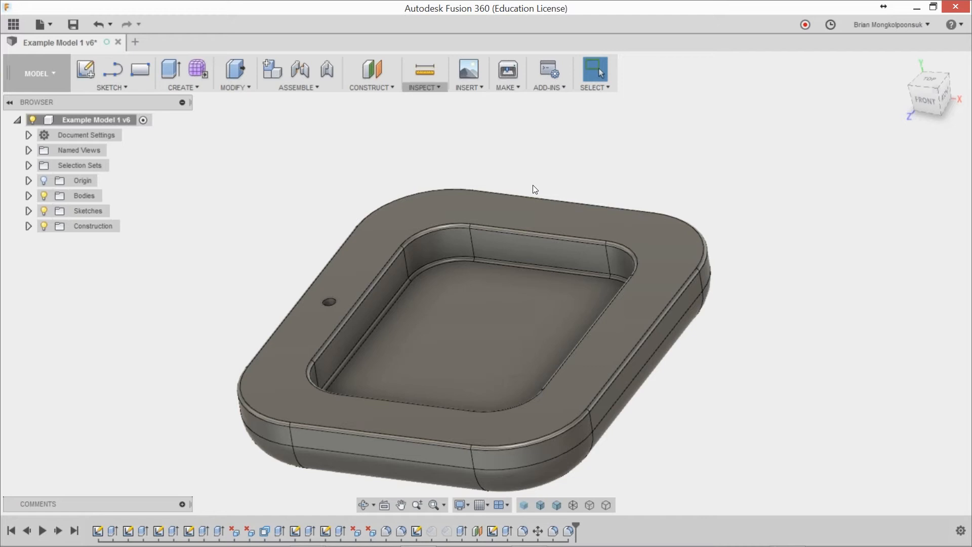
pyautogui.moveTo(507, 250); pyautogui.dragTo(519, 214, button='middle')
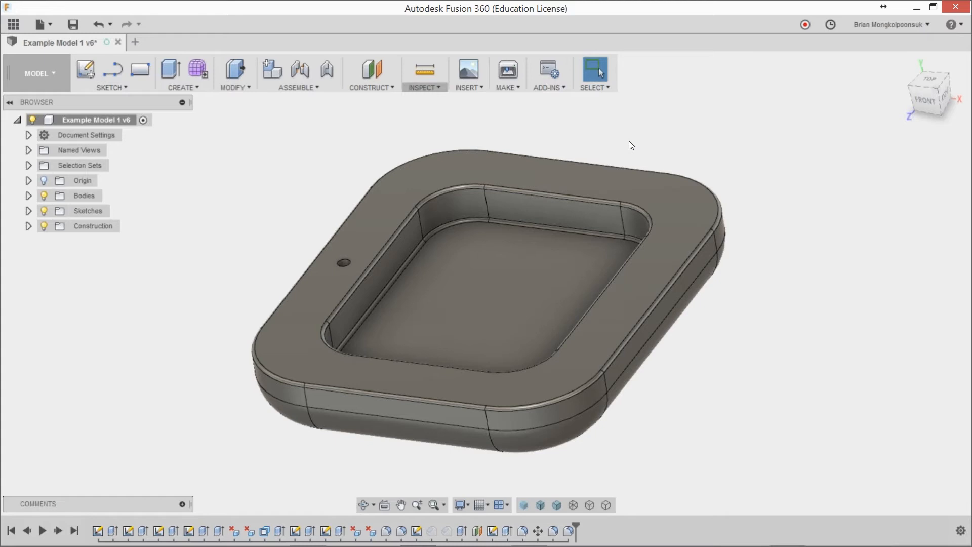
pyautogui.press('f')
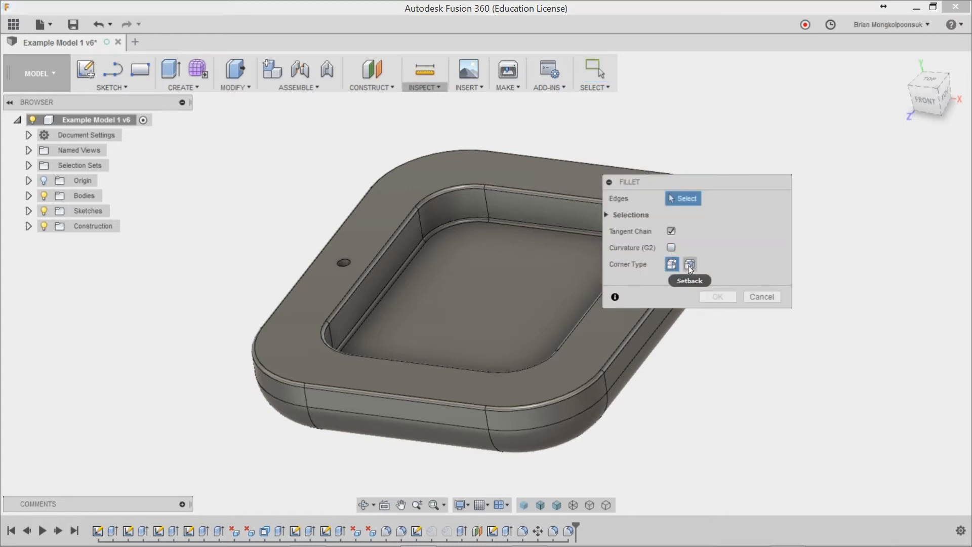
pyautogui.click(755, 298)
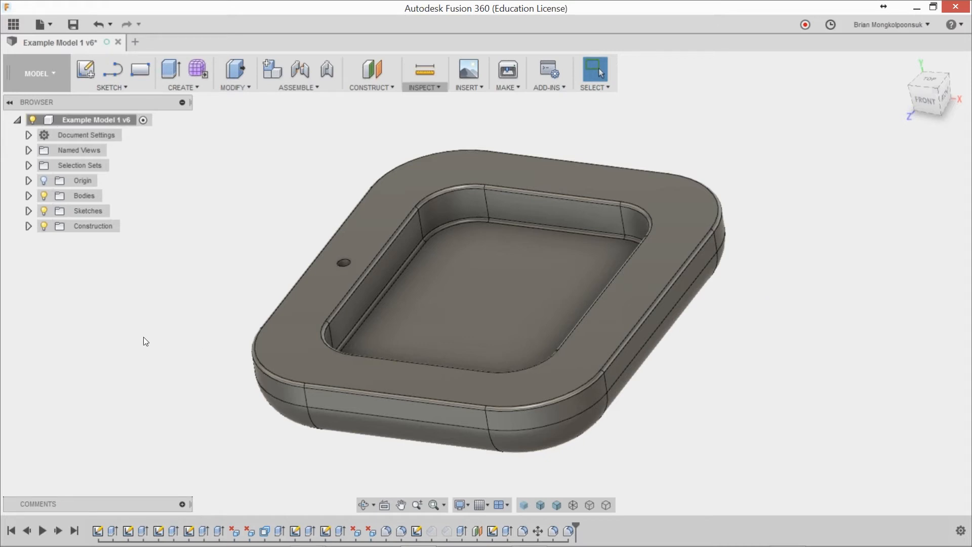
# Step: Make Sketch7 visible and open it for editing
pyautogui.click(28, 211)
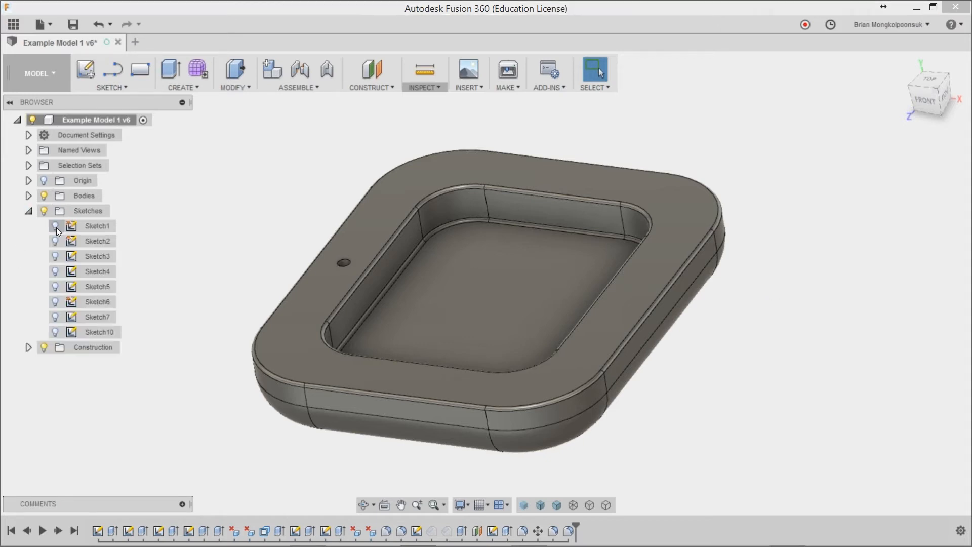
pyautogui.click(55, 317)
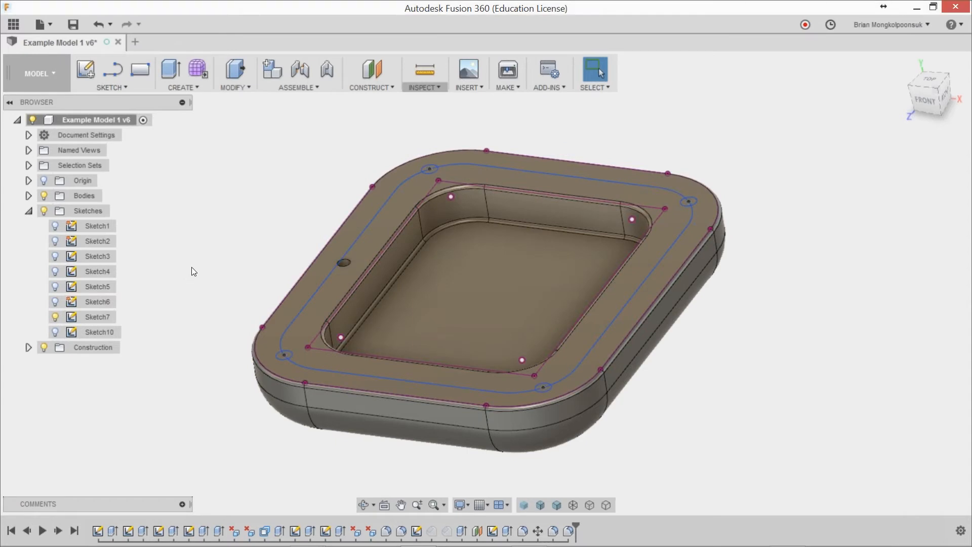
pyautogui.scroll(2, 192, 268)
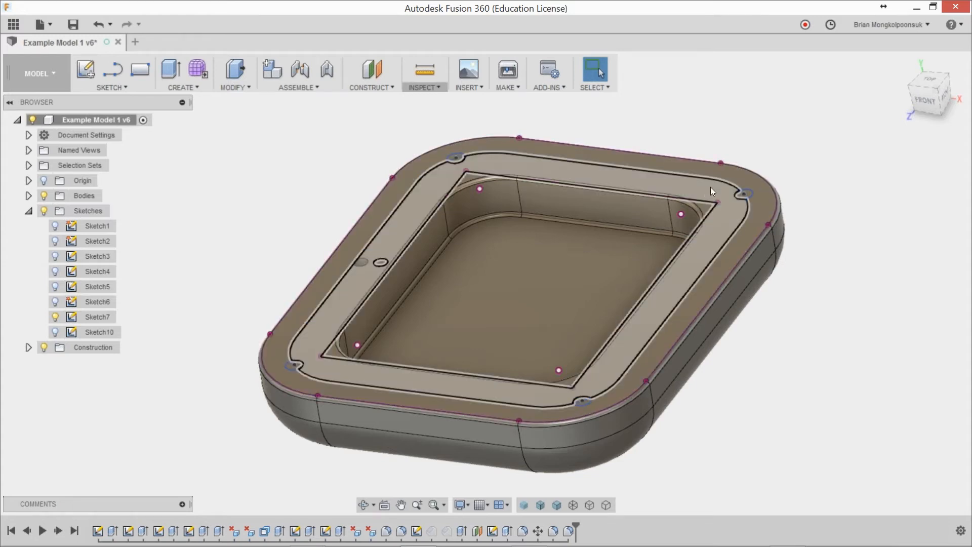
pyautogui.scroll(1, 584, 404)
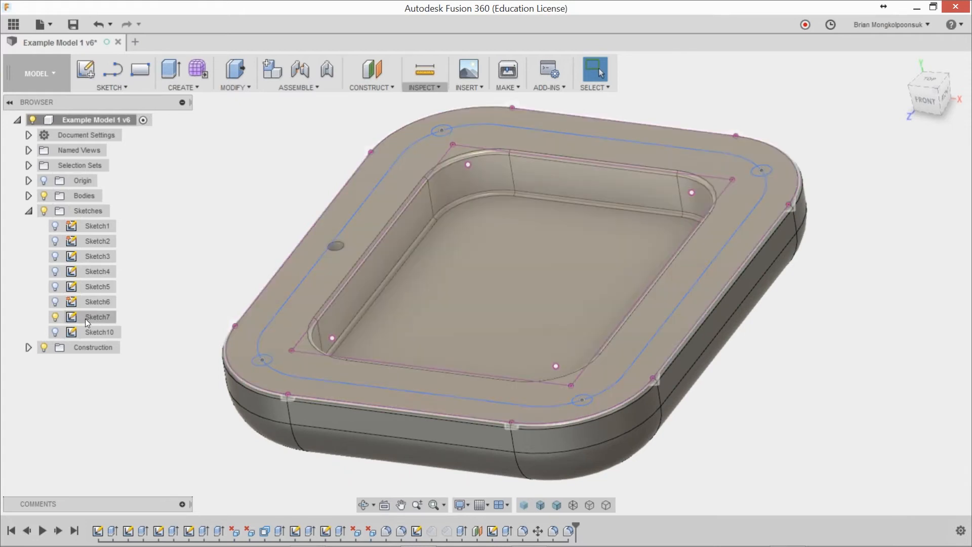
pyautogui.click(87, 320)
pyautogui.doubleClick(85, 318)
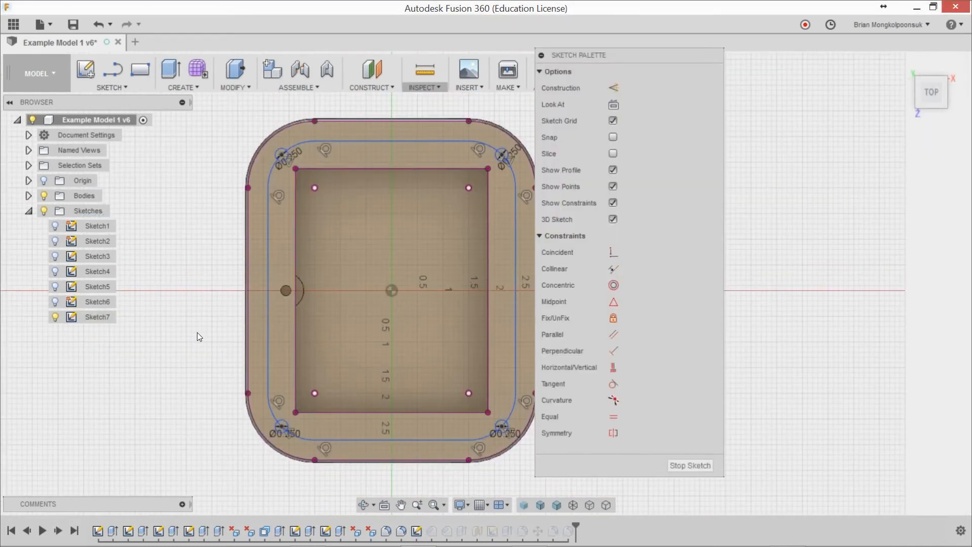
# Step: Start an extrusion and select both halves of the two corner circles on the small hole's side as profiles
pyautogui.press('e')
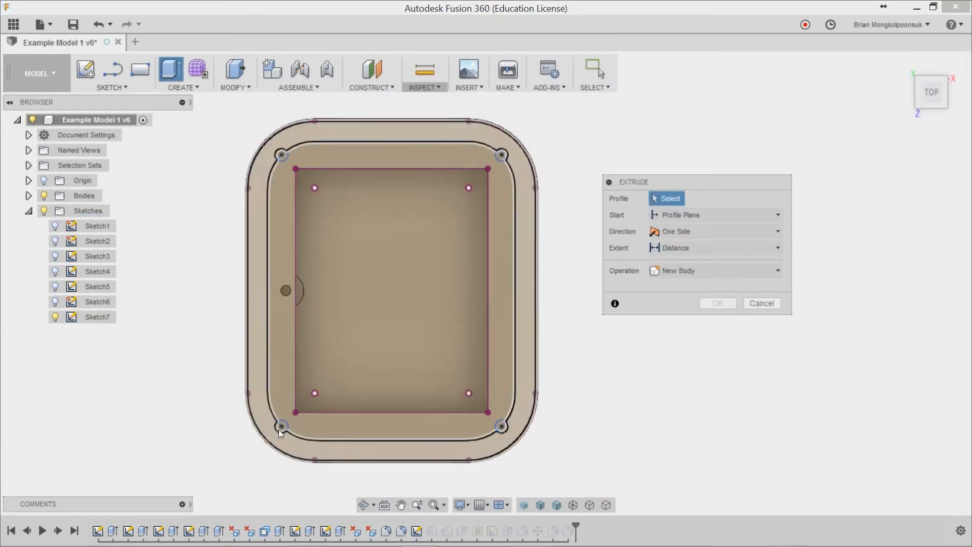
pyautogui.scroll(2, 279, 430)
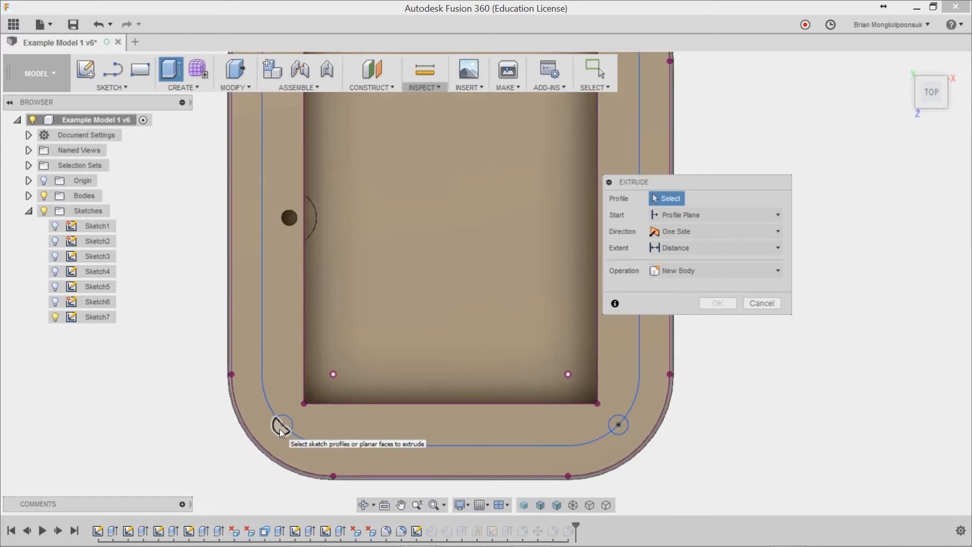
pyautogui.click(278, 428)
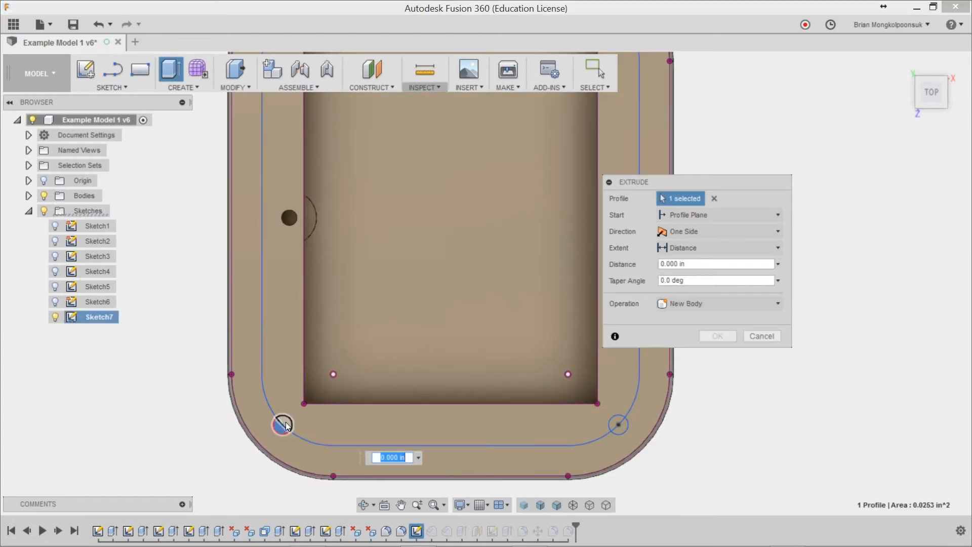
pyautogui.click(284, 423)
pyautogui.scroll(-2, 280, 435)
pyautogui.scroll(-1, 281, 446)
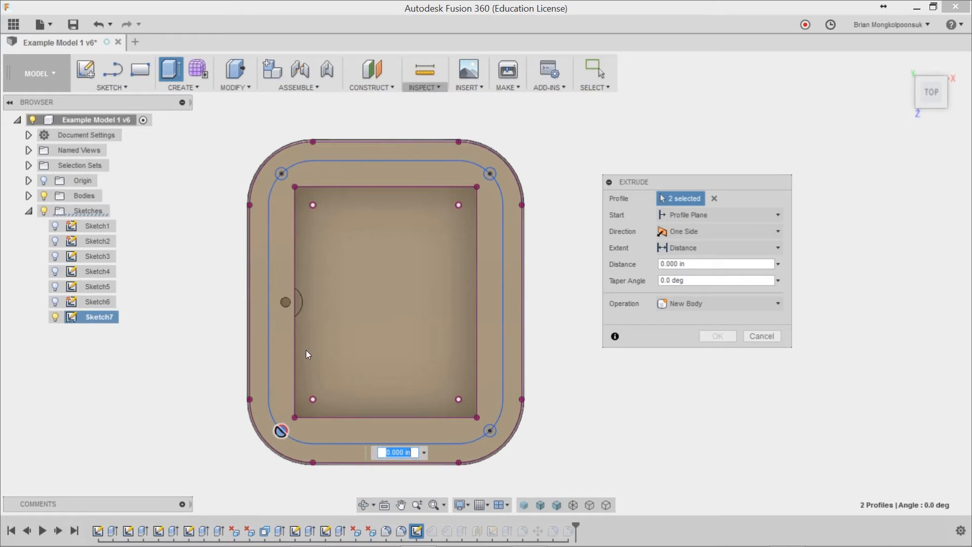
pyautogui.scroll(3, 275, 175)
pyautogui.click(289, 178)
pyautogui.click(289, 182)
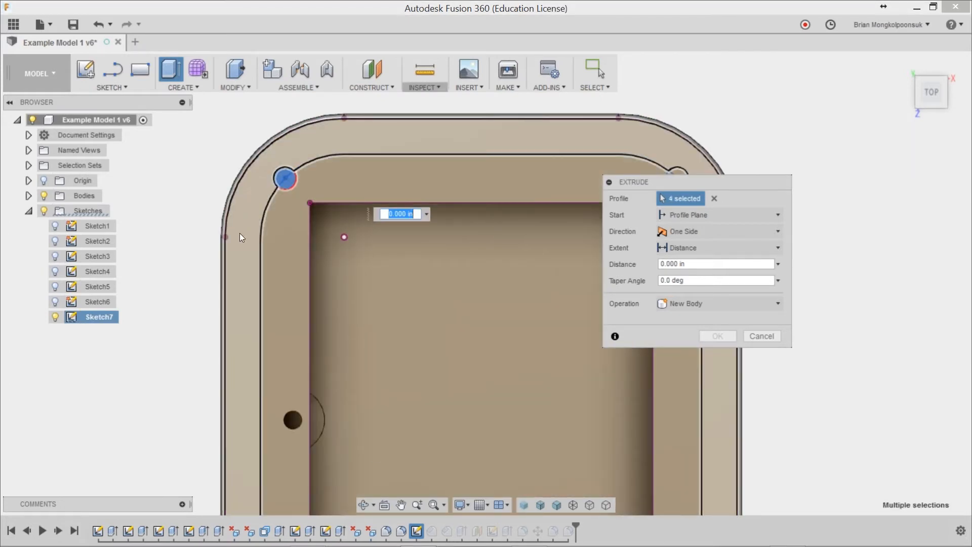
pyautogui.scroll(-2, 284, 188)
pyautogui.scroll(3, 506, 195)
pyautogui.click(505, 194)
pyautogui.click(513, 188)
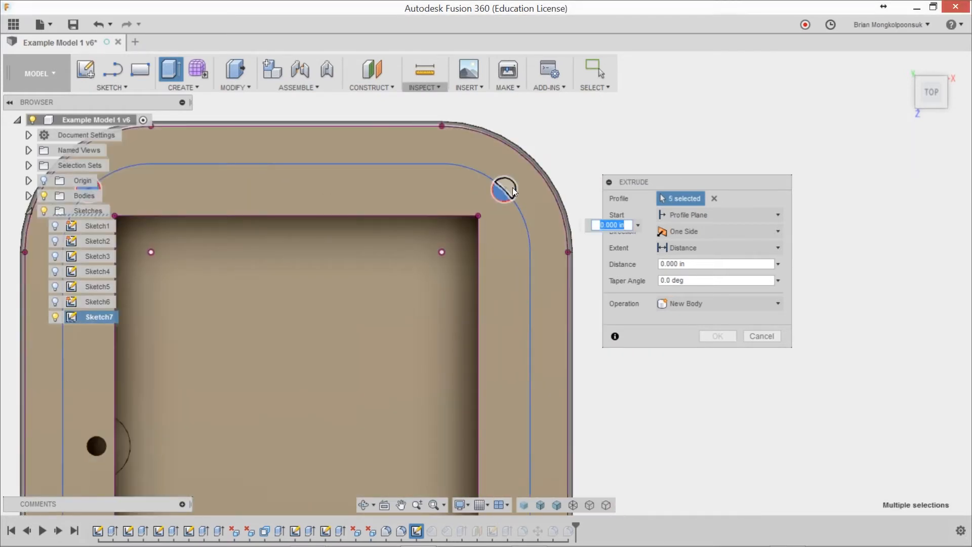
pyautogui.scroll(-3, 512, 190)
pyautogui.scroll(2, 515, 420)
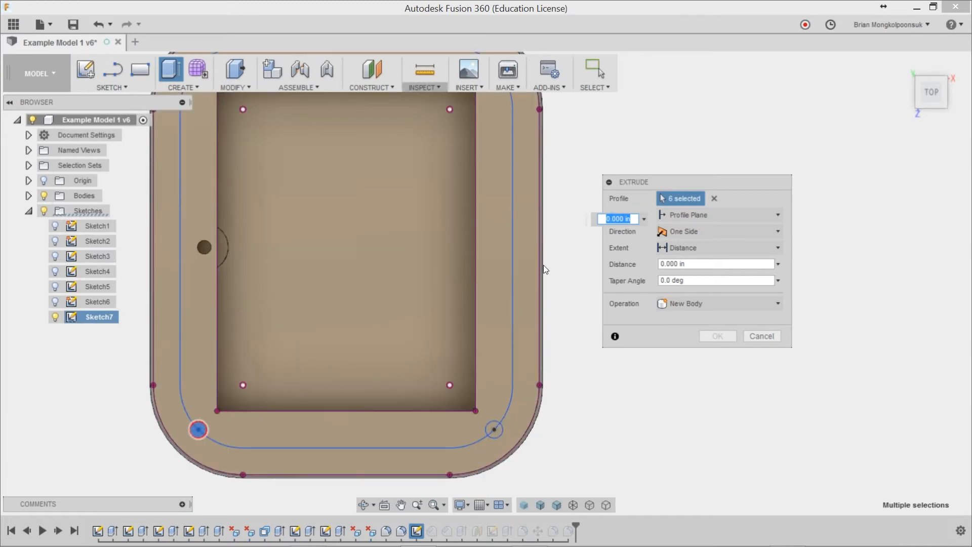
pyautogui.scroll(2, 503, 466)
pyautogui.scroll(1, 505, 461)
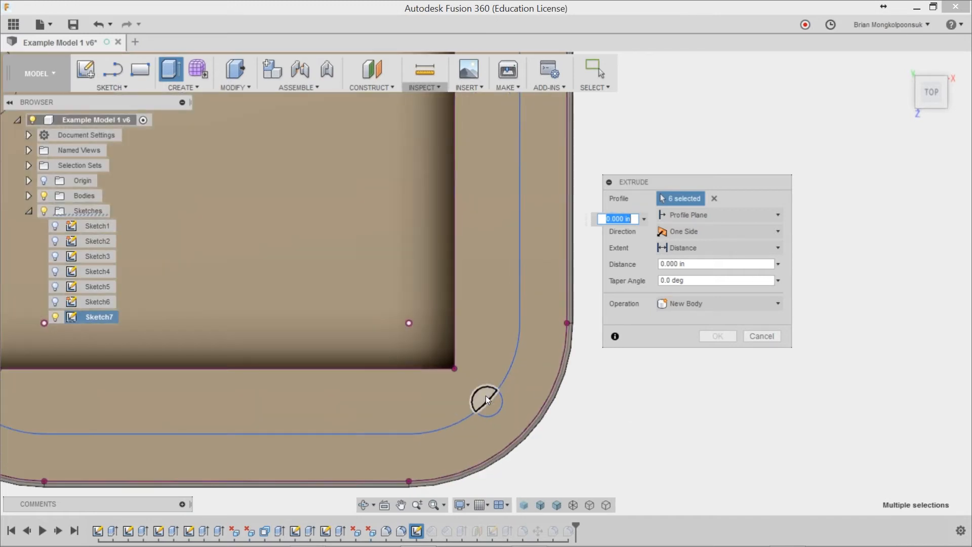
pyautogui.click(485, 397)
pyautogui.click(493, 404)
pyautogui.scroll(-3, 583, 409)
pyautogui.scroll(-2, 565, 409)
pyautogui.keyDown('shift'); pyautogui.moveTo(527, 424); pyautogui.dragTo(518, 362, button='middle'); pyautogui.keyUp('shift')
pyautogui.scroll(-2, 516, 360)
pyautogui.scroll(2, 437, 304)
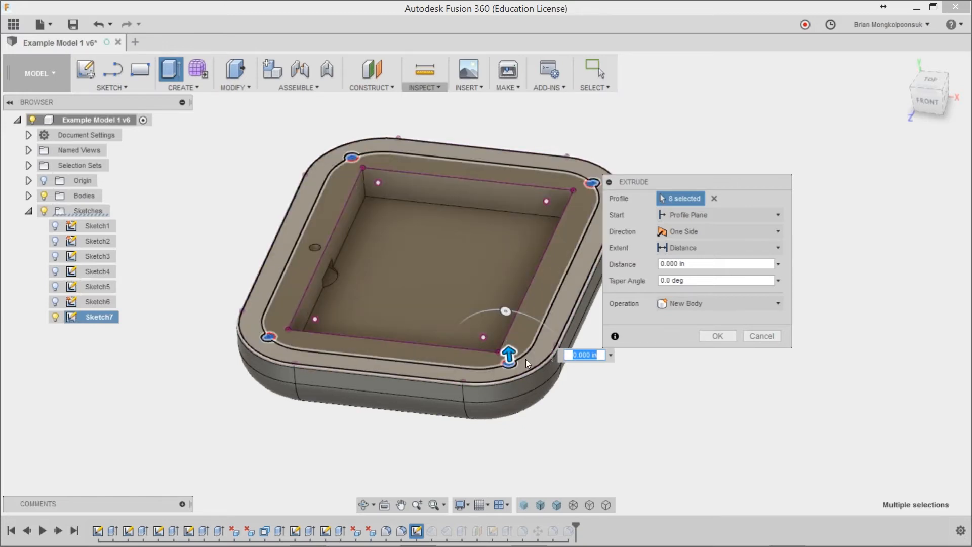
pyautogui.click(750, 334)
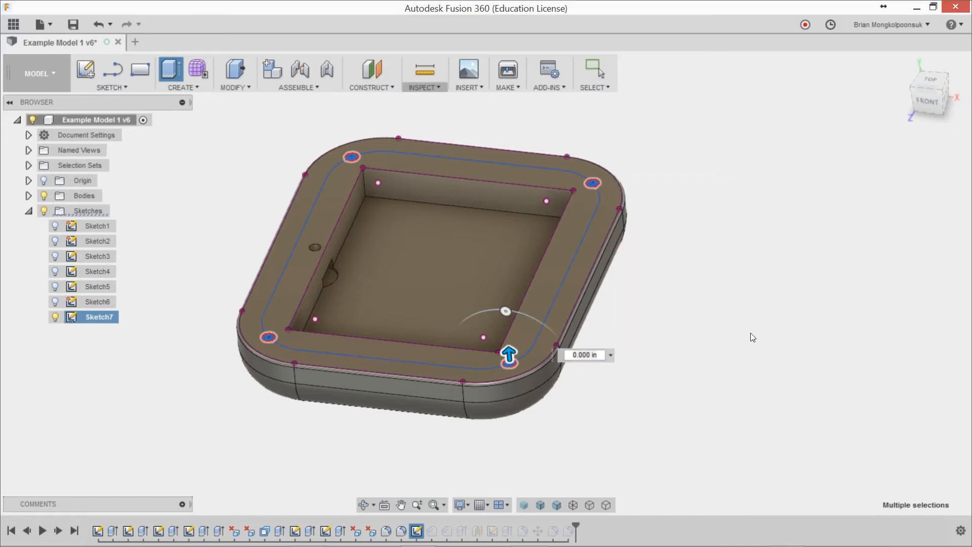
# Step: Convert the rounded-rectangle loop running through the four corner circles to construction geometry
pyautogui.moveTo(649, 53); pyautogui.dragTo(803, 94)
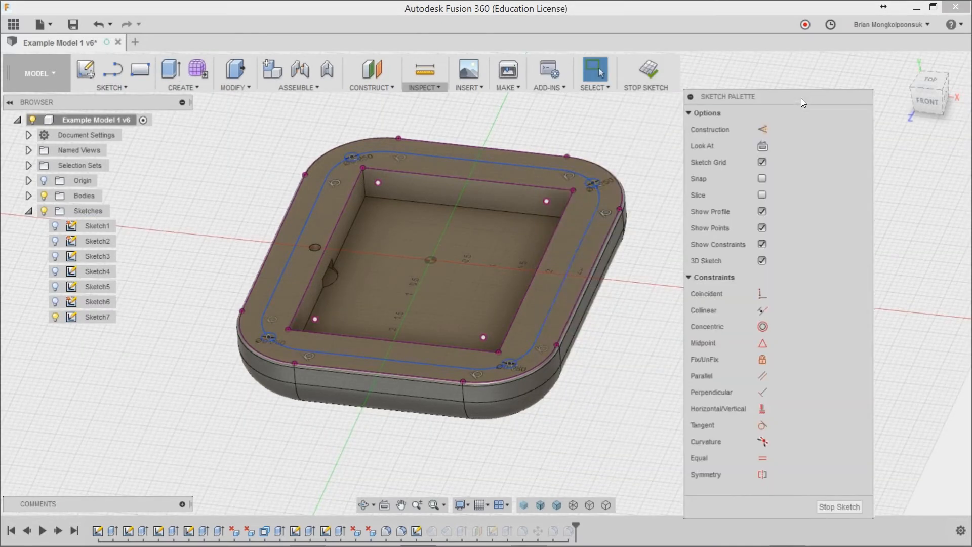
pyautogui.click(588, 226)
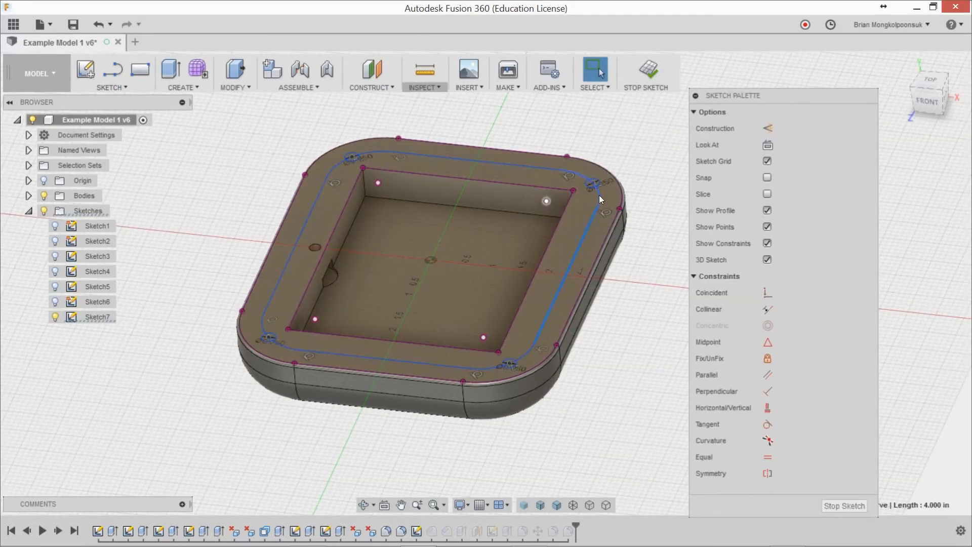
pyautogui.doubleClick(590, 224)
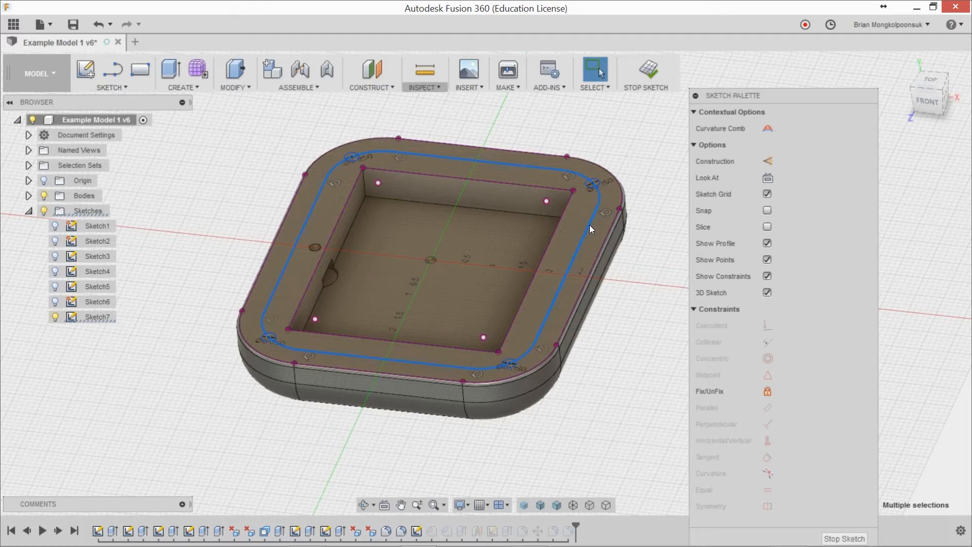
pyautogui.rightClick(591, 228)
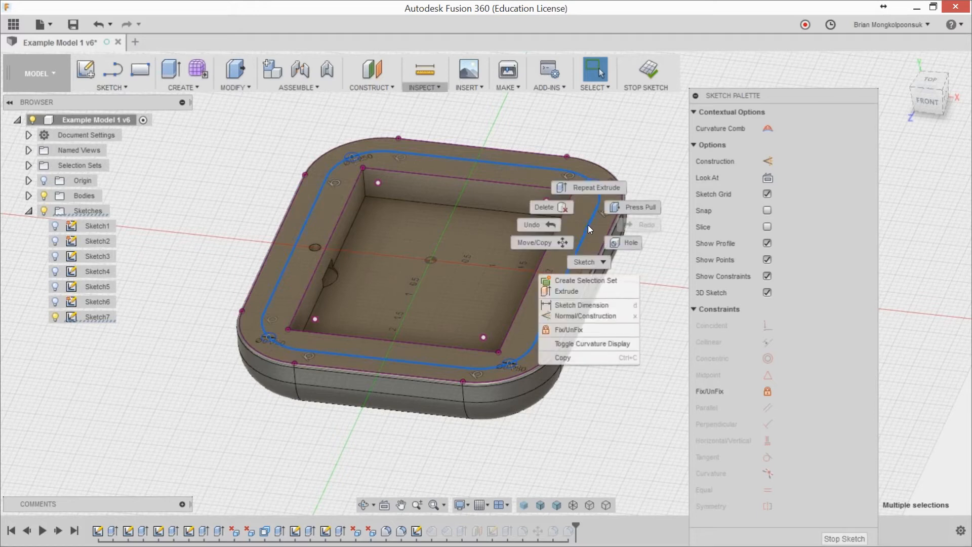
pyautogui.click(586, 316)
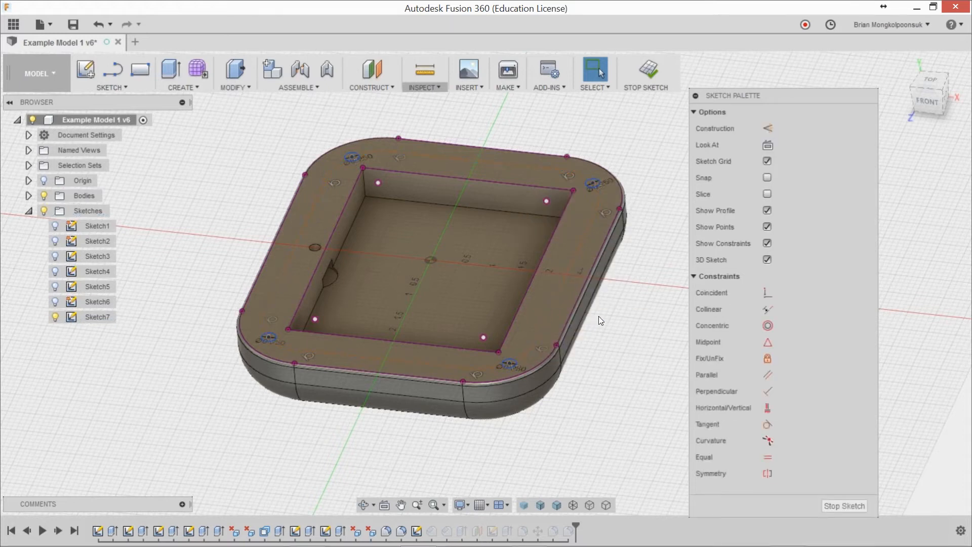
# Step: Extrude the four corner circles about 0.21 in downward into the body as a cut
pyautogui.press('e')
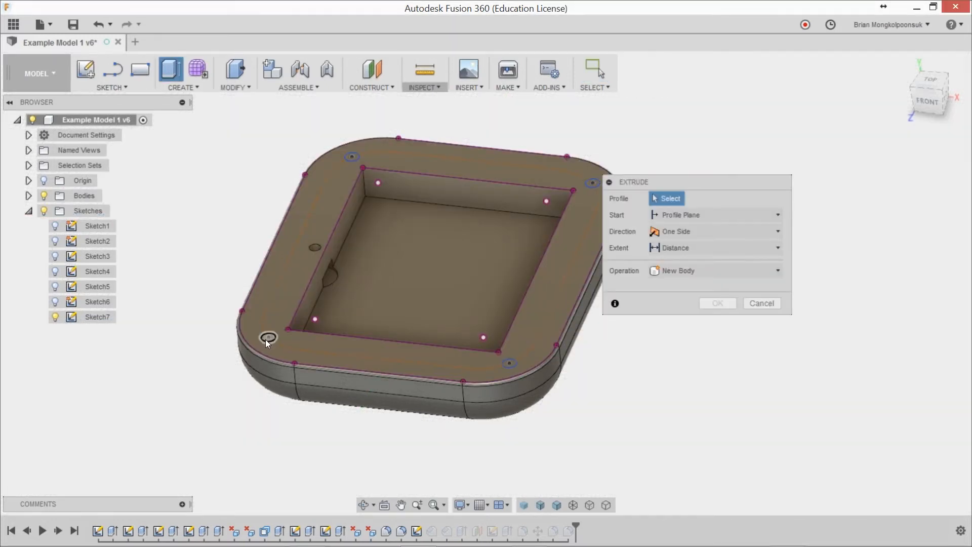
pyautogui.click(268, 339)
pyautogui.click(352, 157)
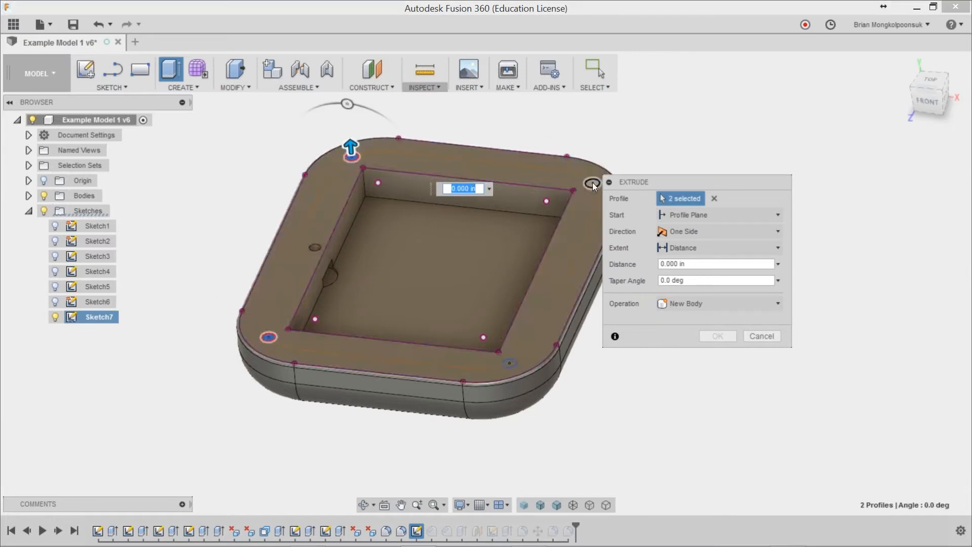
pyautogui.click(593, 183)
pyautogui.click(509, 363)
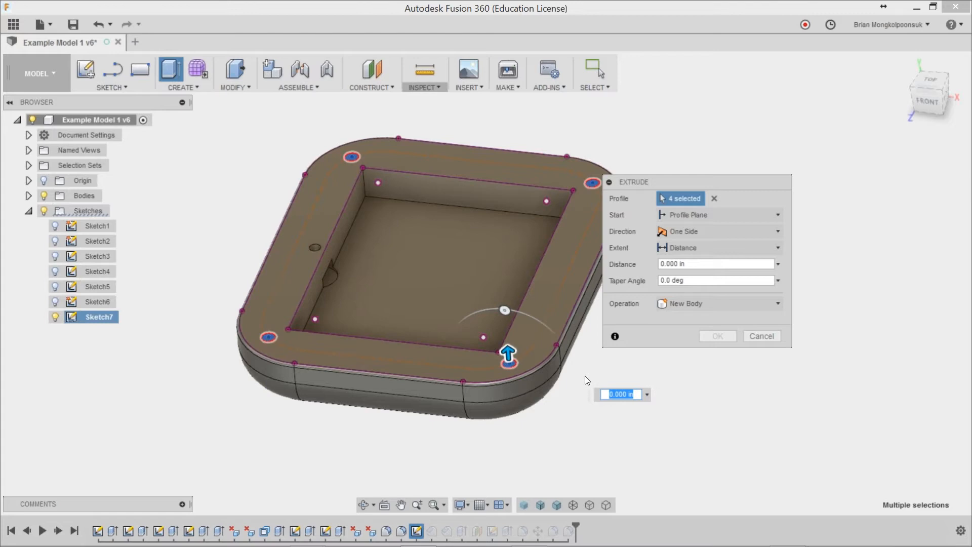
pyautogui.moveTo(512, 349); pyautogui.dragTo(512, 360)
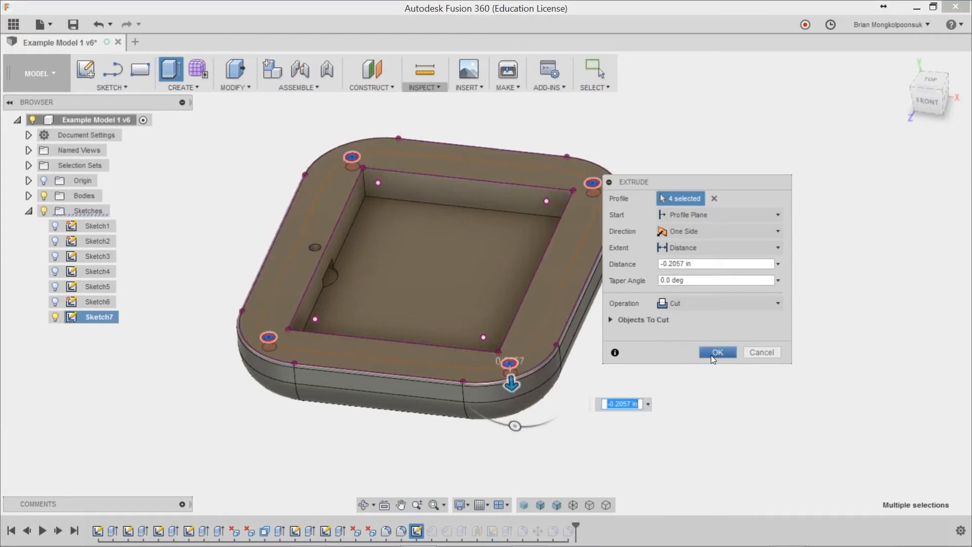
pyautogui.click(716, 351)
# Step: Start a tapped countersink hole on the body's upper face, beside the pocket on the side opposite the small hole
pyautogui.scroll(3, 259, 328)
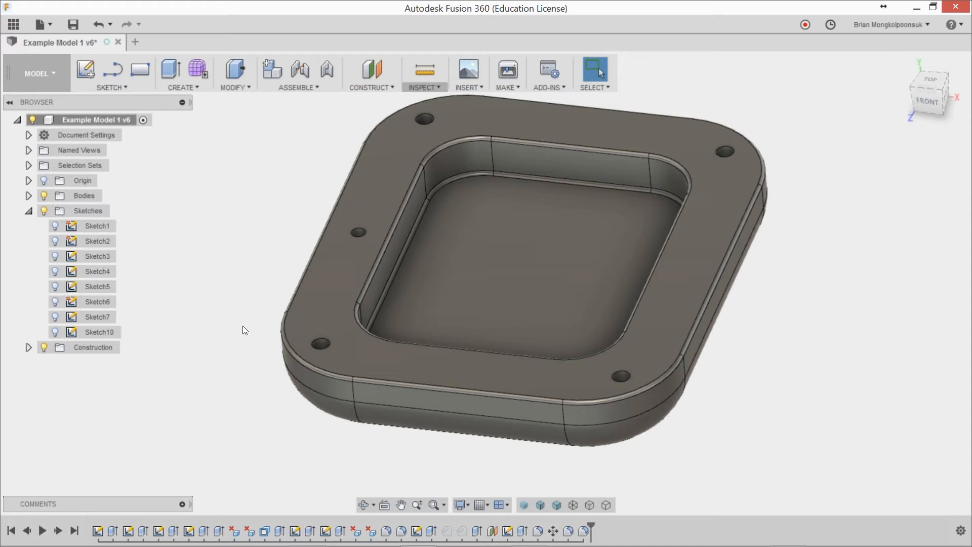
pyautogui.scroll(-2, 227, 355)
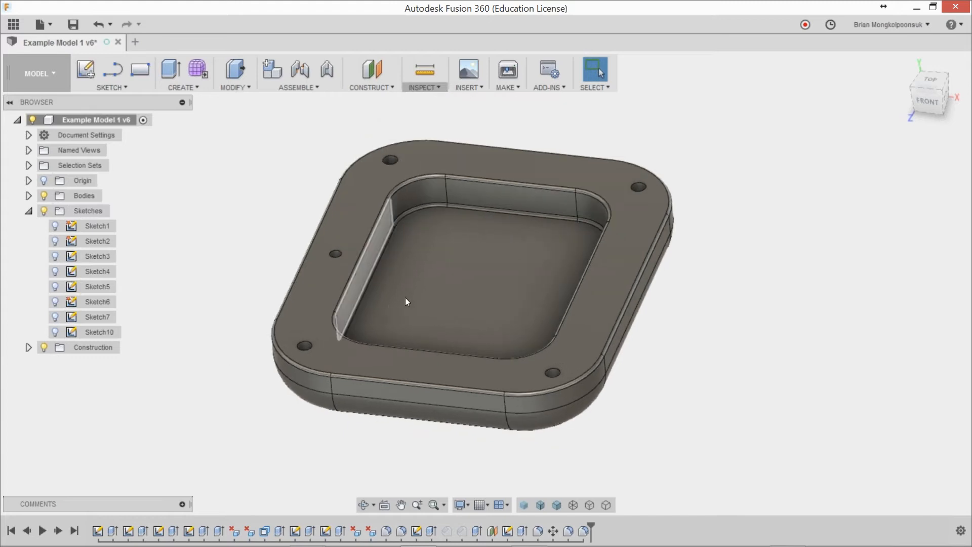
pyautogui.scroll(2, 664, 147)
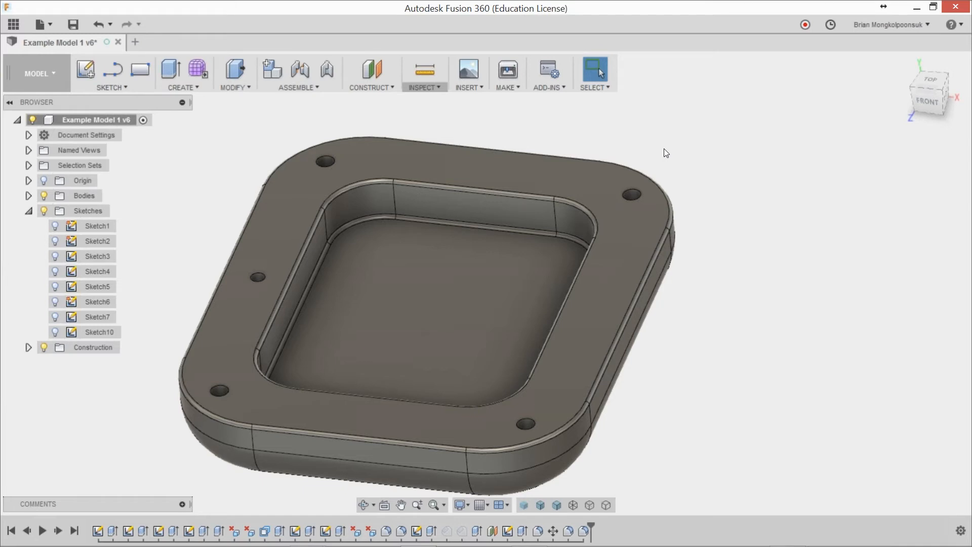
pyautogui.press('h')
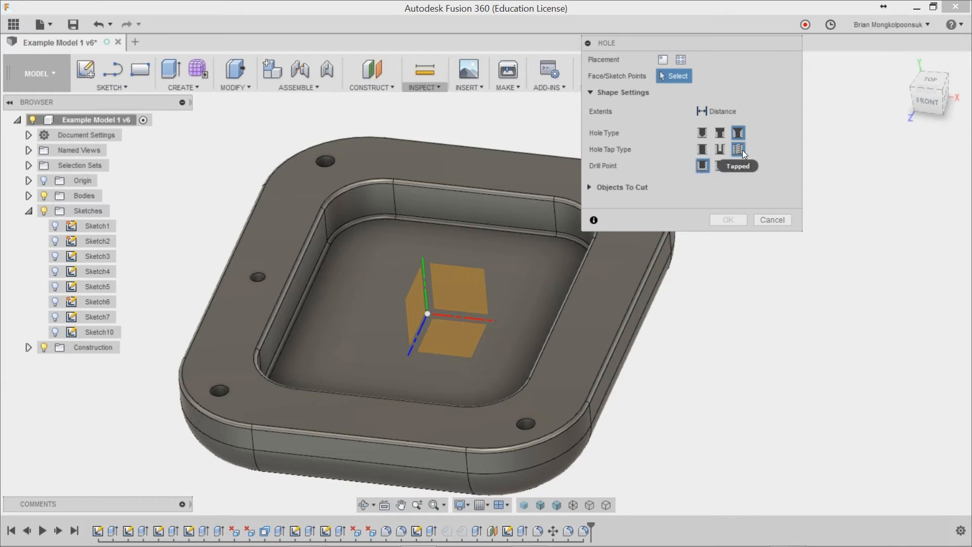
pyautogui.click(595, 281)
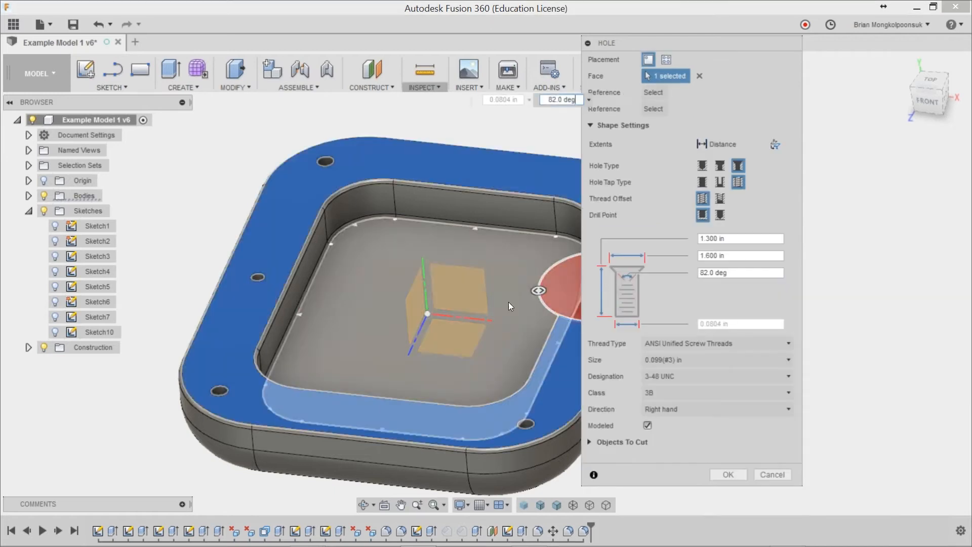
# Step: Reduce the hole's countersink diameter to about 0.51 in
pyautogui.scroll(-2, 509, 310)
pyautogui.scroll(3, 510, 317)
pyautogui.moveTo(517, 287); pyautogui.dragTo(559, 289)
pyautogui.scroll(-2, 354, 295)
pyautogui.scroll(2, 448, 286)
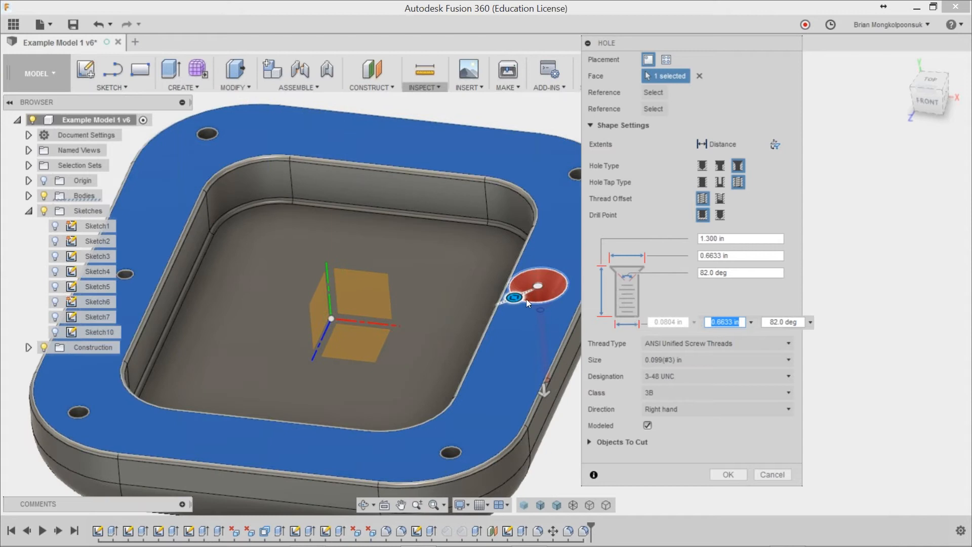
pyautogui.moveTo(515, 297); pyautogui.dragTo(524, 295)
pyautogui.scroll(-2, 405, 292)
pyautogui.scroll(4, 537, 304)
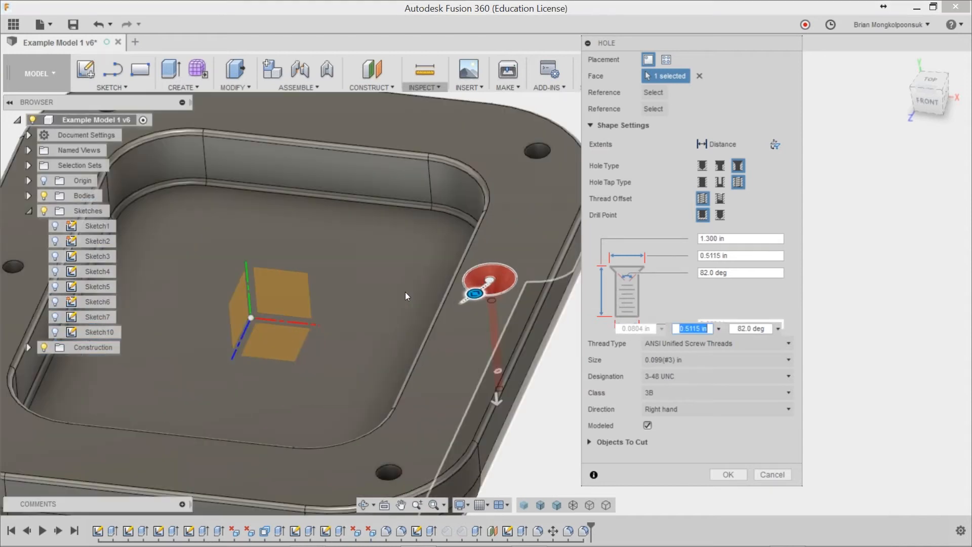
pyautogui.scroll(1, 536, 301)
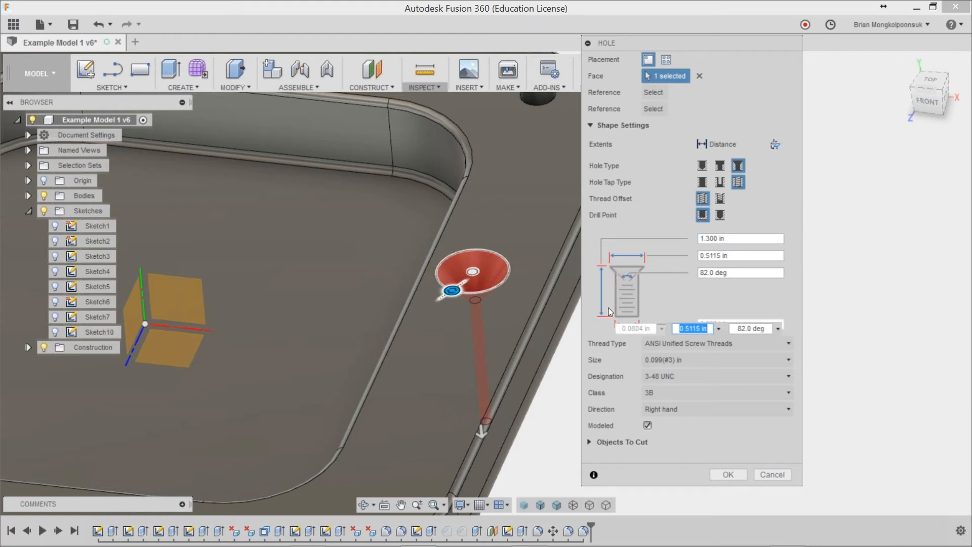
# Step: Try the offset thread option, return the thread to full length, and turn off the modeled thread
pyautogui.click(721, 198)
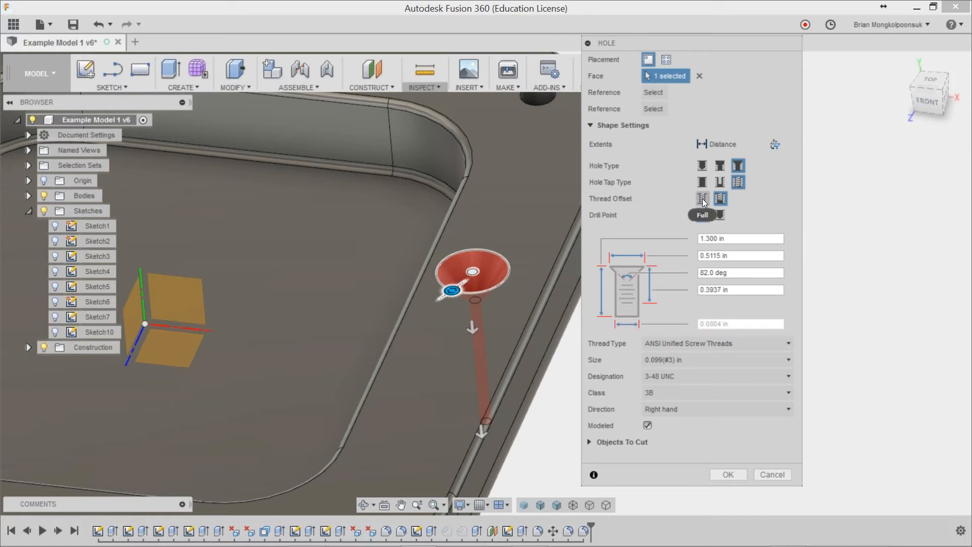
pyautogui.click(706, 198)
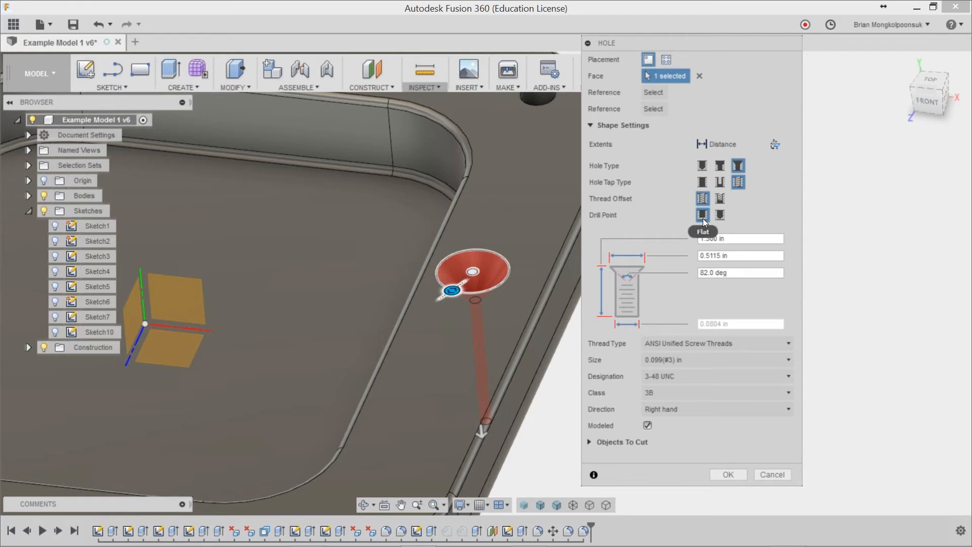
pyautogui.scroll(-5, 402, 270)
pyautogui.keyDown('shift'); pyautogui.moveTo(402, 269); pyautogui.dragTo(456, 274, button='middle'); pyautogui.keyUp('shift')
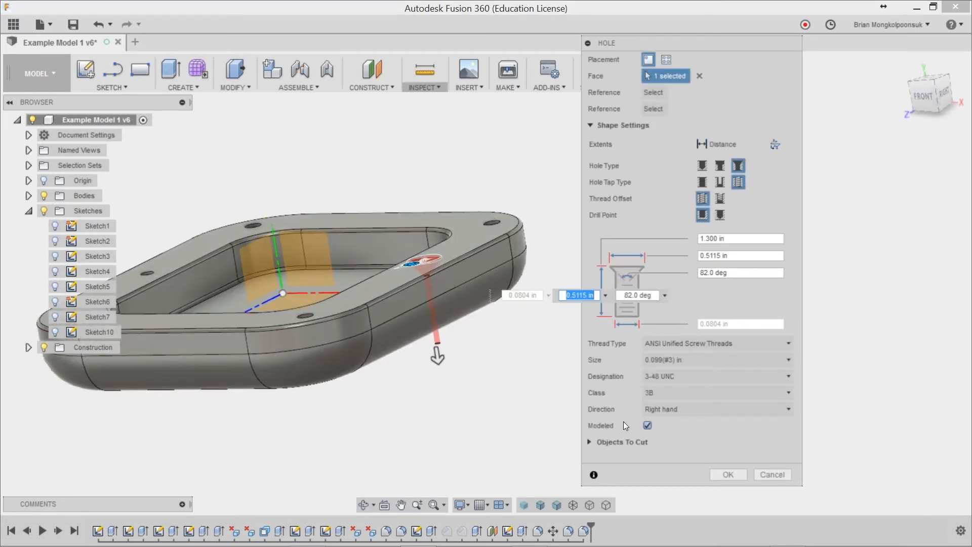
pyautogui.scroll(2, 397, 296)
pyautogui.scroll(3, 397, 296)
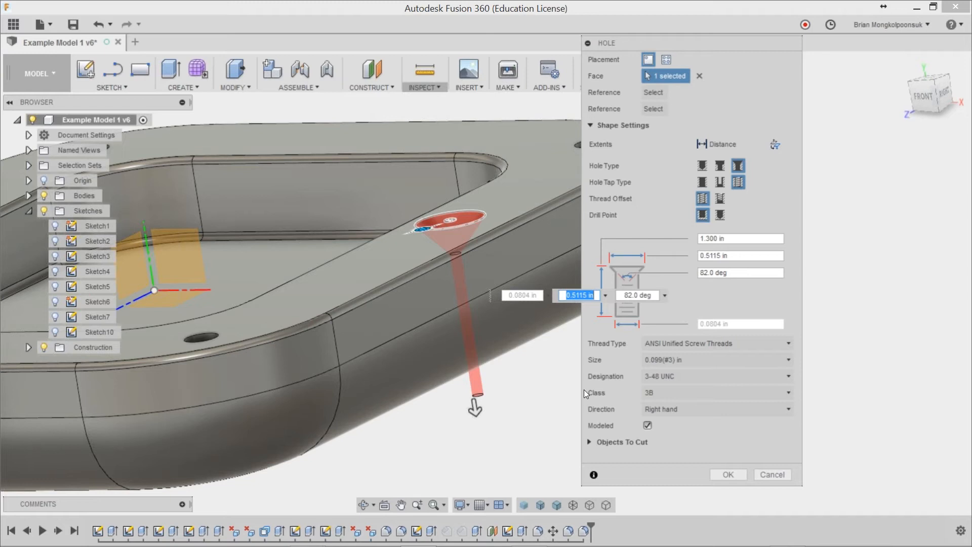
pyautogui.click(646, 426)
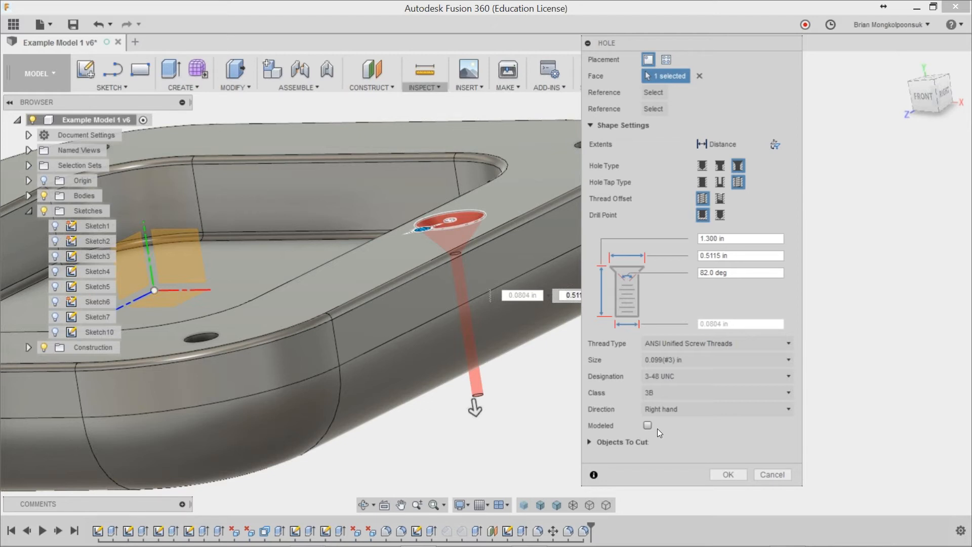
# Step: Show Body3 and extend the hole's depth to about 1.766 in so it reaches into that body
pyautogui.click(29, 195)
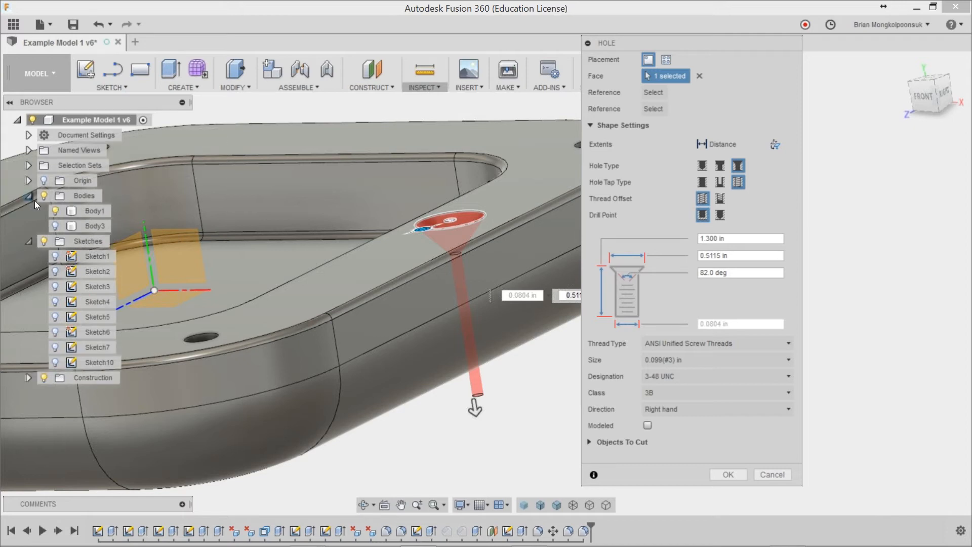
pyautogui.click(57, 226)
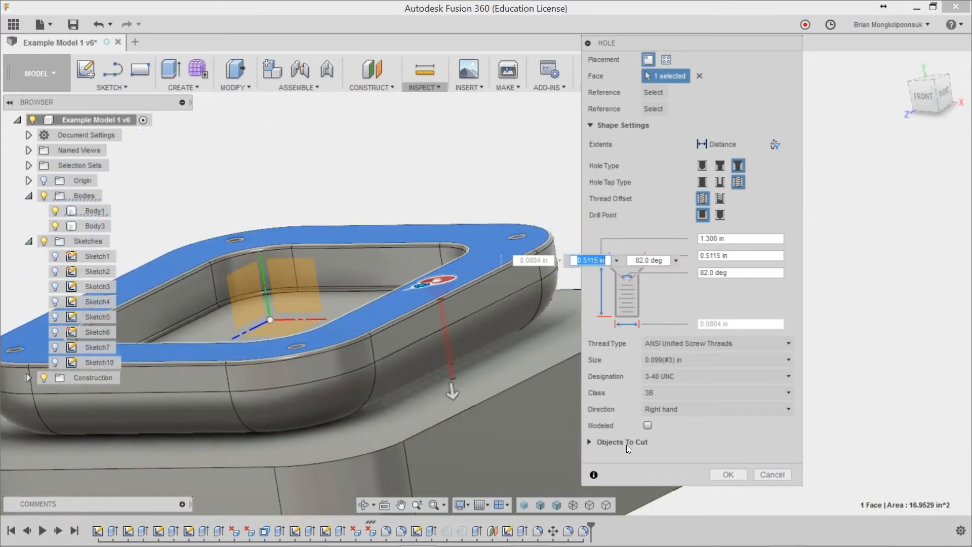
pyautogui.scroll(3, 460, 398)
pyautogui.moveTo(457, 386); pyautogui.dragTo(463, 414)
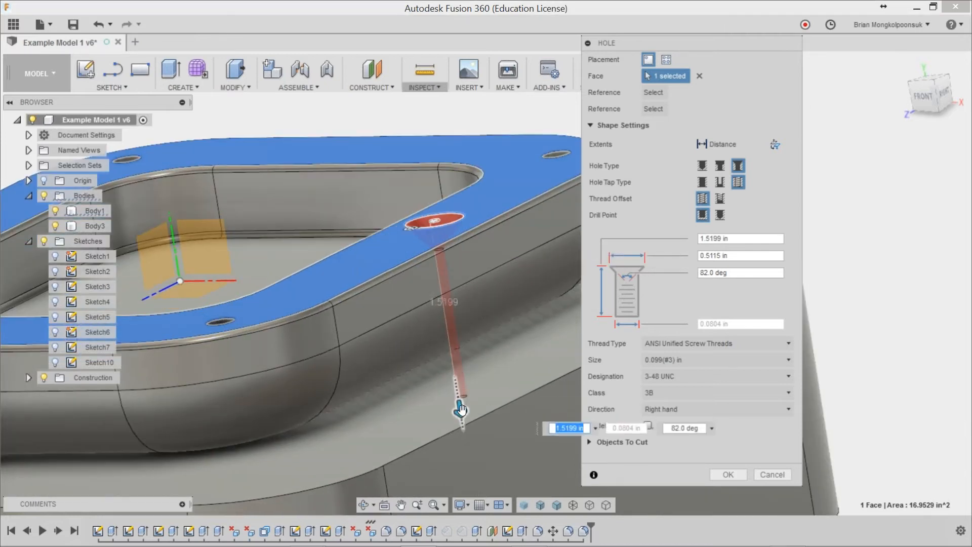
pyautogui.scroll(-2, 455, 372)
pyautogui.scroll(-3, 455, 373)
pyautogui.keyDown('shift'); pyautogui.moveTo(490, 413); pyautogui.dragTo(456, 404, button='middle'); pyautogui.keyUp('shift')
pyautogui.moveTo(451, 397); pyautogui.dragTo(453, 407)
pyautogui.scroll(3, 452, 403)
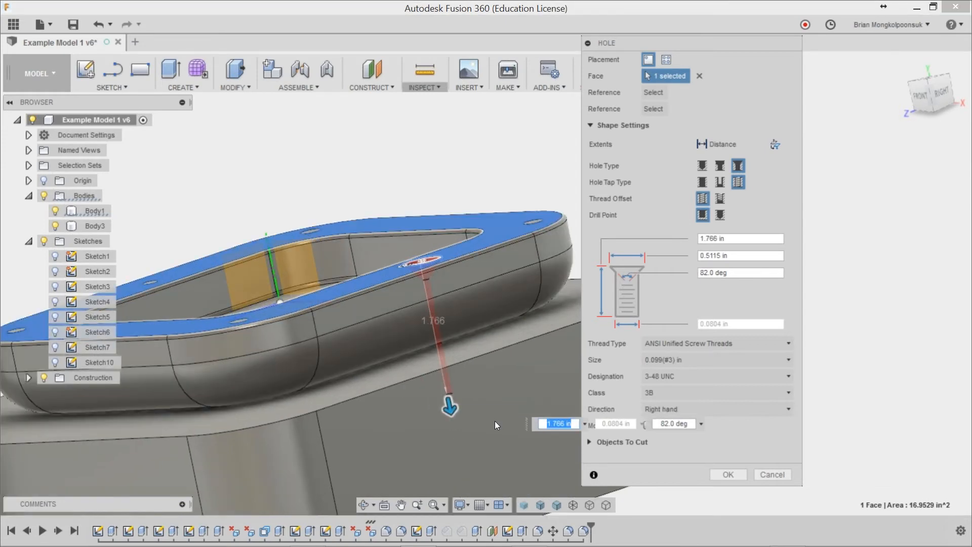
# Step: Create the tapped countersink hole with both Body1 and Body3 as the objects to cut
pyautogui.click(591, 443)
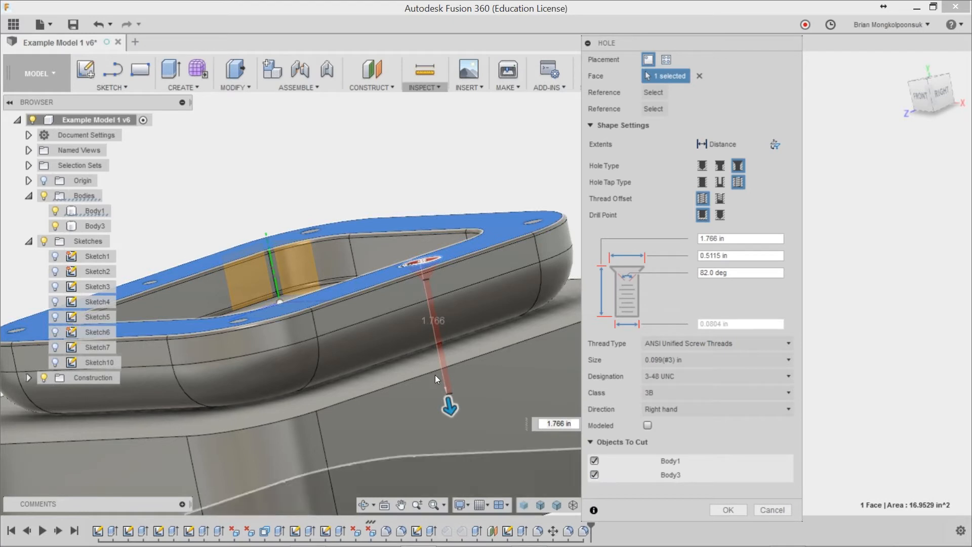
pyautogui.scroll(5, 430, 362)
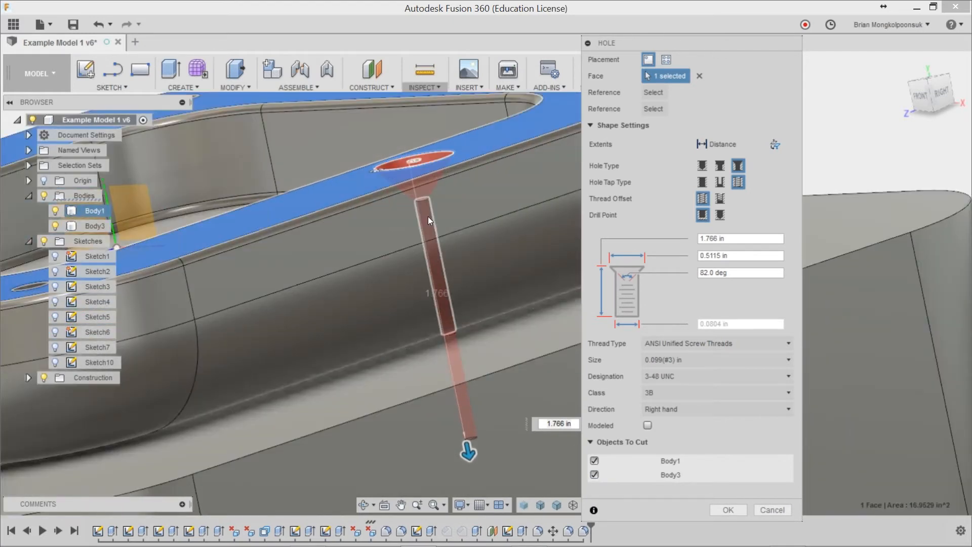
pyautogui.scroll(2, 468, 345)
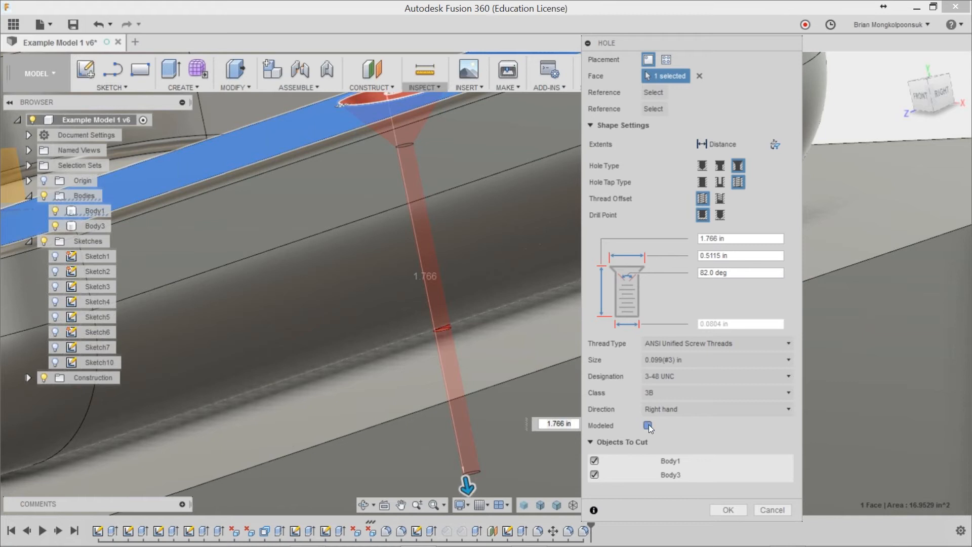
pyautogui.click(728, 510)
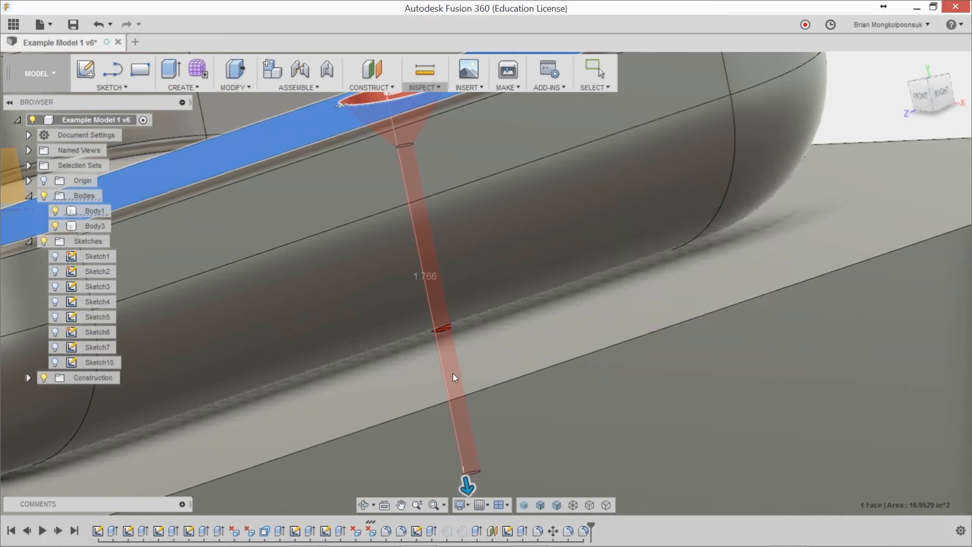
# Step: Examine the threads of the new countersink hole and where it passes through both bodies
pyautogui.scroll(10, 441, 335)
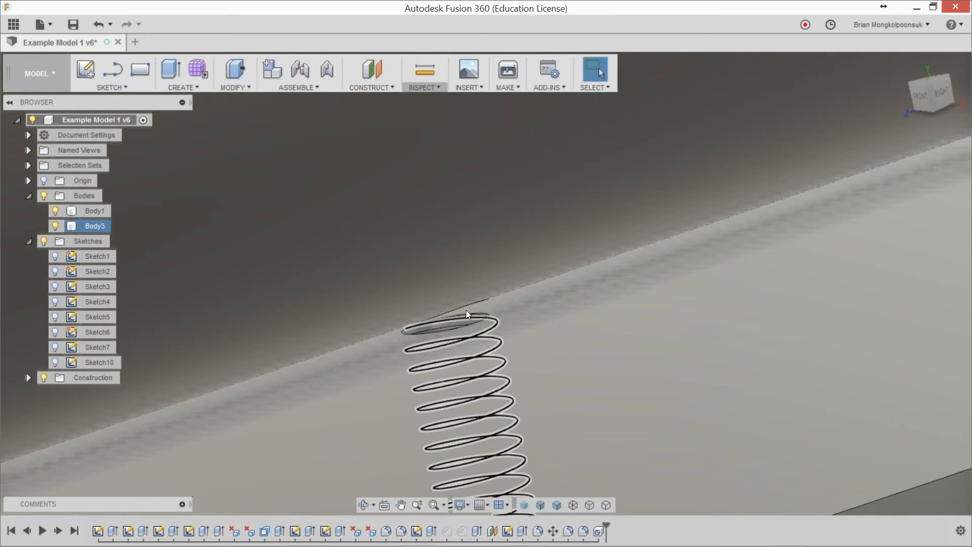
pyautogui.scroll(-1, 463, 320)
pyautogui.scroll(-10, 462, 348)
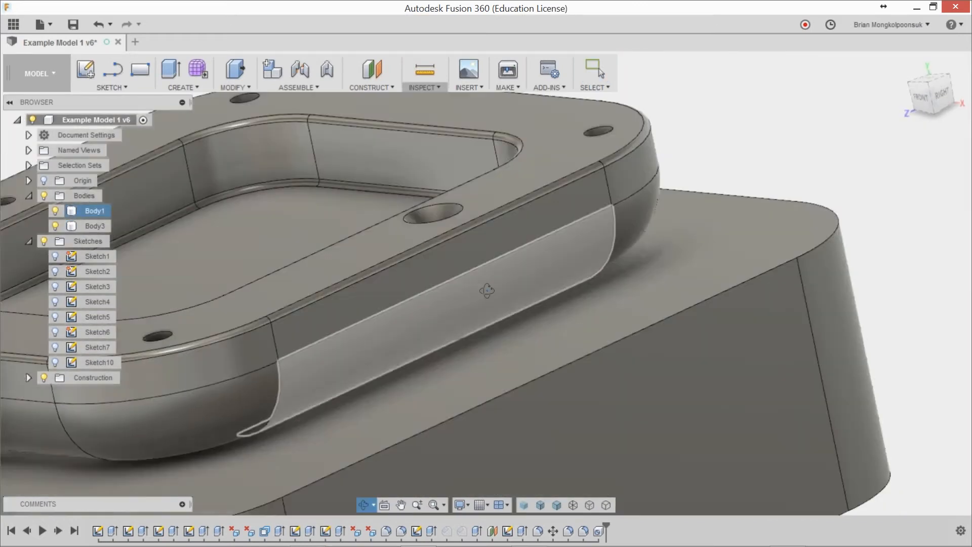
pyautogui.moveTo(486, 290)
pyautogui.keyDown('shift'); pyautogui.mouseDown(button='middle')
pyautogui.moveTo(508, 369)
pyautogui.moveTo(494, 306)
pyautogui.moveTo(479, 287)
pyautogui.moveTo(481, 304)
pyautogui.mouseUp(button='middle'); pyautogui.keyUp('shift')
pyautogui.scroll(-2, 481, 304)
pyautogui.scroll(-3, 481, 304)
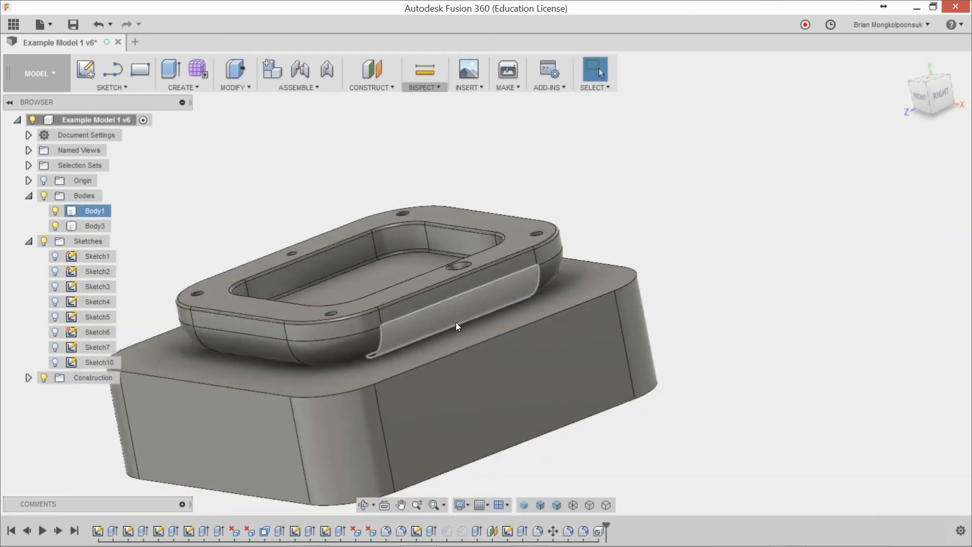
pyautogui.scroll(2, 456, 324)
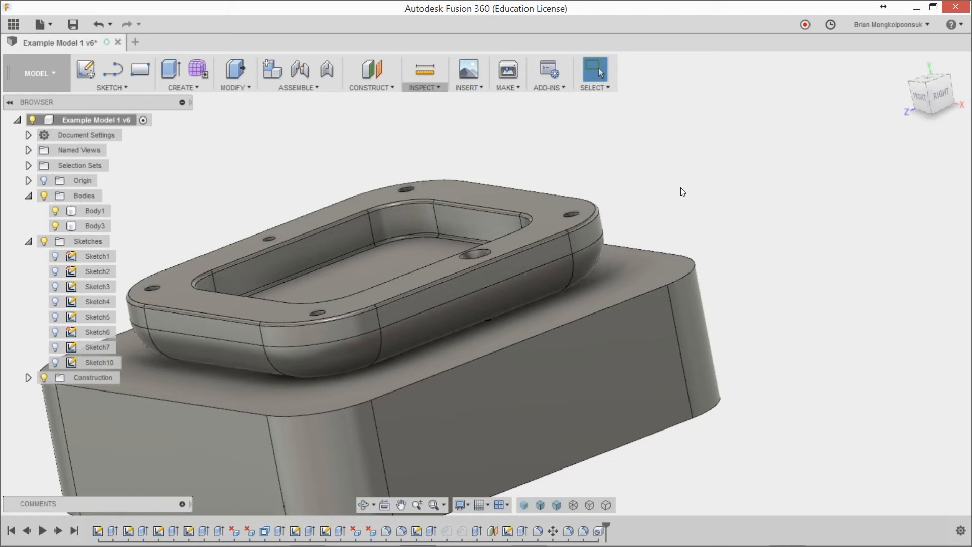
pyautogui.click(573, 315)
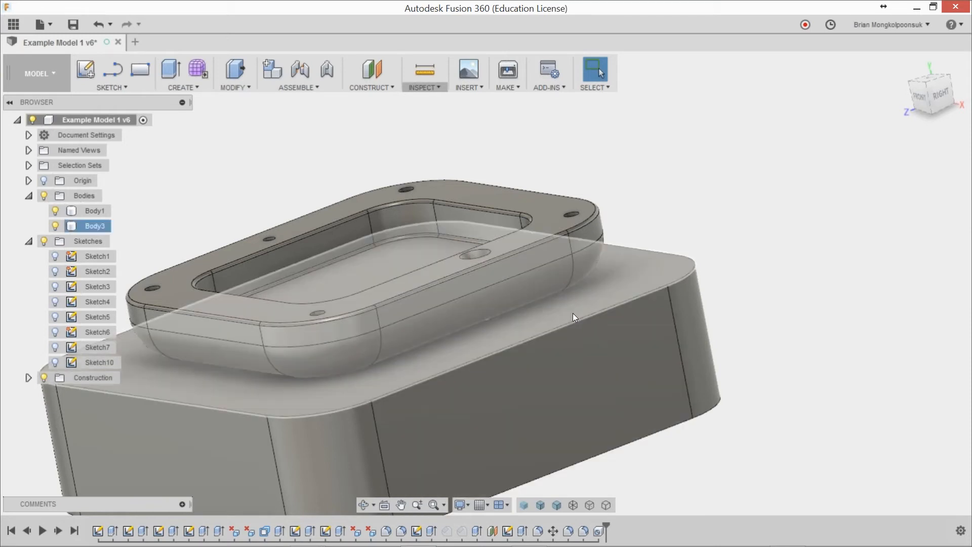
pyautogui.click(679, 213)
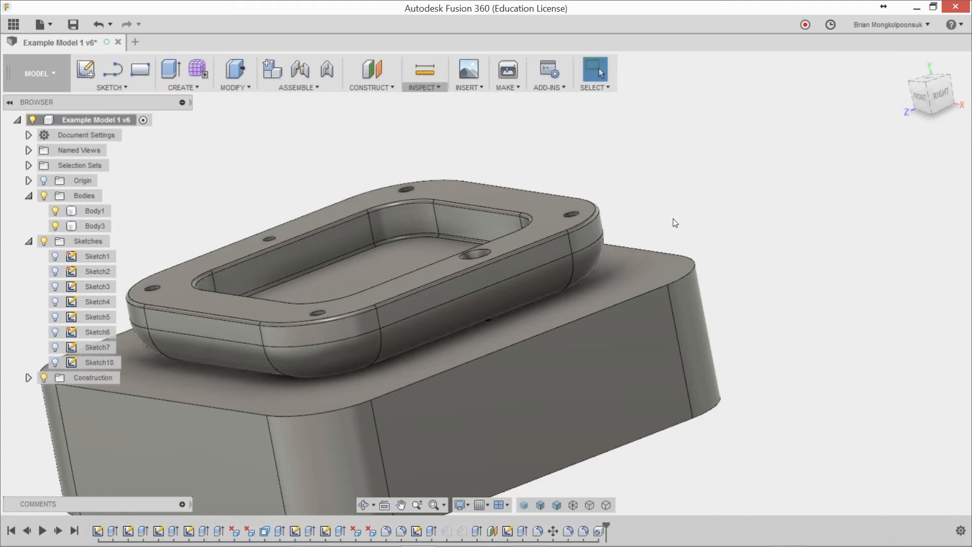
# Step: Start a sketch on the frame's upper face and offset the front-left corner hole's edge inward by about 0.0242 in
pyautogui.scroll(-3, 690, 227)
pyautogui.scroll(4, 532, 240)
pyautogui.keyDown('shift'); pyautogui.moveTo(581, 241); pyautogui.dragTo(560, 269, button='middle'); pyautogui.keyUp('shift')
pyautogui.scroll(5, 560, 268)
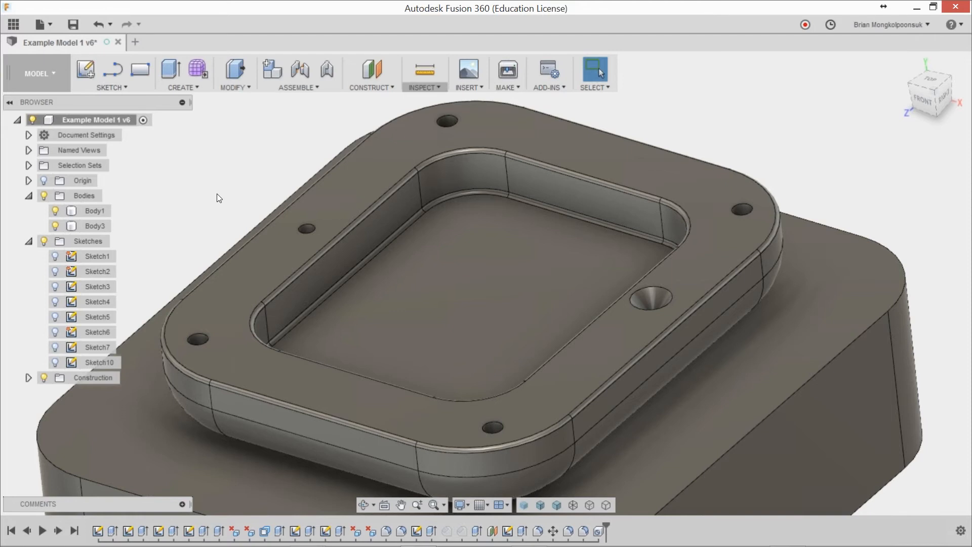
pyautogui.scroll(-2, 218, 198)
pyautogui.scroll(4, 199, 202)
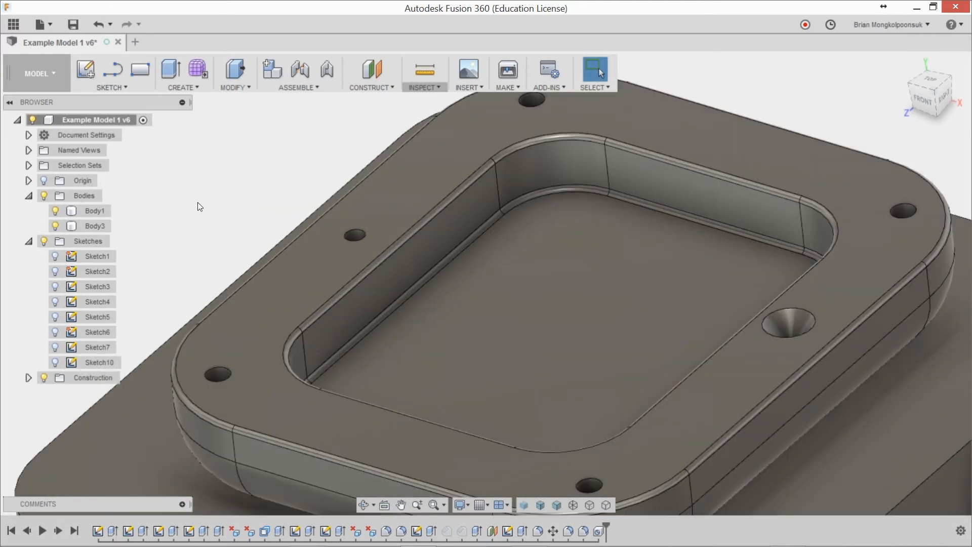
pyautogui.press('o')
pyautogui.click(241, 348)
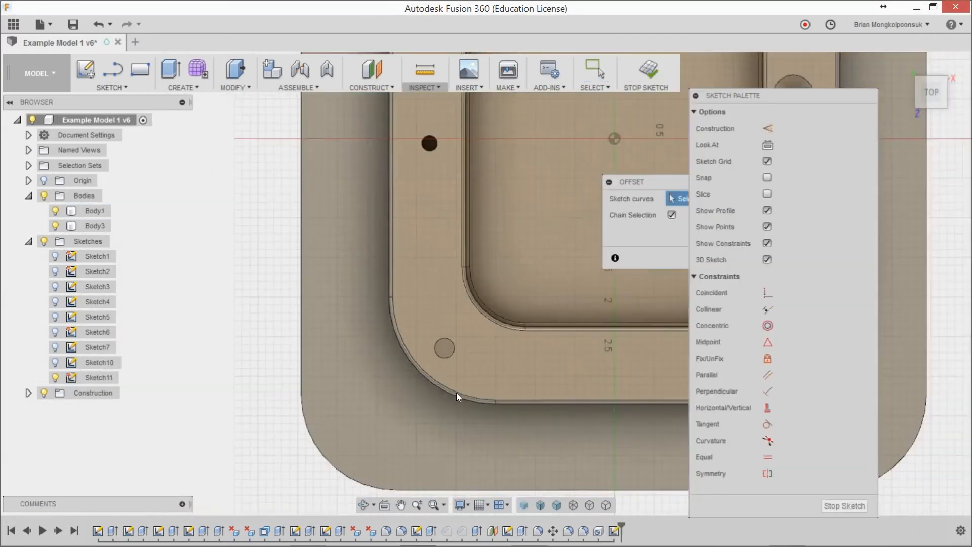
pyautogui.click(441, 316)
pyautogui.moveTo(440, 318); pyautogui.dragTo(440, 318)
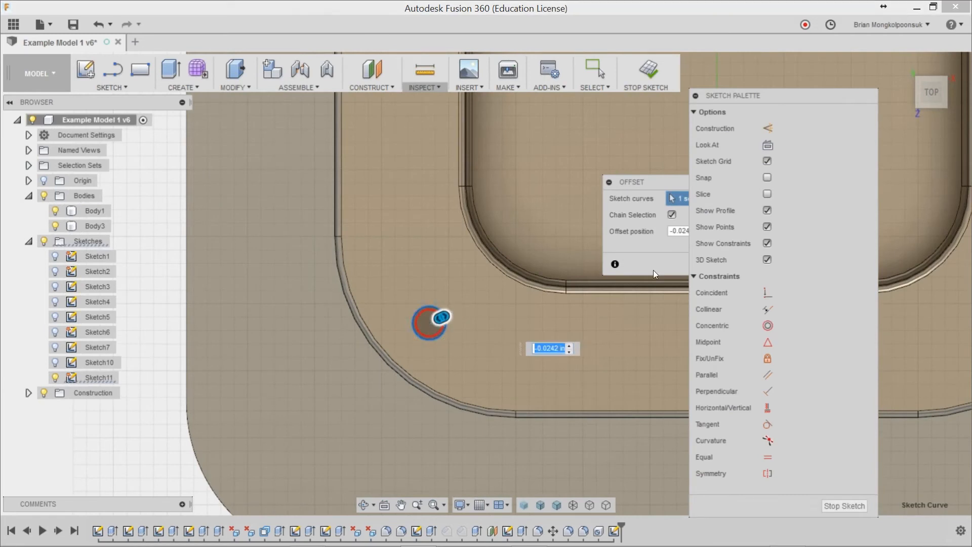
pyautogui.moveTo(654, 186); pyautogui.dragTo(573, 175)
pyautogui.click(631, 256)
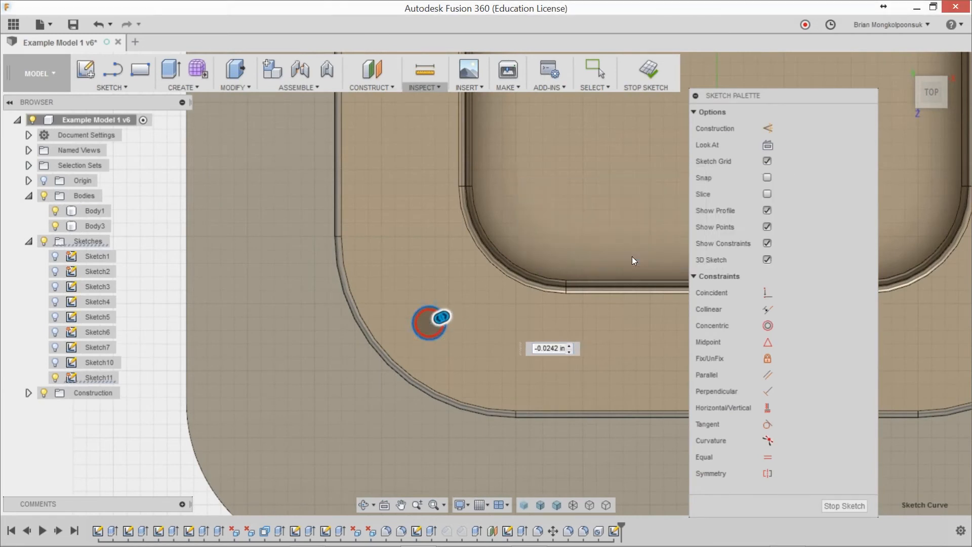
# Step: Extrude the offset circle about 0.089 in down into the corner hole as a new body
pyautogui.press('e')
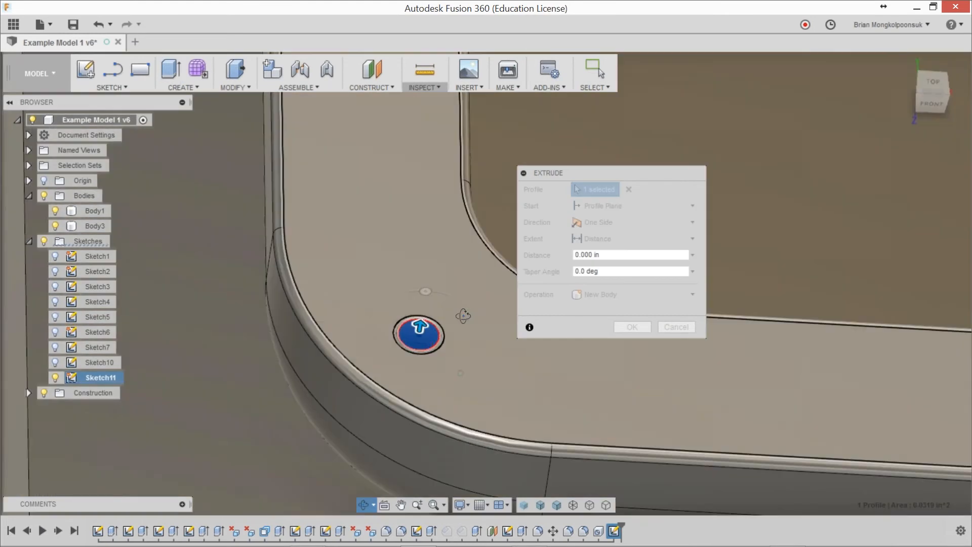
pyautogui.keyDown('shift'); pyautogui.moveTo(464, 316); pyautogui.dragTo(447, 307, button='middle'); pyautogui.keyUp('shift')
pyautogui.moveTo(428, 331); pyautogui.dragTo(430, 366)
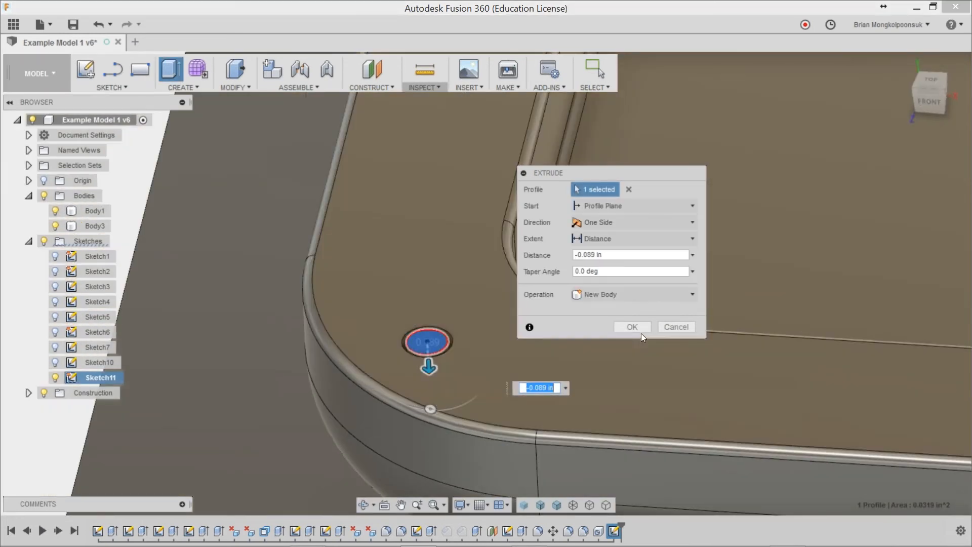
pyautogui.click(640, 331)
pyautogui.scroll(-4, 499, 372)
pyautogui.scroll(1, 243, 300)
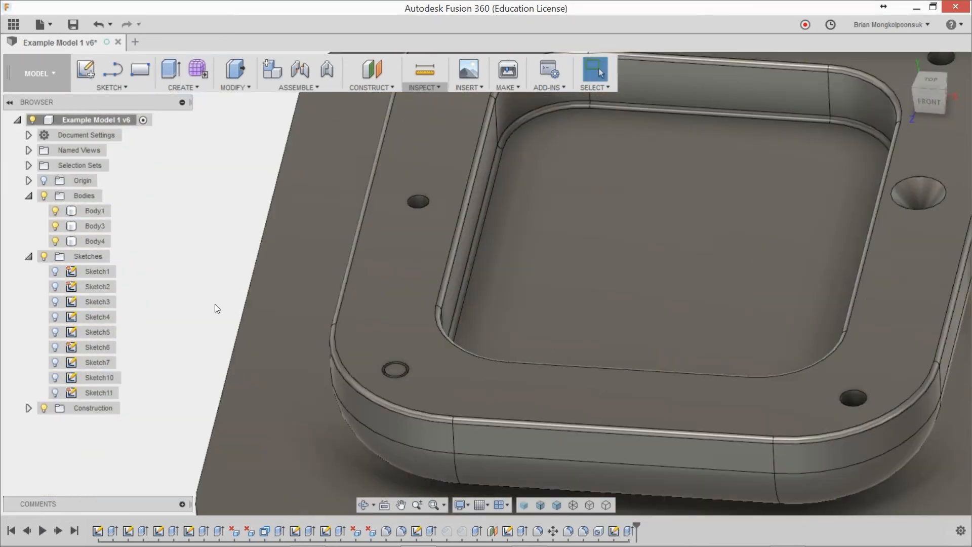
# Step: Copy the plug body Body4 point to point from the front-left corner hole to the centre of the back-left corner hole
pyautogui.rightClick(98, 242)
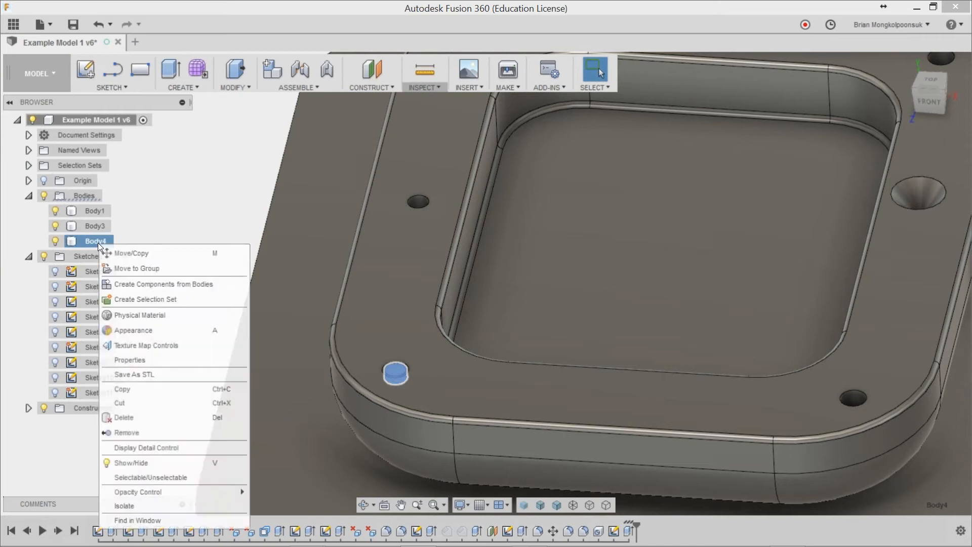
pyautogui.click(130, 252)
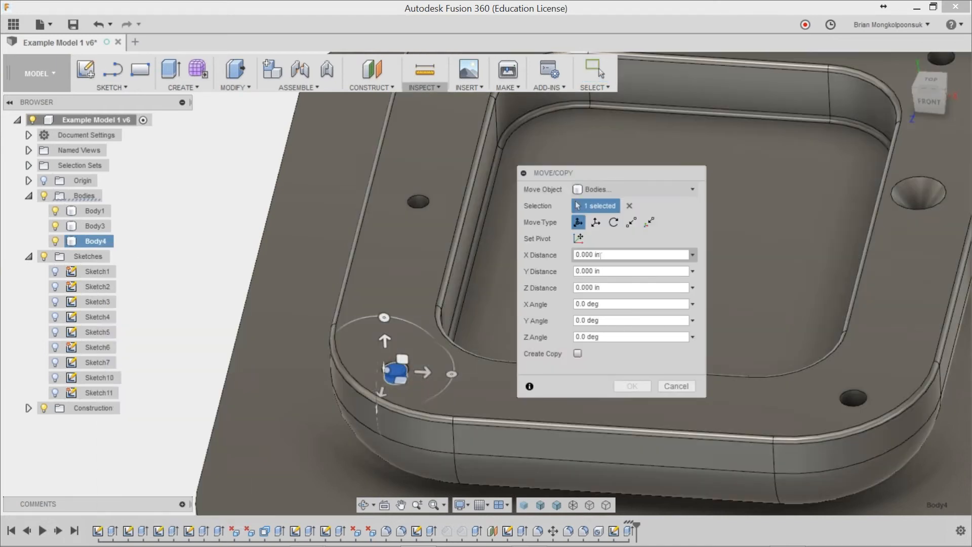
pyautogui.scroll(-5, 400, 329)
pyautogui.scroll(2, 390, 238)
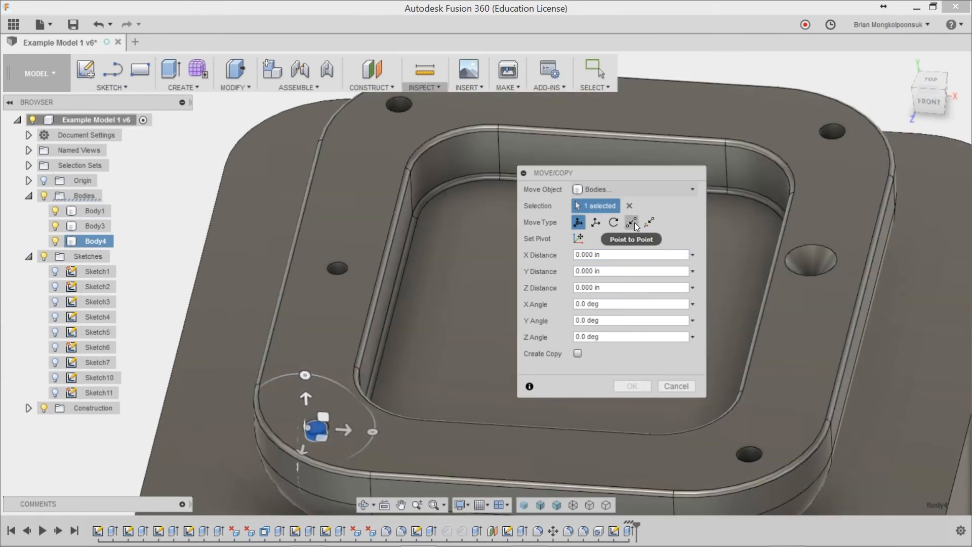
pyautogui.click(633, 222)
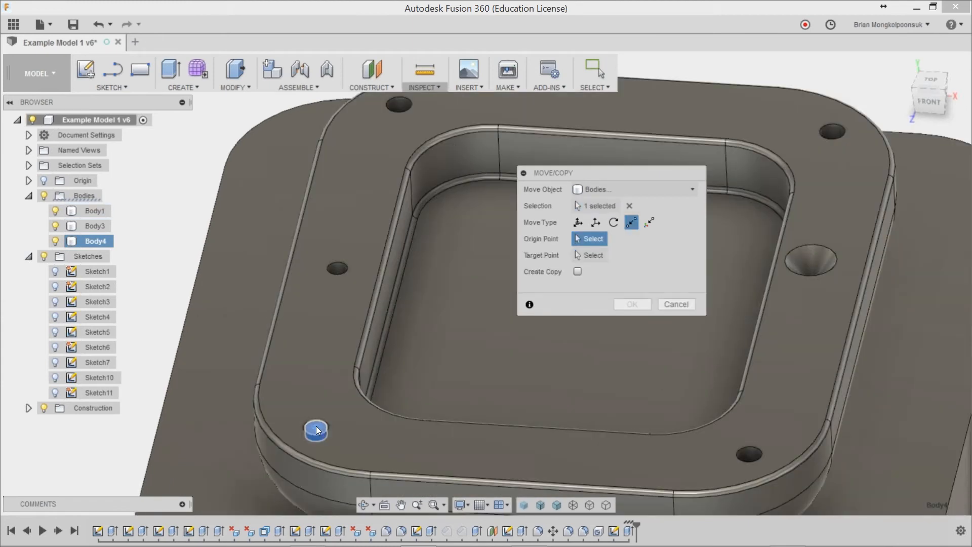
pyautogui.click(317, 430)
pyautogui.click(400, 105)
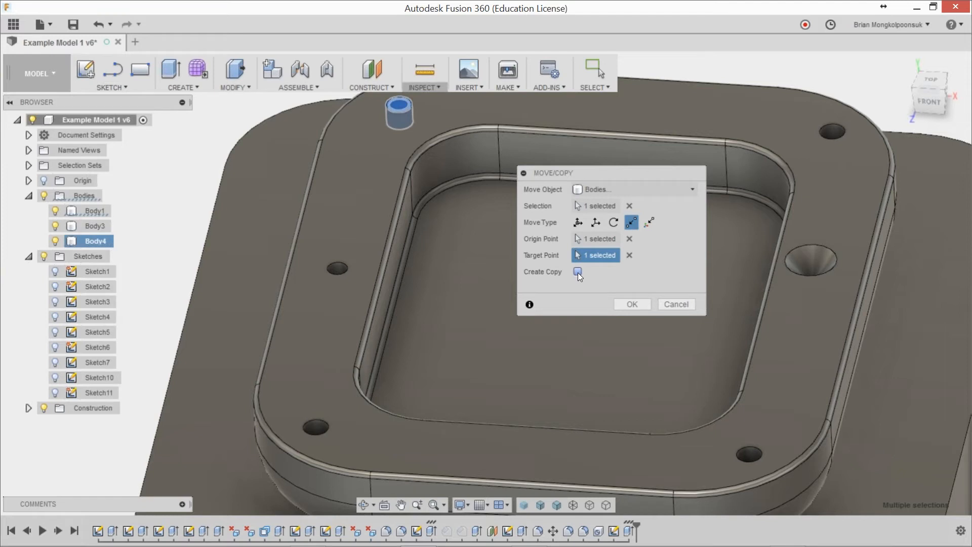
pyautogui.click(578, 271)
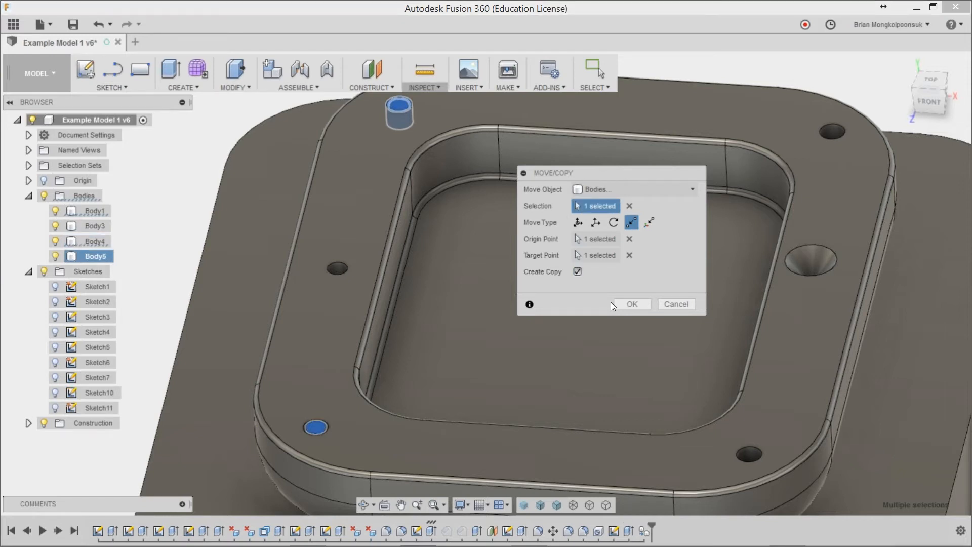
pyautogui.click(633, 304)
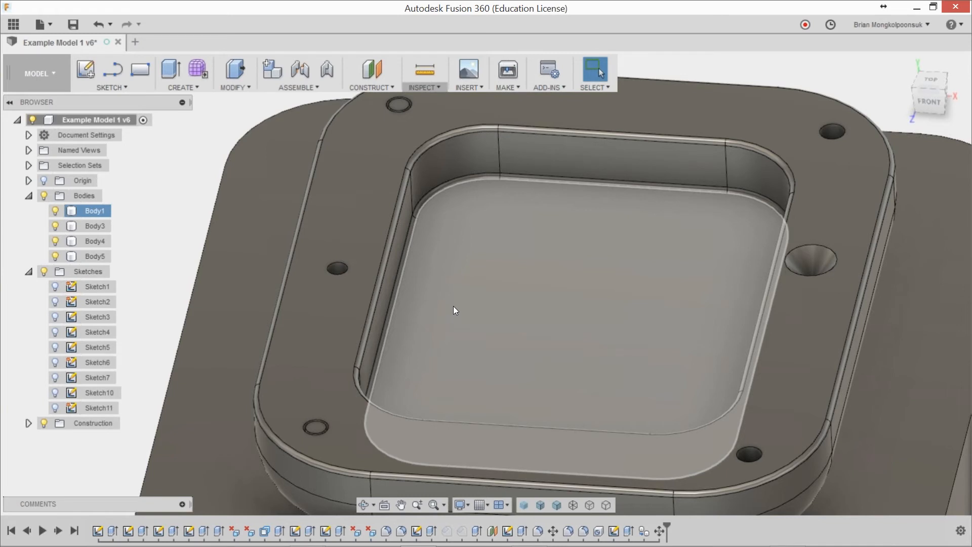
pyautogui.click(194, 169)
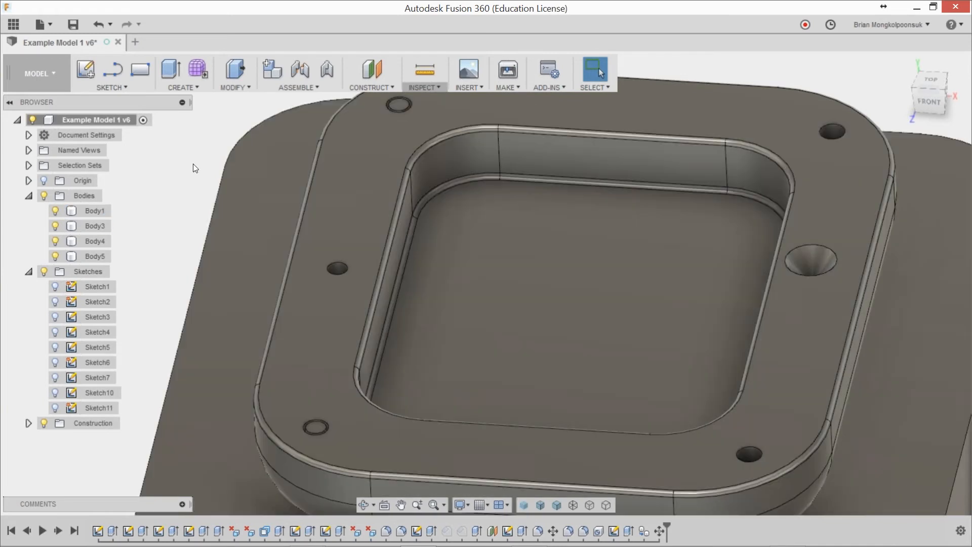
# Step: Duplicate the plug body Body4 in the front-left corner hole by copying and pasting it in place
pyautogui.scroll(-2, 194, 177)
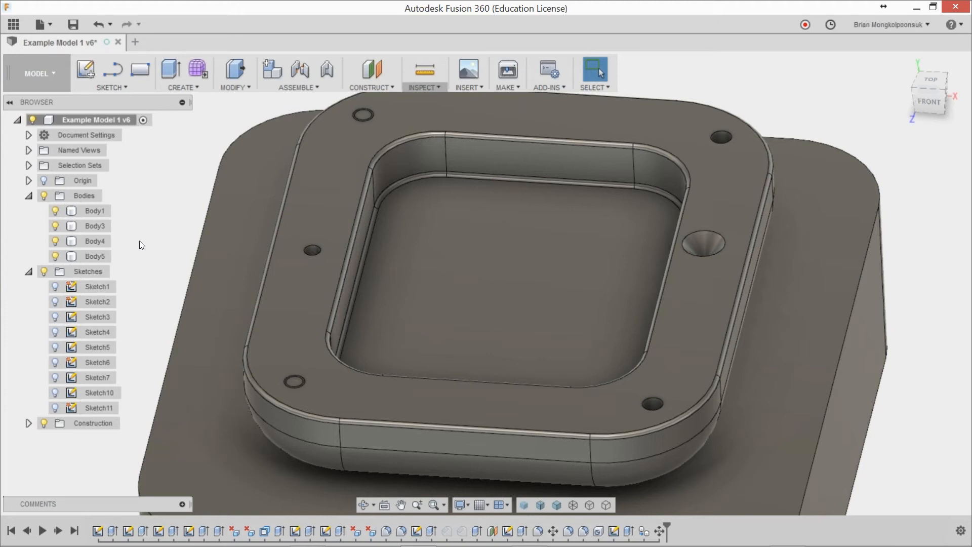
pyautogui.click(106, 257)
pyautogui.click(103, 241)
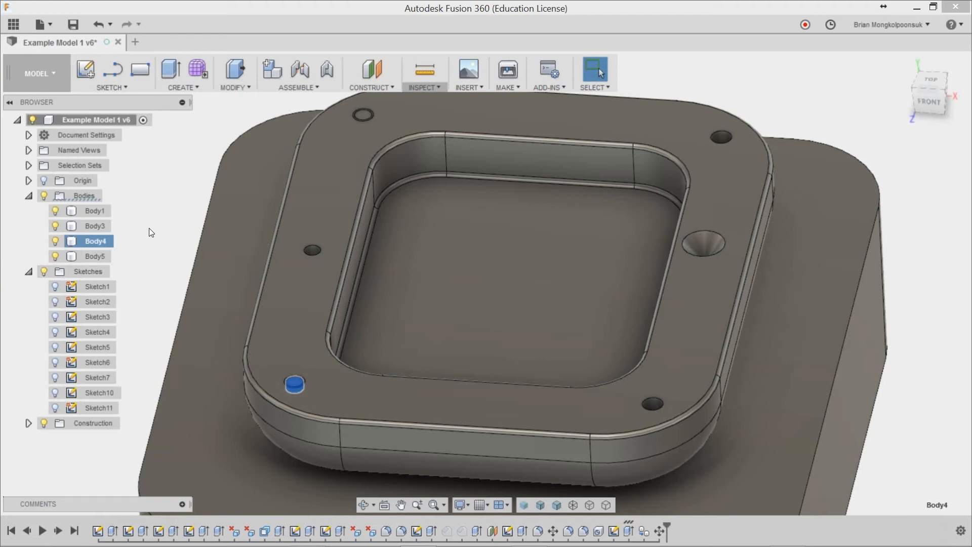
pyautogui.hotkey('ctrl', 'c')
pyautogui.hotkey('ctrl', 'v')
pyautogui.scroll(-4, 172, 298)
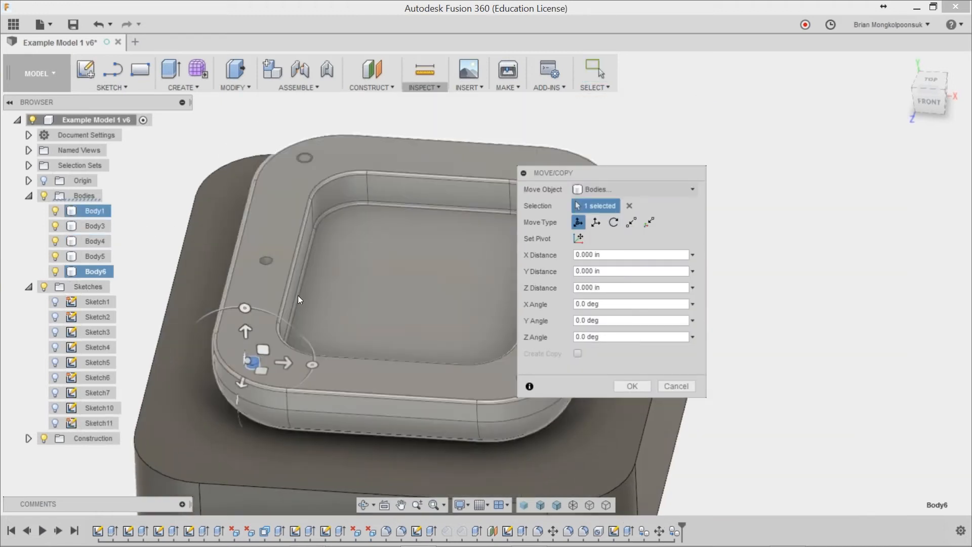
pyautogui.scroll(3, 297, 296)
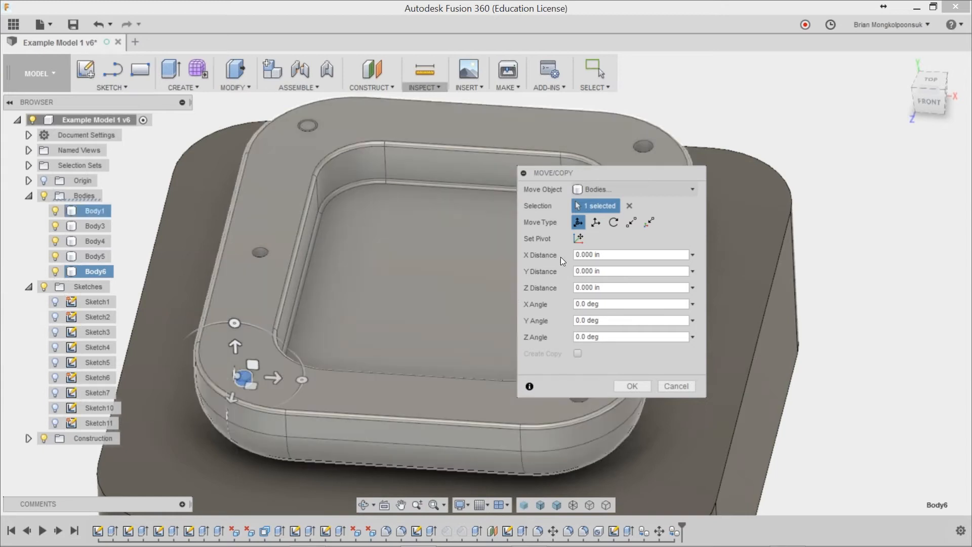
# Step: Move the pasted plug point to point from its centre to the centre of the front-right corner hole
pyautogui.click(633, 221)
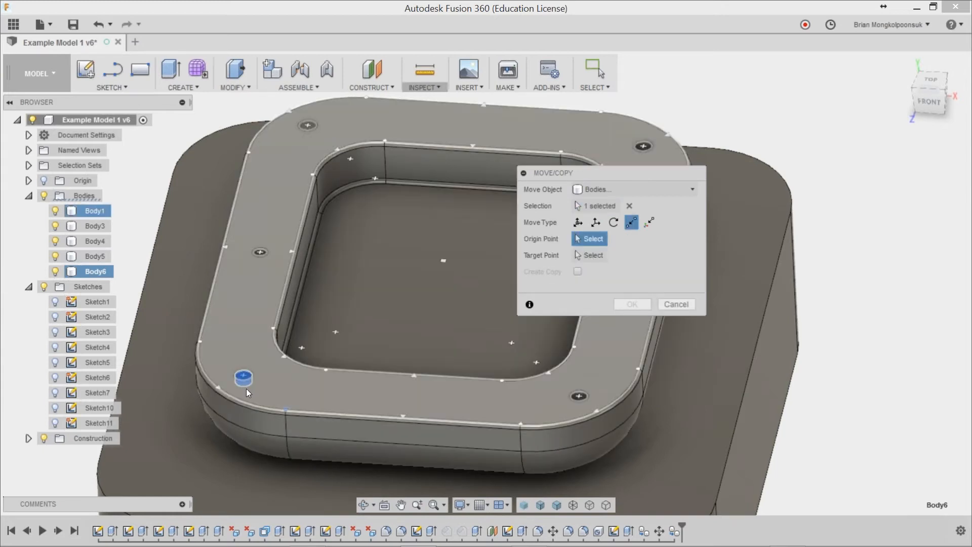
pyautogui.scroll(5, 246, 388)
pyautogui.click(242, 368)
pyautogui.scroll(-5, 237, 389)
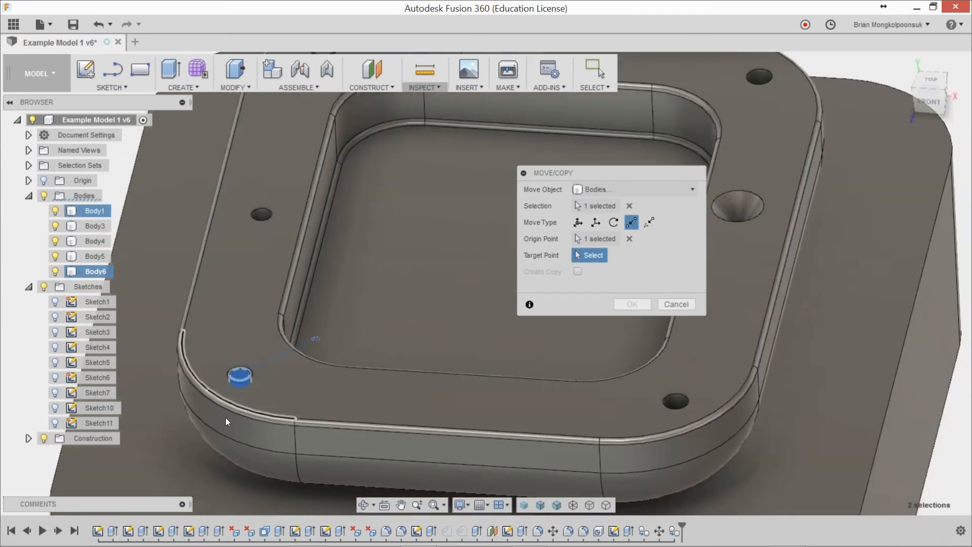
pyautogui.scroll(5, 470, 439)
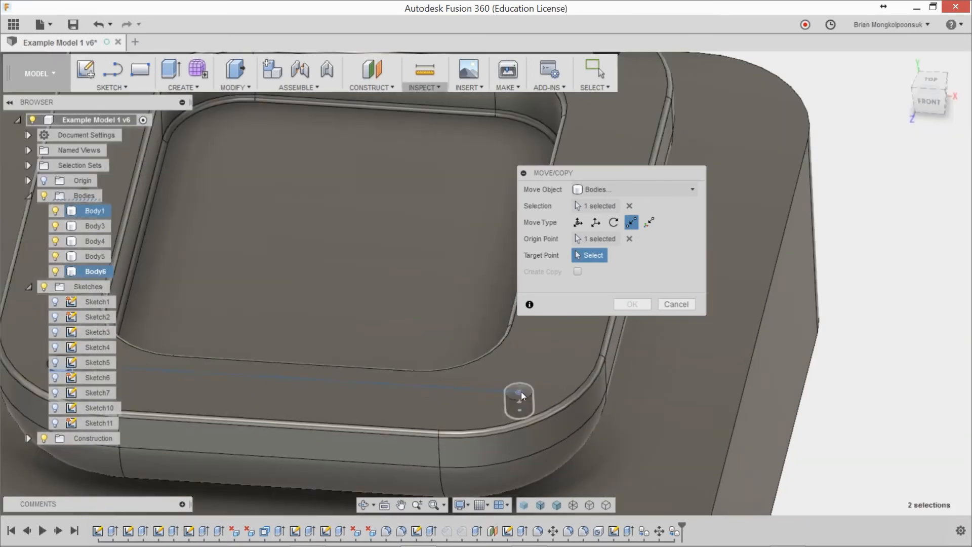
pyautogui.click(507, 383)
pyautogui.scroll(-5, 506, 380)
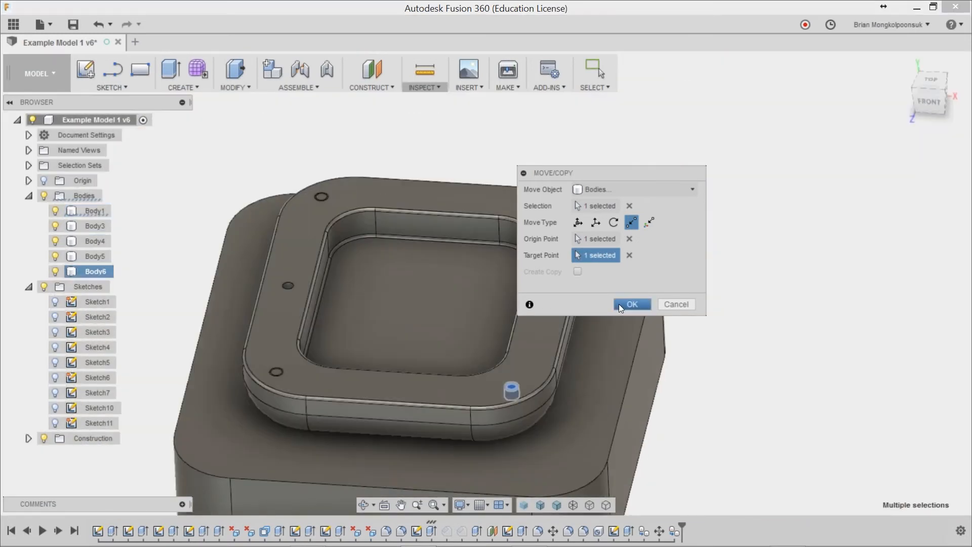
pyautogui.click(631, 304)
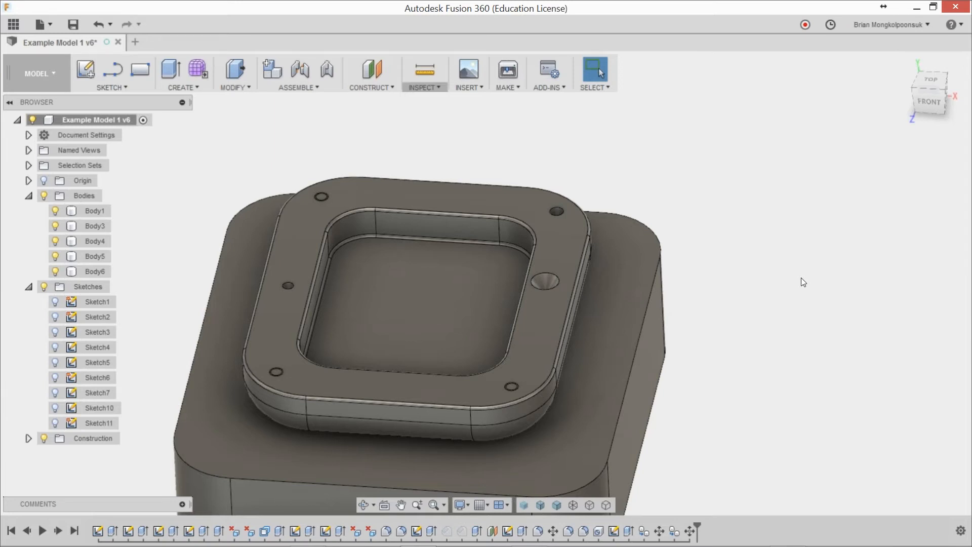
# Step: Paste another copy of the plug and move it point to point to the centre of the back-right corner hole
pyautogui.hotkey('ctrl', 'v')
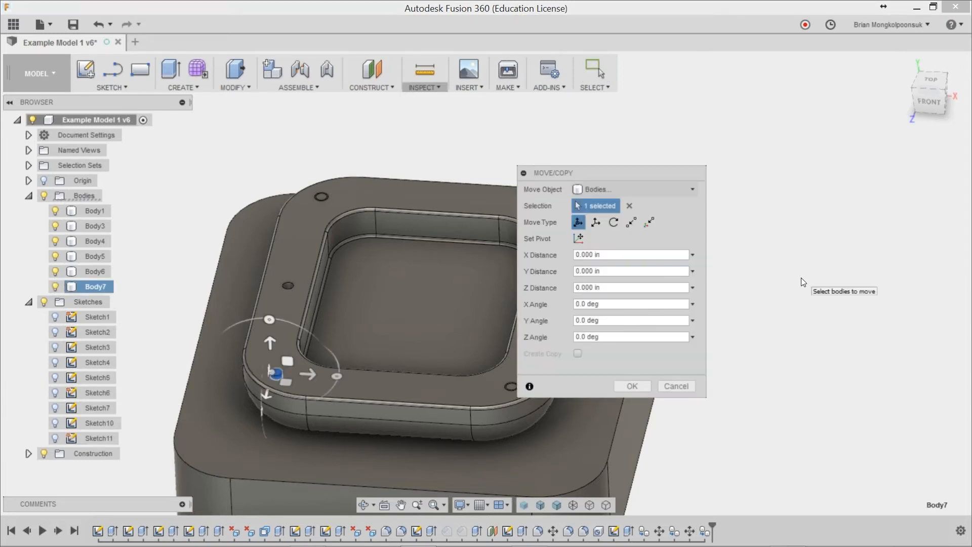
pyautogui.click(632, 222)
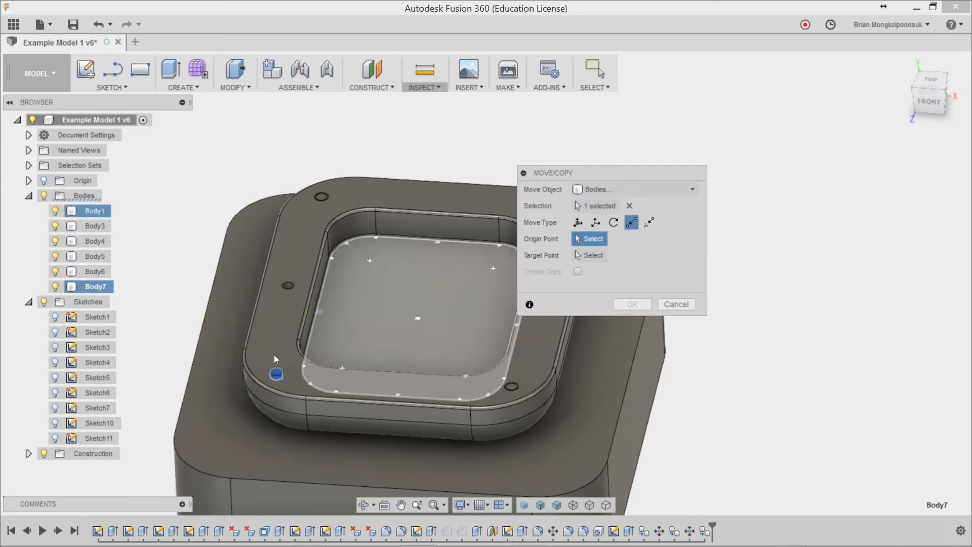
pyautogui.scroll(2, 276, 373)
pyautogui.click(276, 374)
pyautogui.scroll(-2, 496, 292)
pyautogui.scroll(3, 473, 248)
pyautogui.click(473, 250)
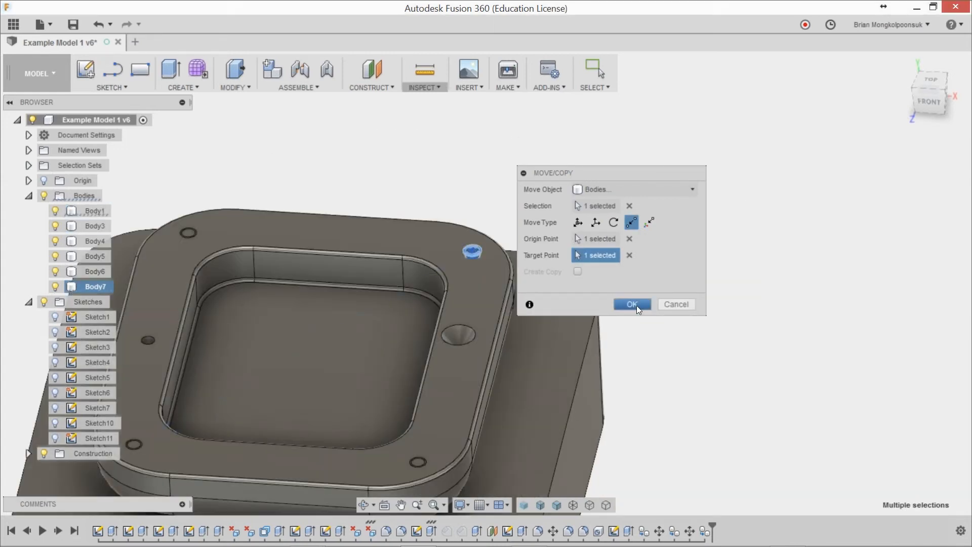
pyautogui.click(632, 304)
pyautogui.scroll(-3, 665, 289)
pyautogui.scroll(2, 634, 347)
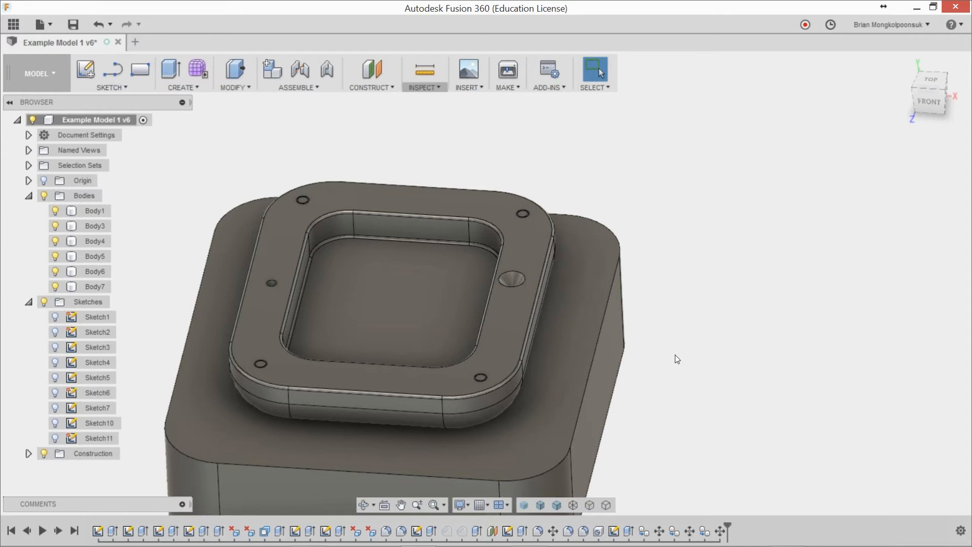
# Step: Add the Conic curve command to the sketch toolbar as a shortcut, and remove it again
pyautogui.moveTo(671, 348); pyautogui.dragTo(723, 313, button='middle')
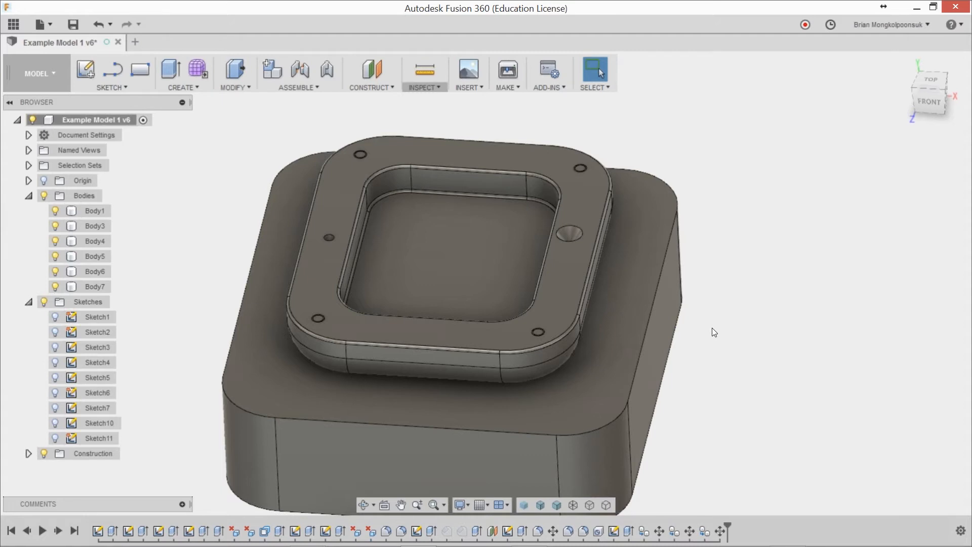
pyautogui.moveTo(724, 331); pyautogui.dragTo(715, 328, button='middle')
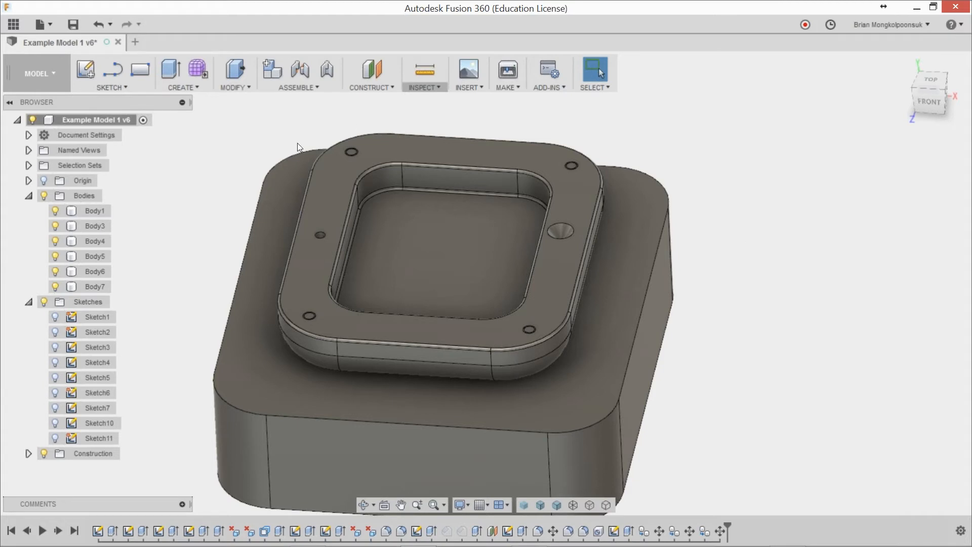
pyautogui.click(138, 89)
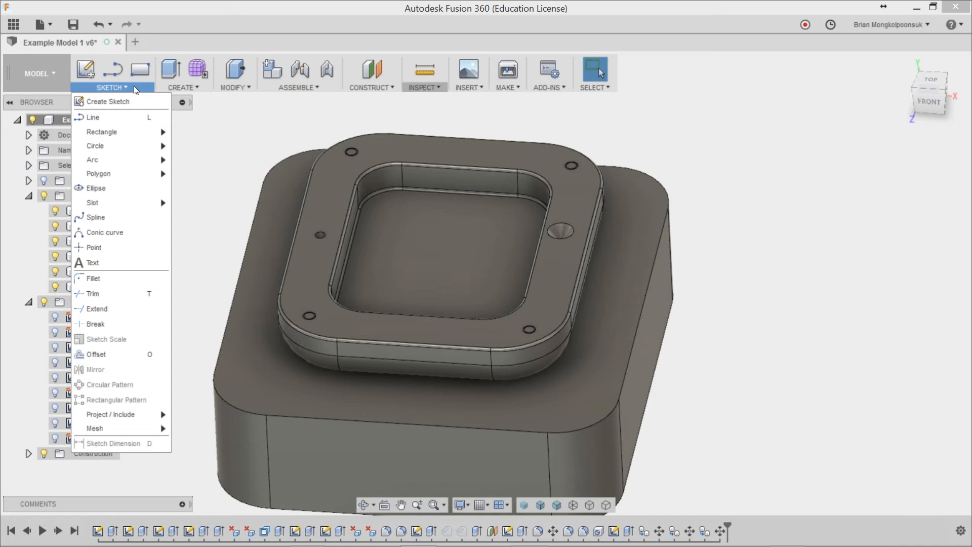
pyautogui.click(101, 87)
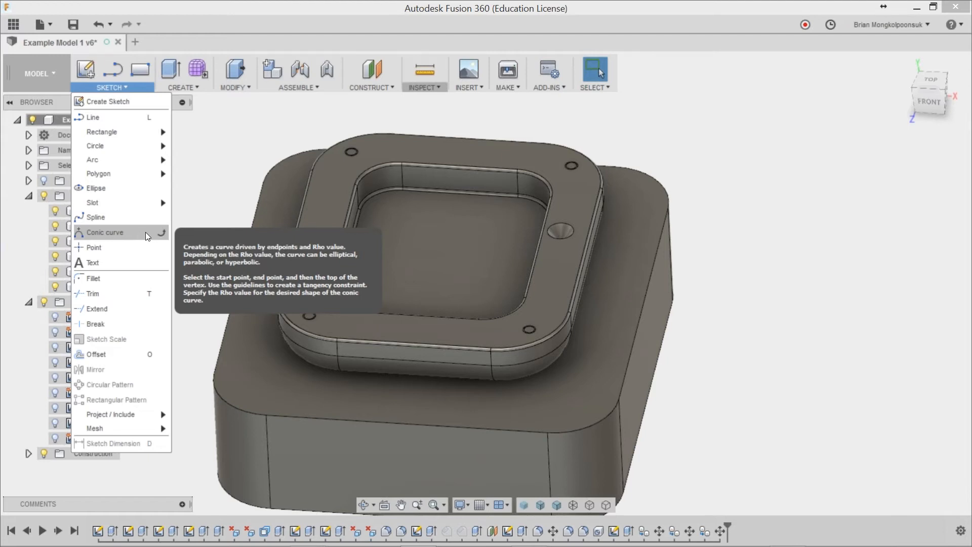
pyautogui.click(163, 230)
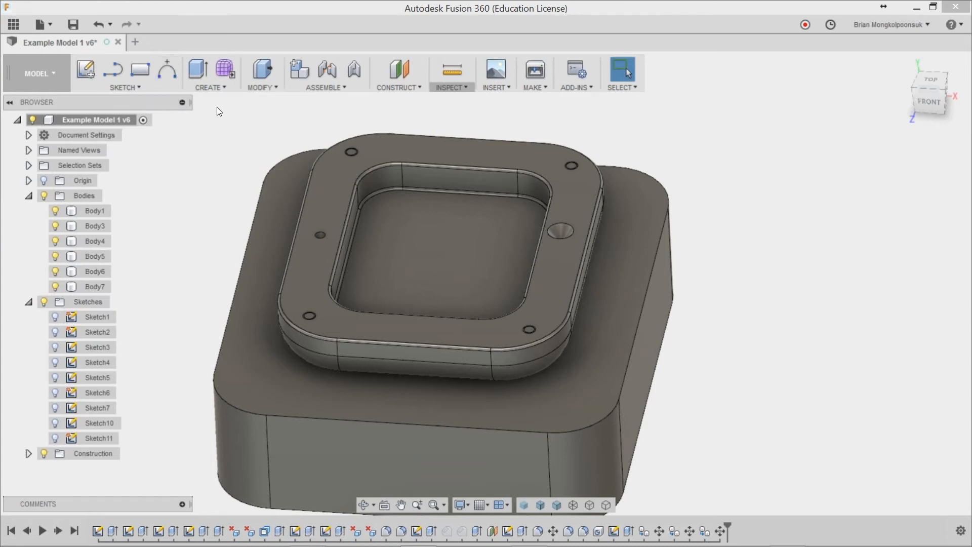
pyautogui.click(169, 89)
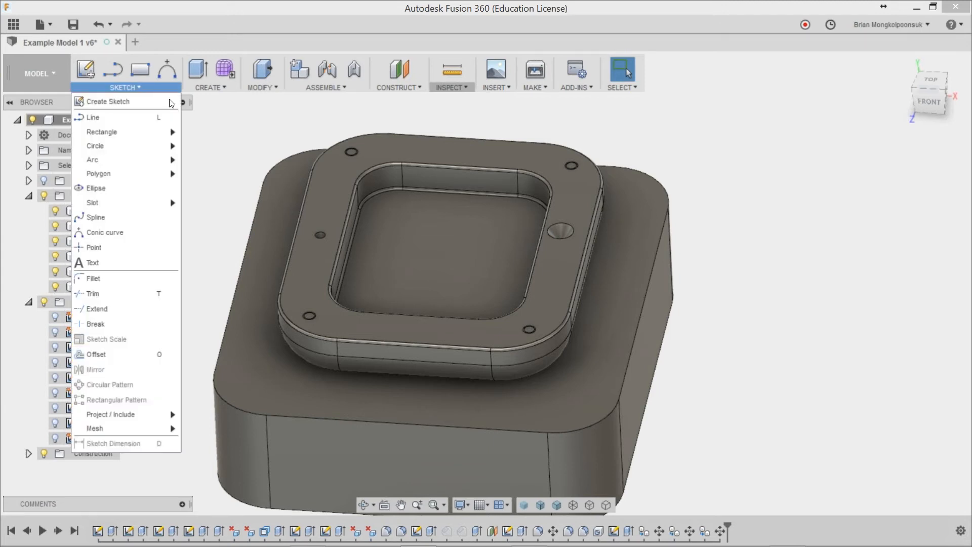
pyautogui.click(171, 232)
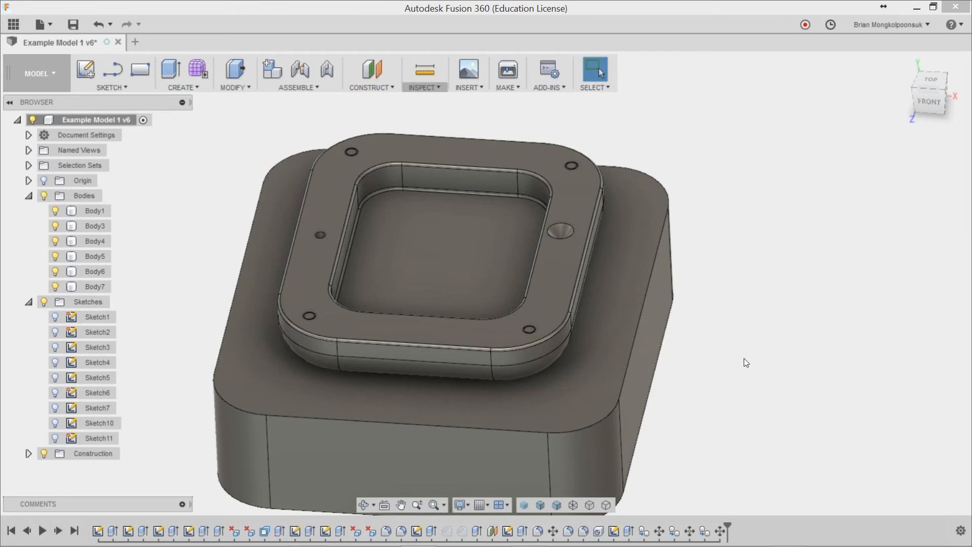
# Step: Search for Center Diameter Circle, begin a circle on the upper body's top rim face, cancel it, and finish the sketch
pyautogui.press('s')
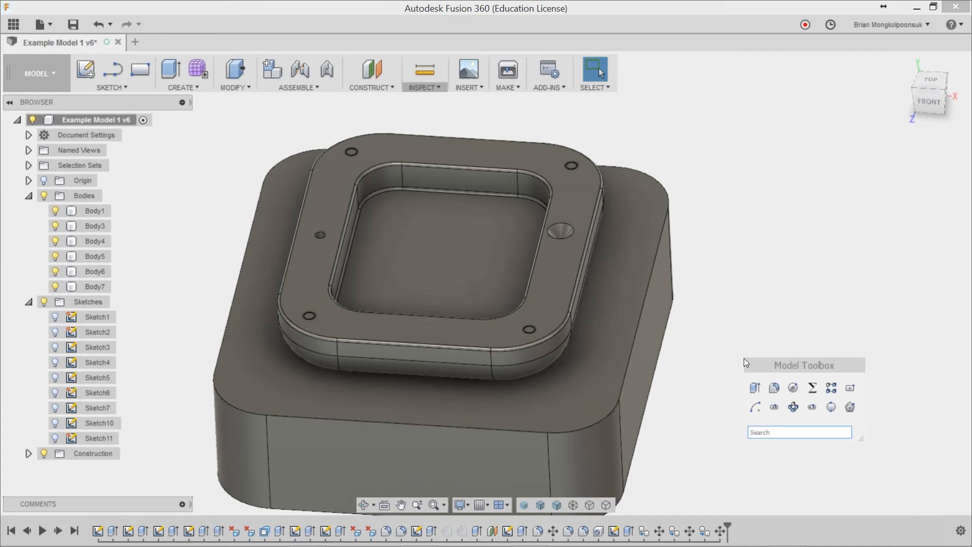
pyautogui.write('center')
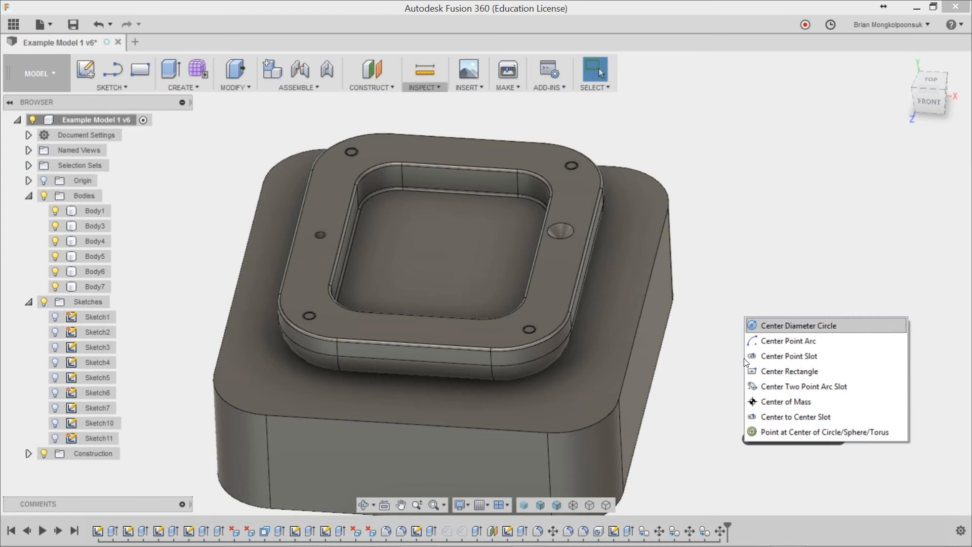
pyautogui.press('Return')
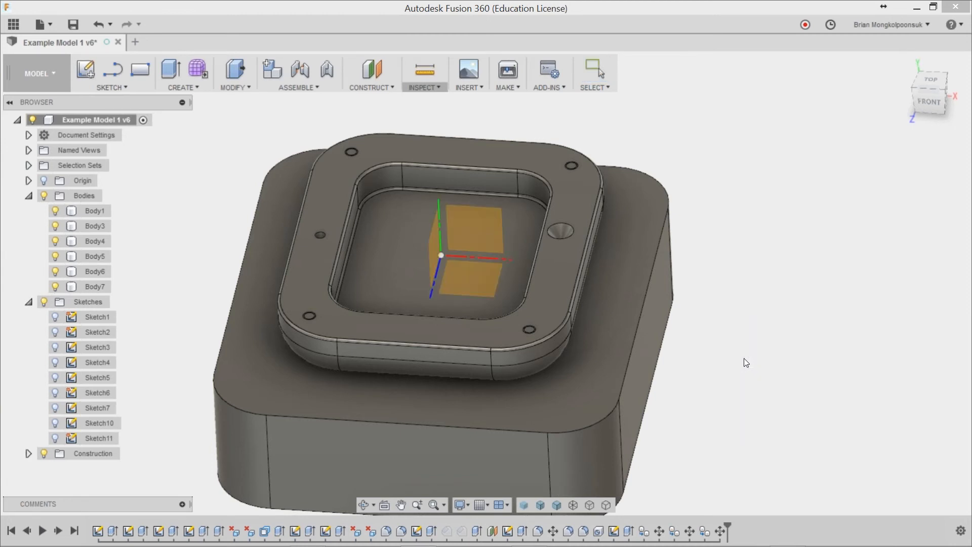
pyautogui.click(580, 199)
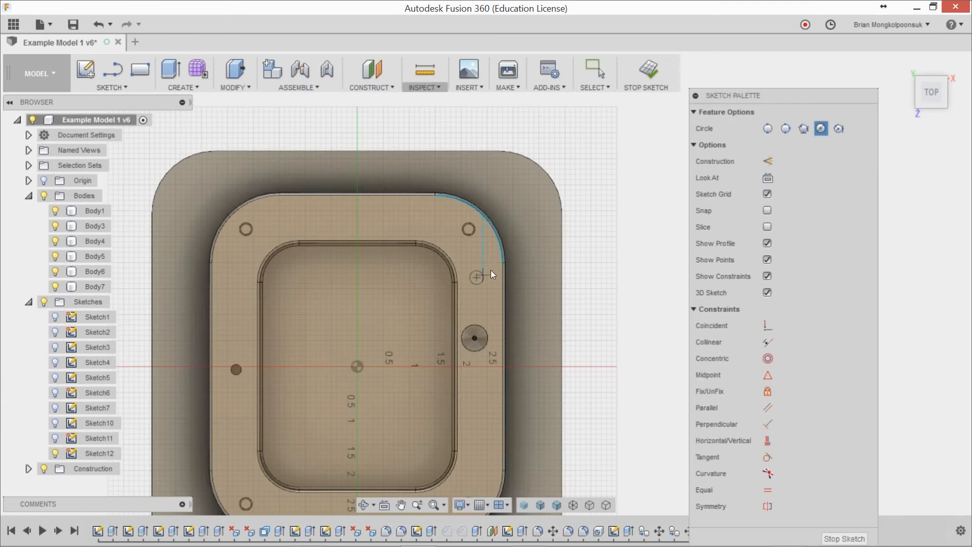
pyautogui.click(476, 277)
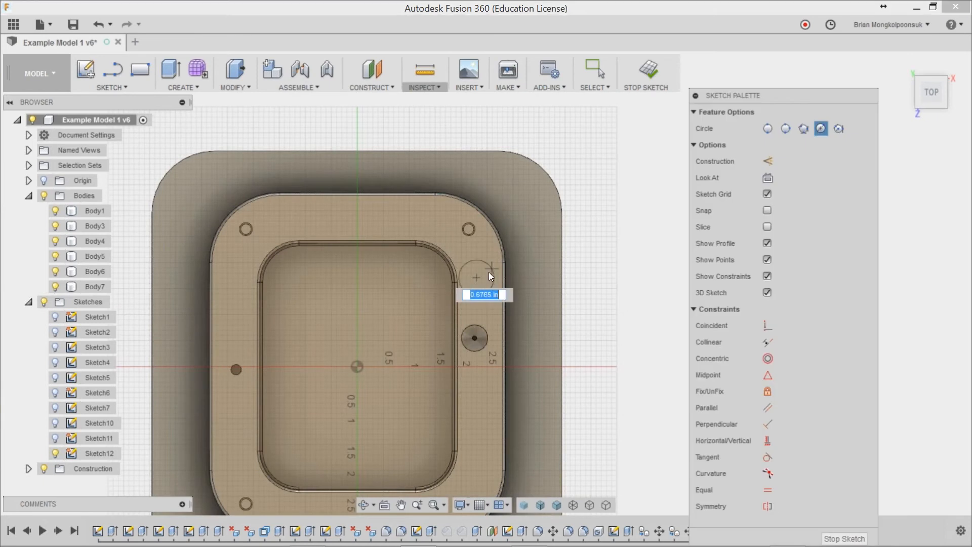
pyautogui.press('Escape')
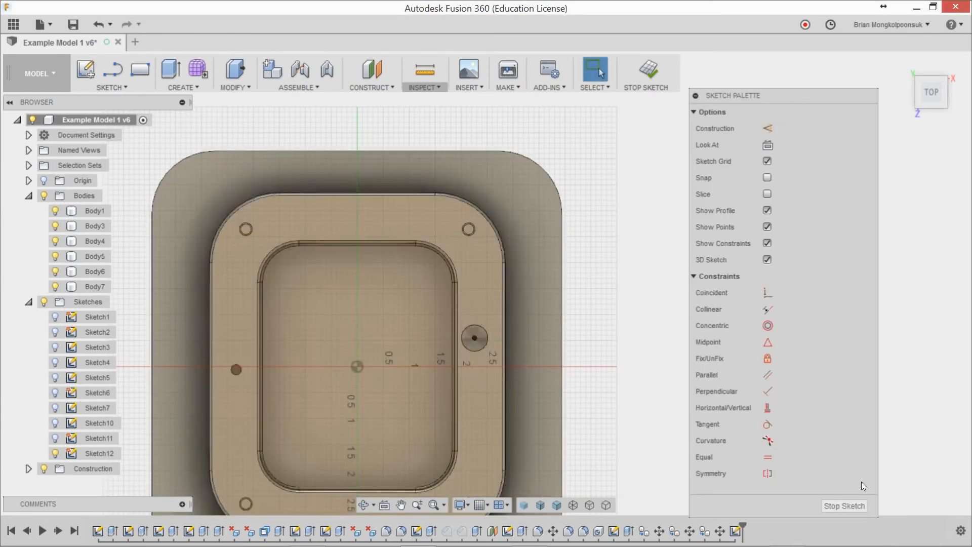
pyautogui.click(844, 506)
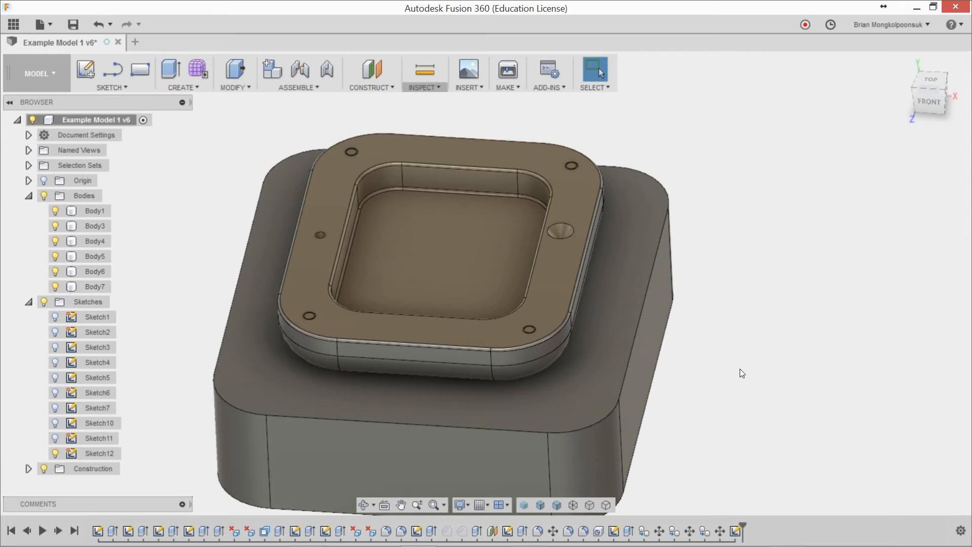
# Step: Examine the plug in the front-right corner hole and the nearby rounded rim edge up close, and return to the whole model
pyautogui.scroll(5, 720, 339)
pyautogui.scroll(-2, 631, 318)
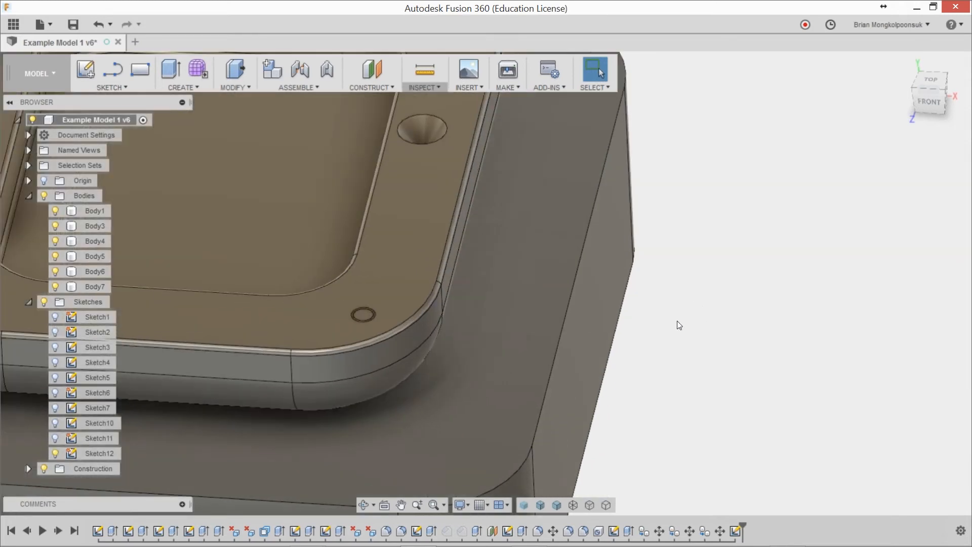
pyautogui.scroll(3, 678, 343)
pyautogui.scroll(2, 694, 347)
pyautogui.scroll(-2, 694, 347)
pyautogui.scroll(4, 693, 347)
pyautogui.moveTo(695, 347); pyautogui.dragTo(745, 344, button='middle')
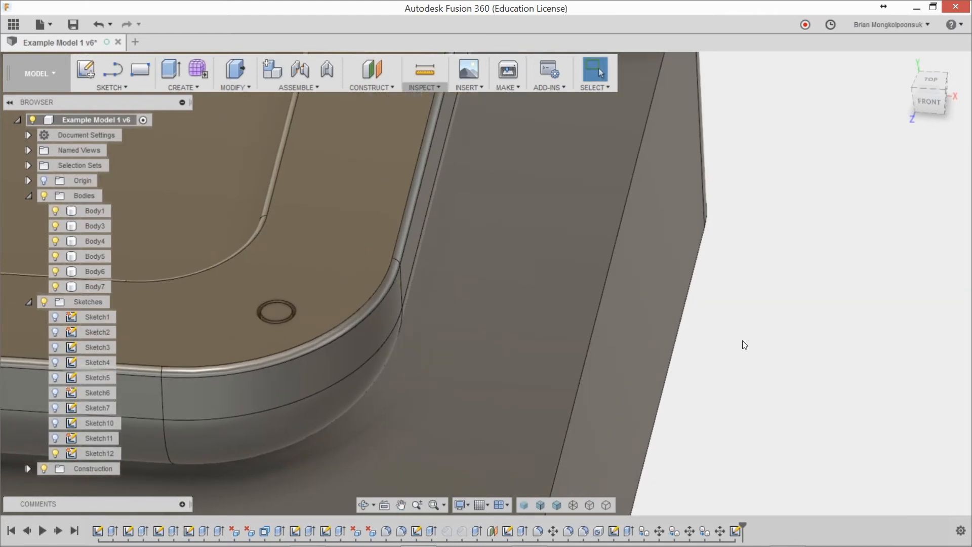
pyautogui.scroll(4, 306, 344)
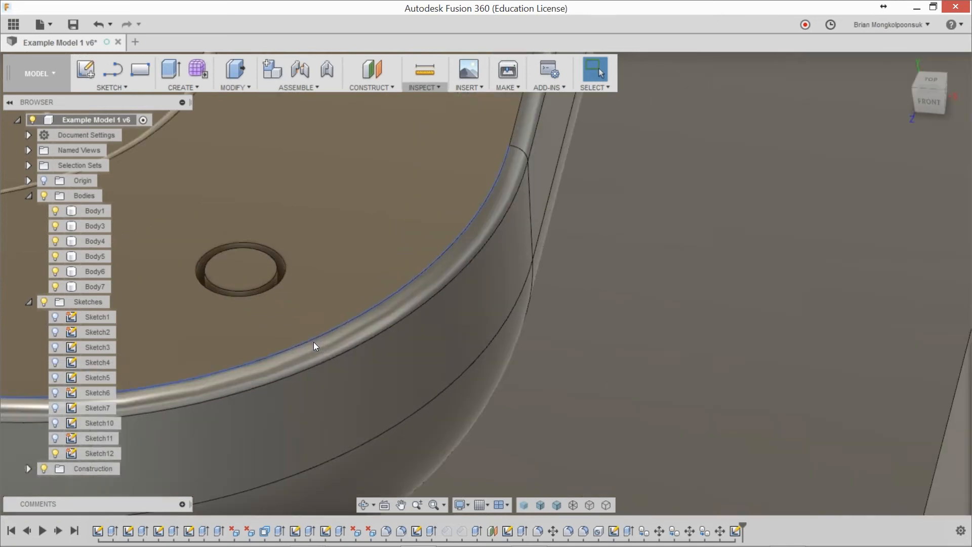
pyautogui.scroll(4, 314, 341)
pyautogui.moveTo(715, 386); pyautogui.dragTo(502, 330, button='middle')
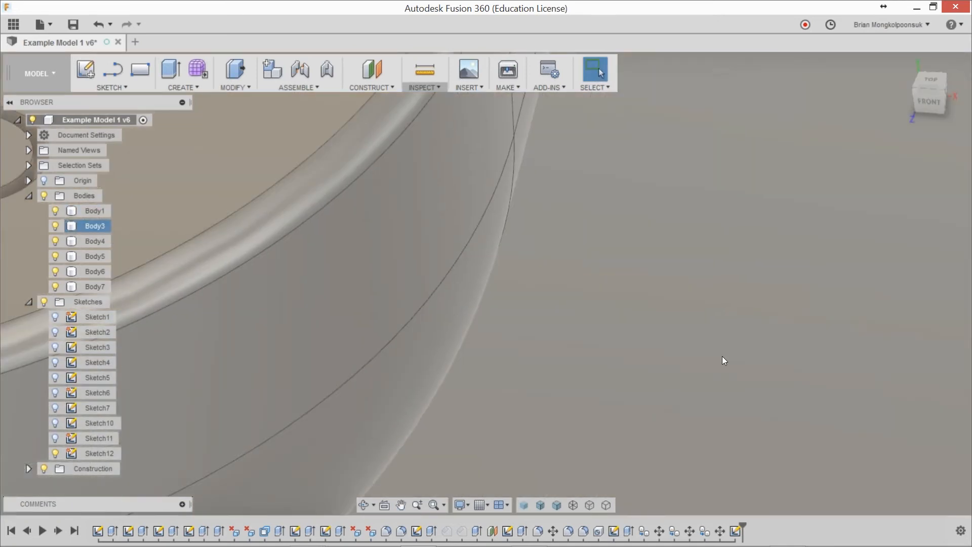
pyautogui.press('F6')
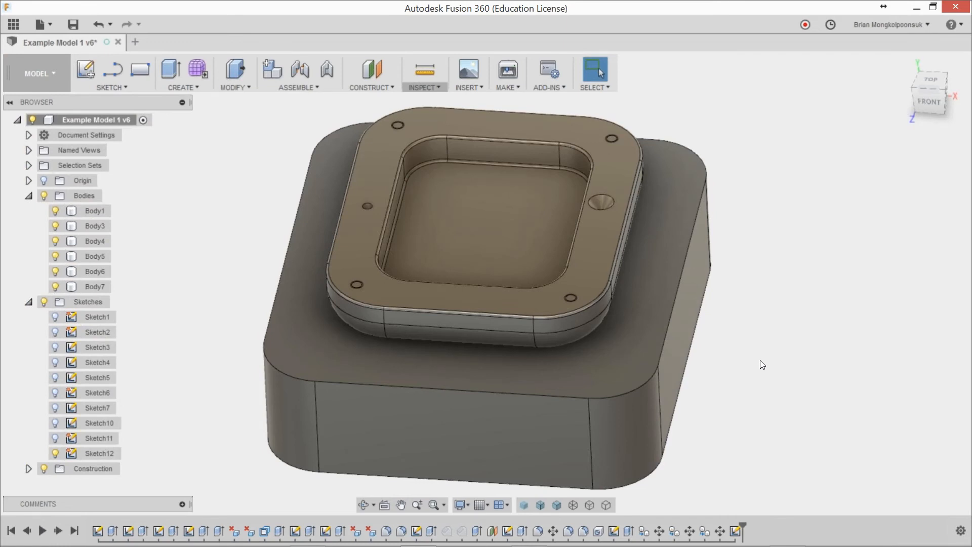
# Step: Sketch a small rectangle about 3 in wide on the front plane, well away from the model
pyautogui.scroll(-10, 760, 360)
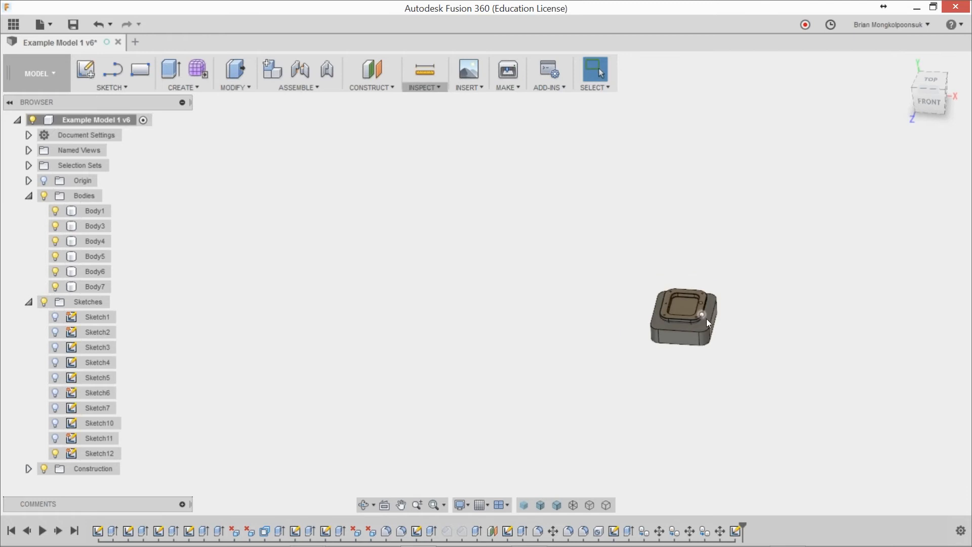
pyautogui.click(140, 69)
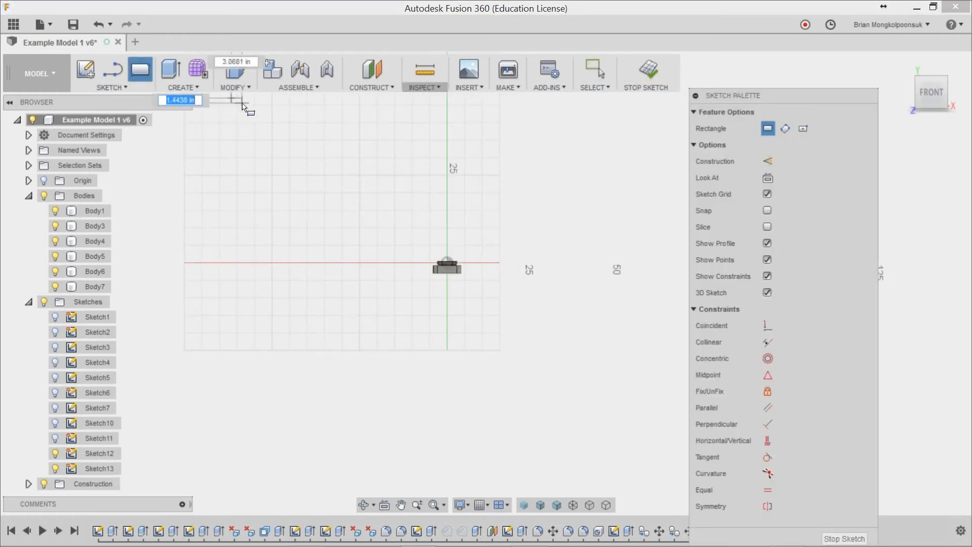
pyautogui.press('Escape')
pyautogui.scroll(5, 448, 276)
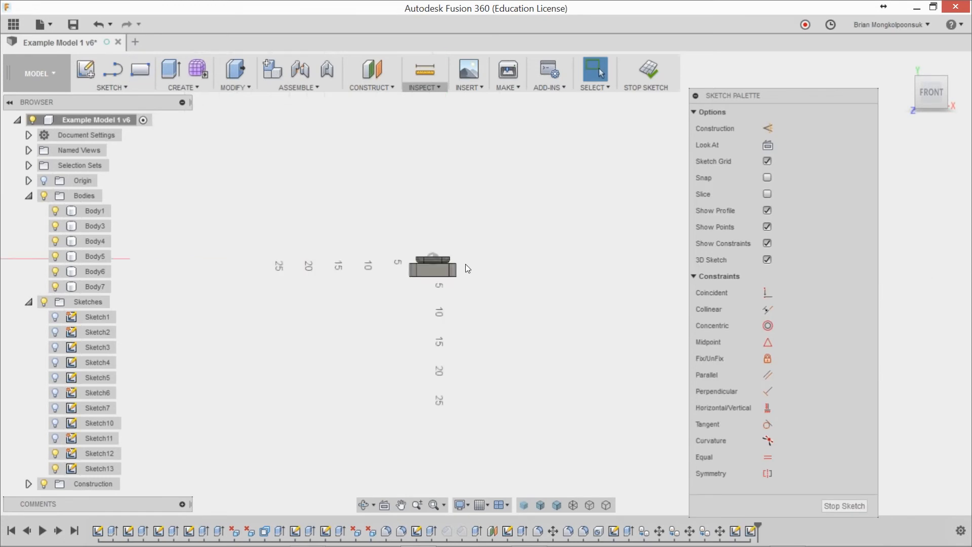
pyautogui.scroll(10, 447, 278)
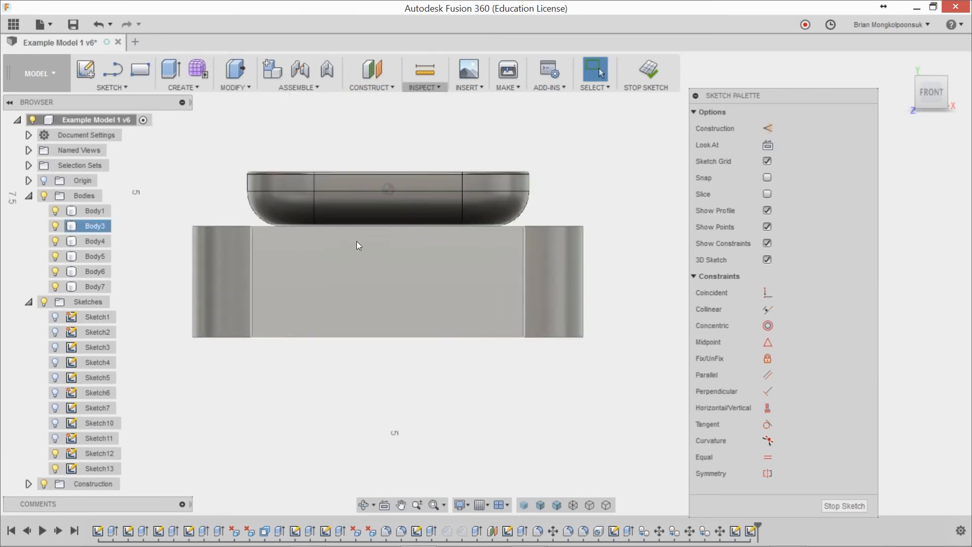
pyautogui.keyDown('shift'); pyautogui.moveTo(606, 238); pyautogui.dragTo(577, 286, button='middle'); pyautogui.keyUp('shift')
pyautogui.middleClick(600, 293)
pyautogui.middleClick(600, 293)
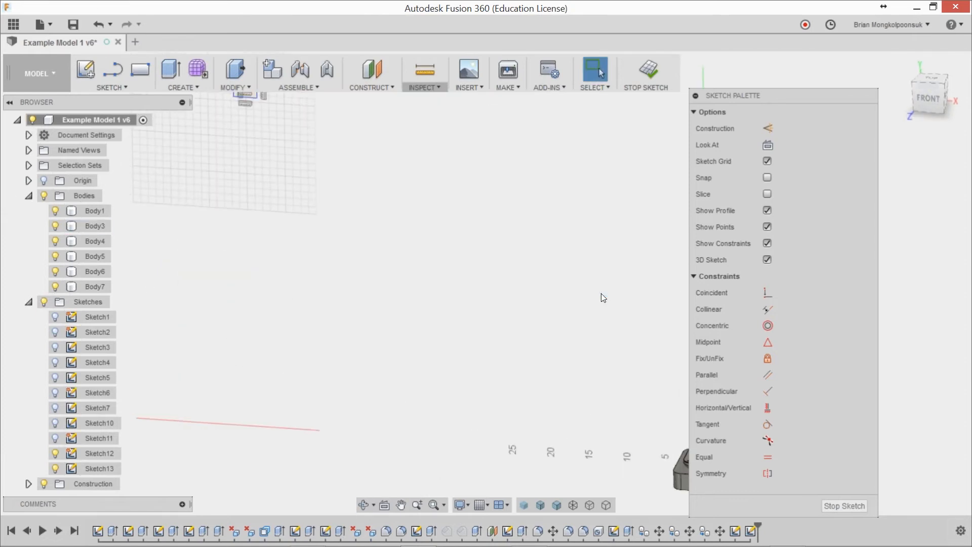
# Step: Toggle off the visibility of Sketch13 containing the stray rectangle, and finish the sketch
pyautogui.scroll(-3, 404, 271)
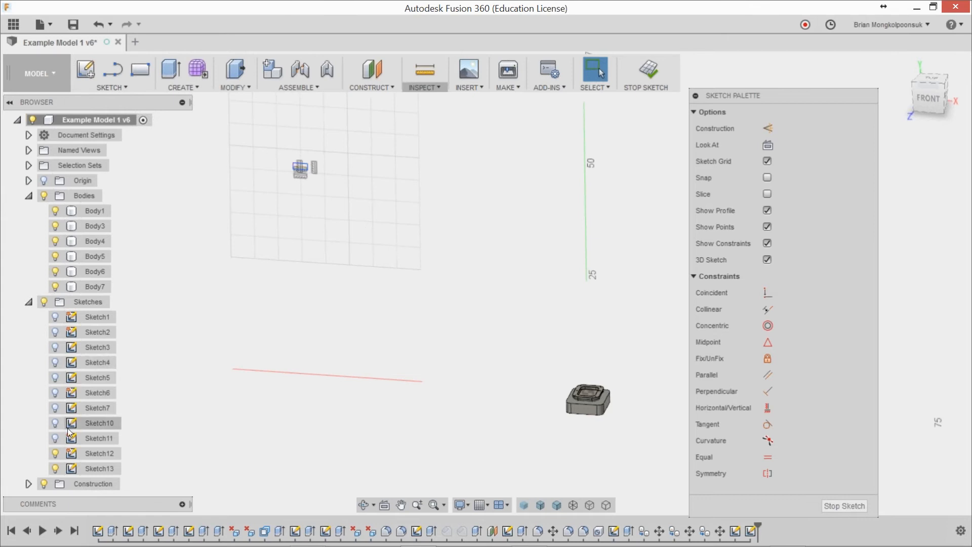
pyautogui.click(55, 469)
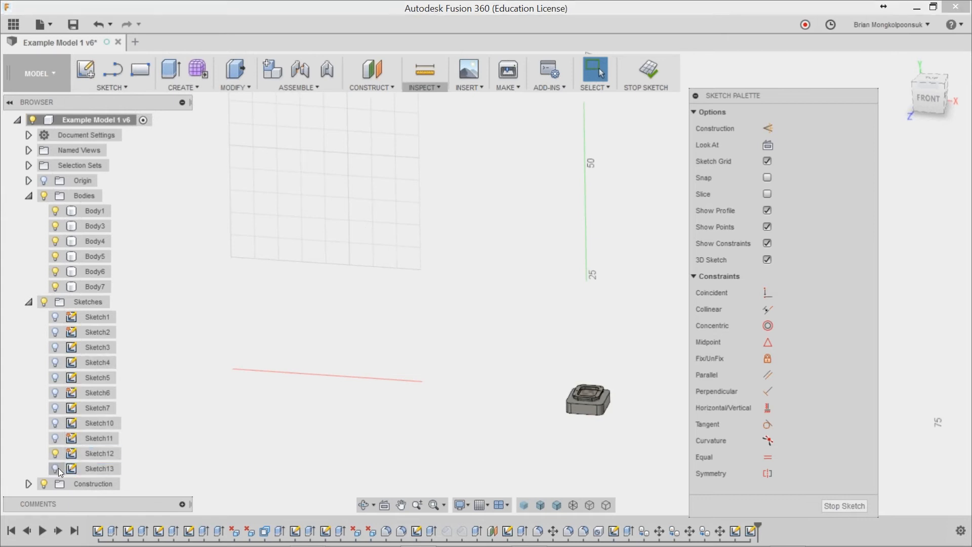
pyautogui.middleClick(351, 403)
pyautogui.middleClick(352, 402)
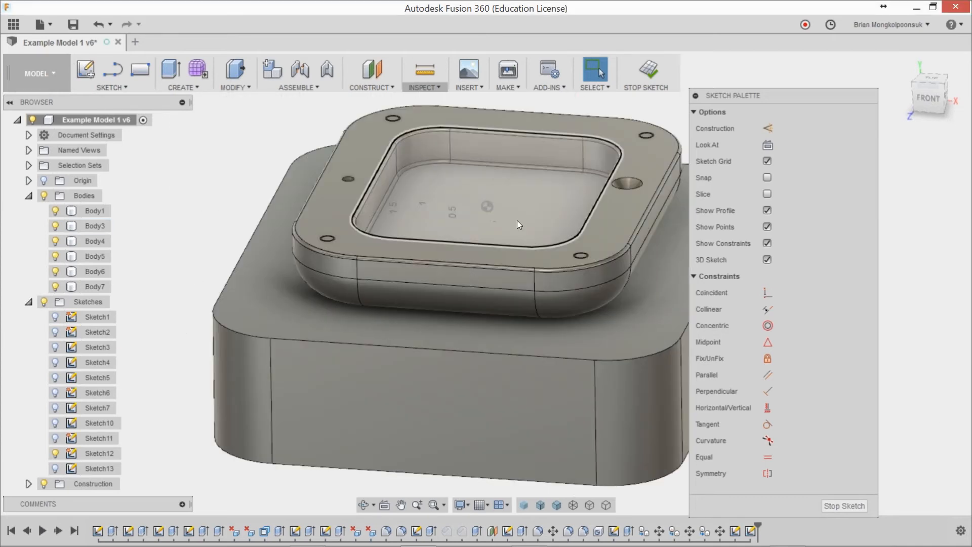
pyautogui.click(845, 506)
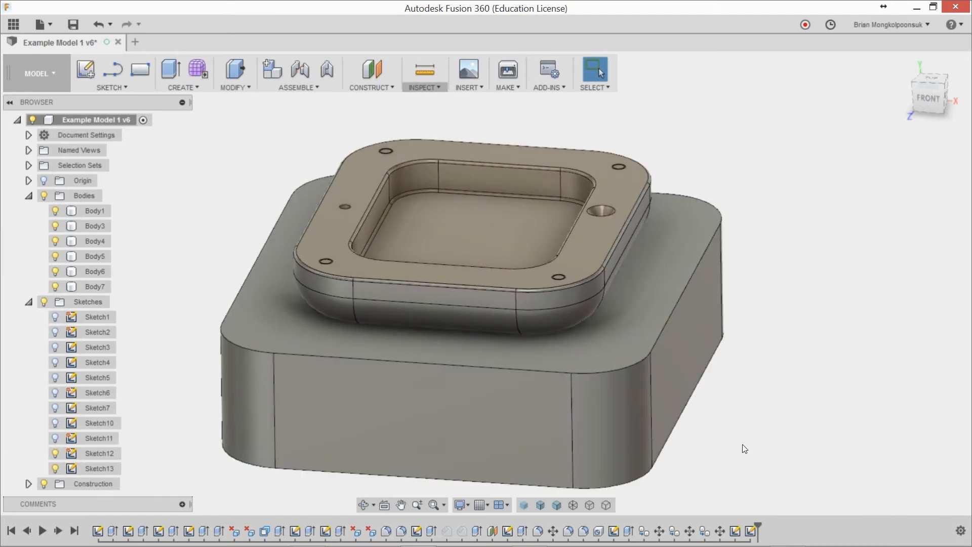
pyautogui.scroll(-6, 742, 444)
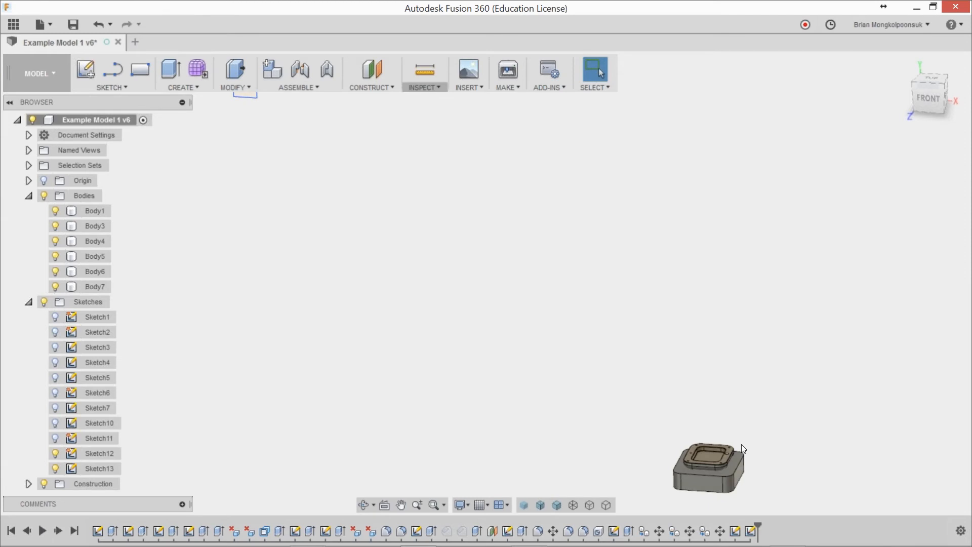
pyautogui.scroll(8, 751, 490)
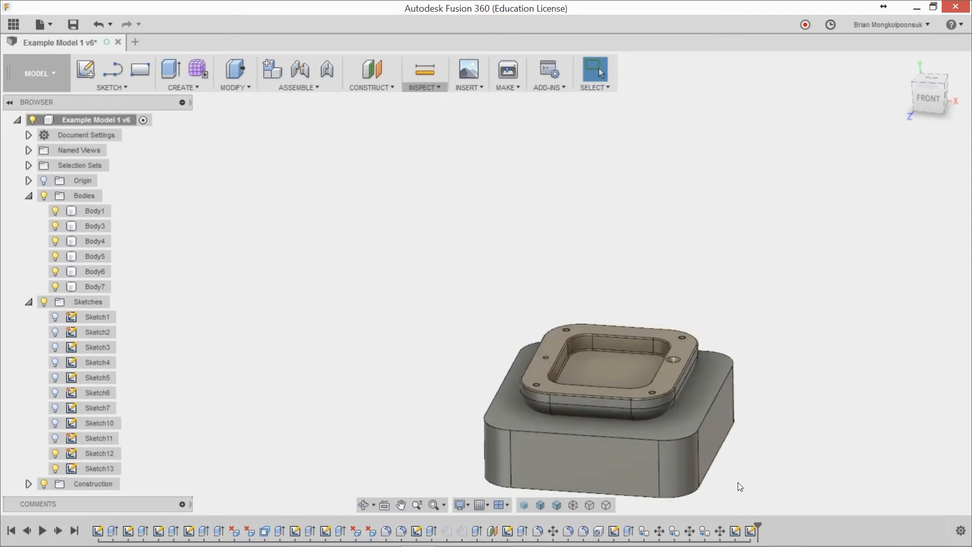
pyautogui.moveTo(736, 478); pyautogui.dragTo(721, 445, button='middle')
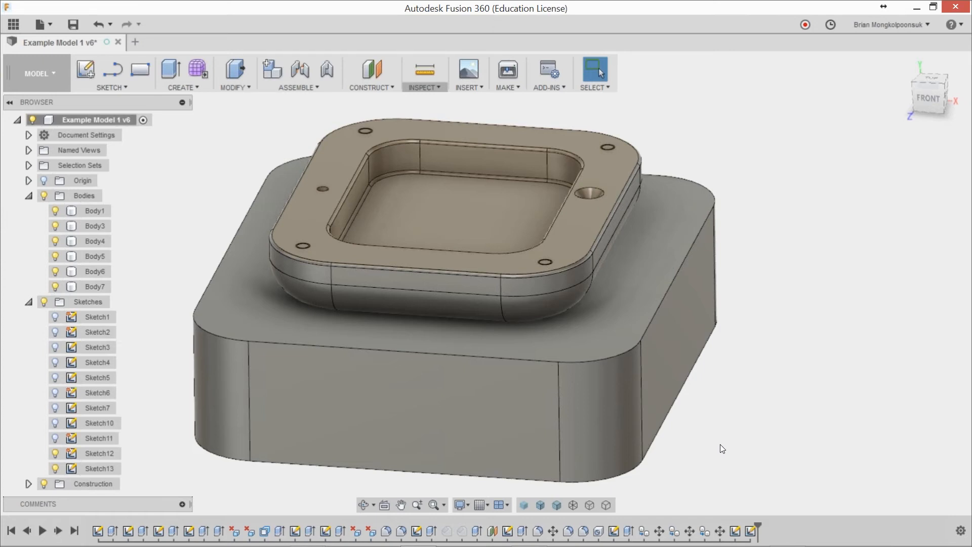
pyautogui.scroll(-10, 719, 448)
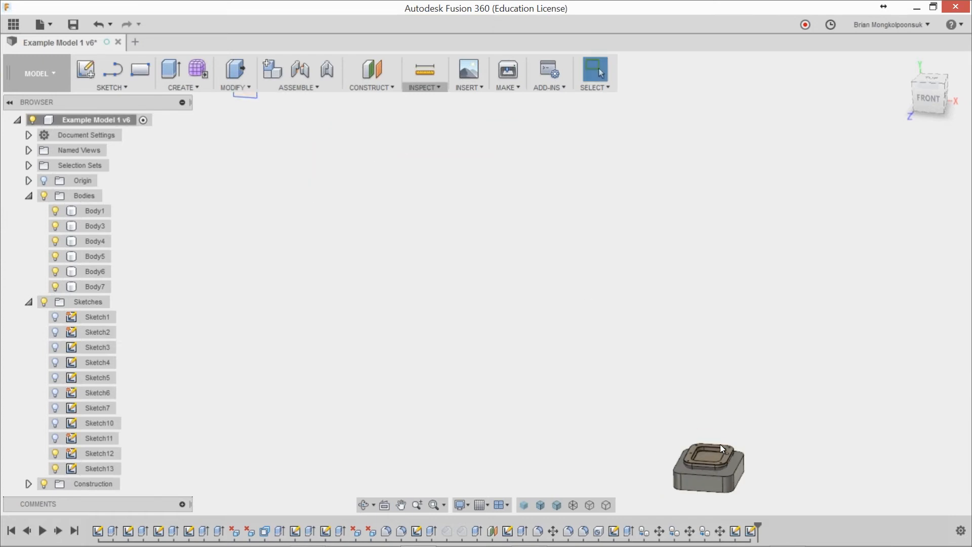
pyautogui.scroll(6, 749, 493)
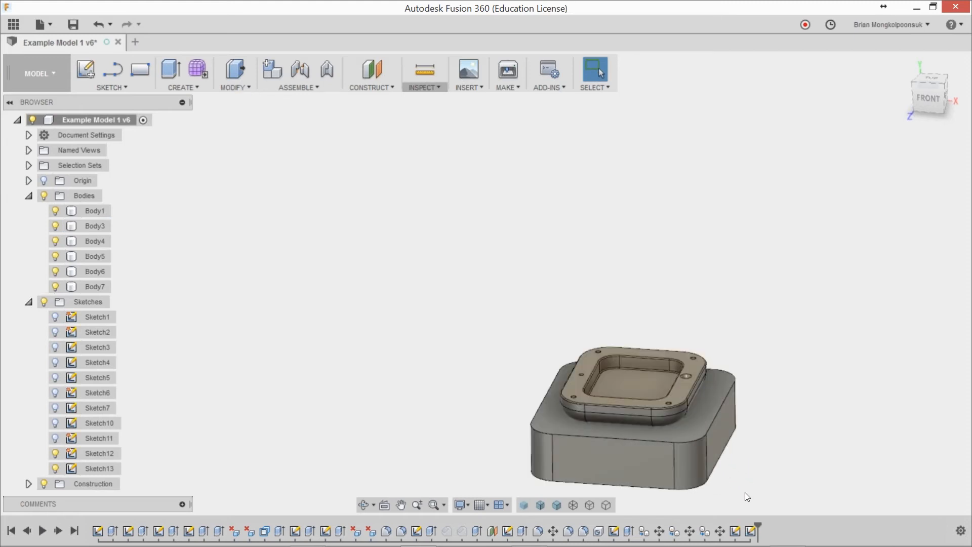
pyautogui.scroll(8, 745, 496)
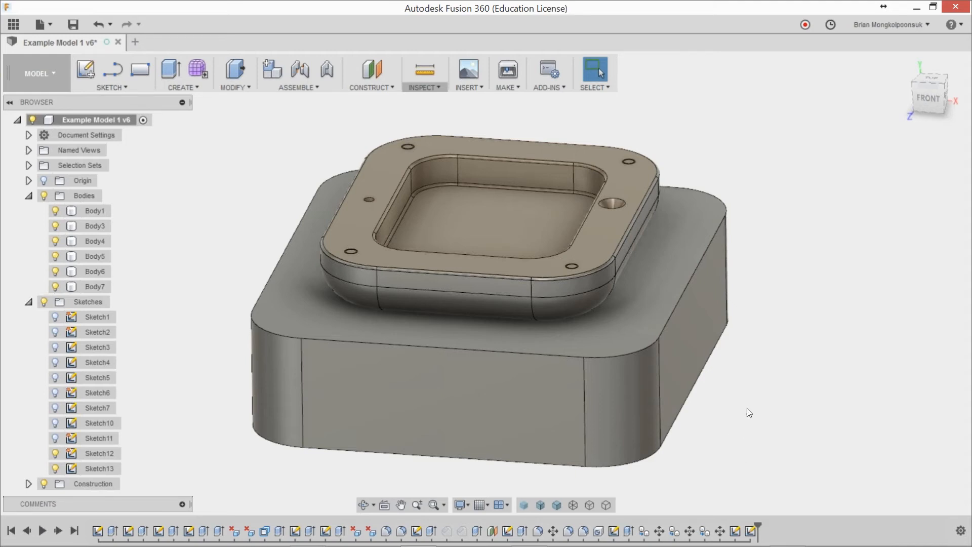
# Step: Start a fillet on the lower block's top outer edge chain and cancel it without applying a radius
pyautogui.press('l')
pyautogui.press('Escape')
pyautogui.press('f')
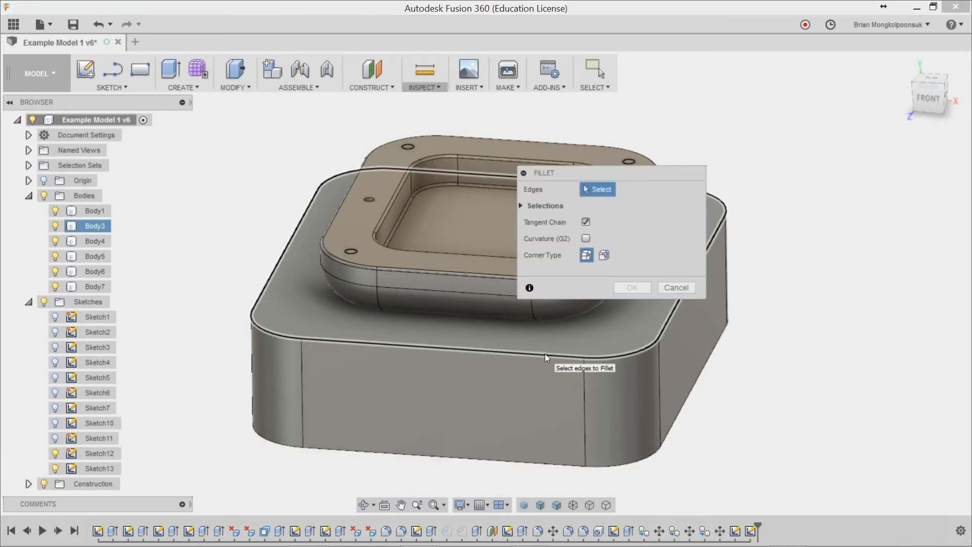
pyautogui.click(545, 354)
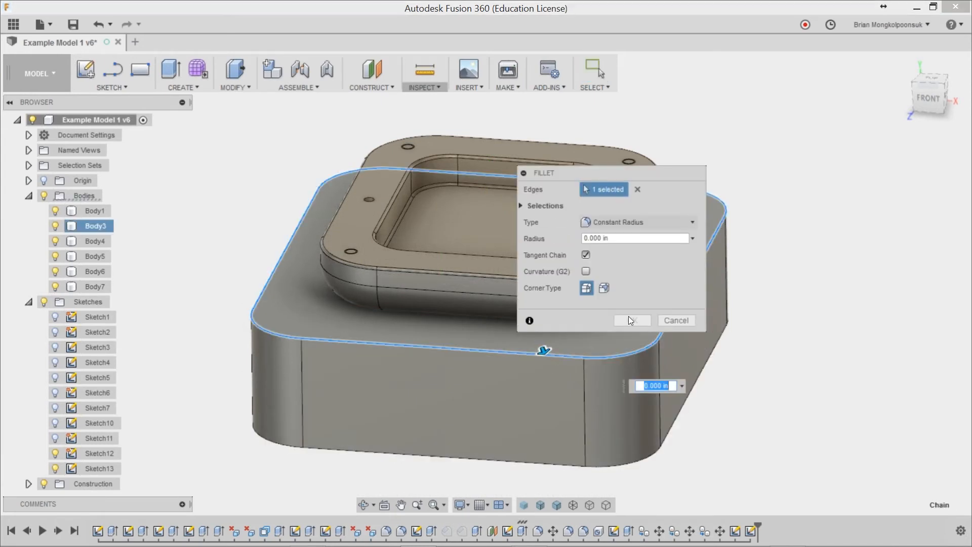
pyautogui.click(666, 320)
pyautogui.press('f')
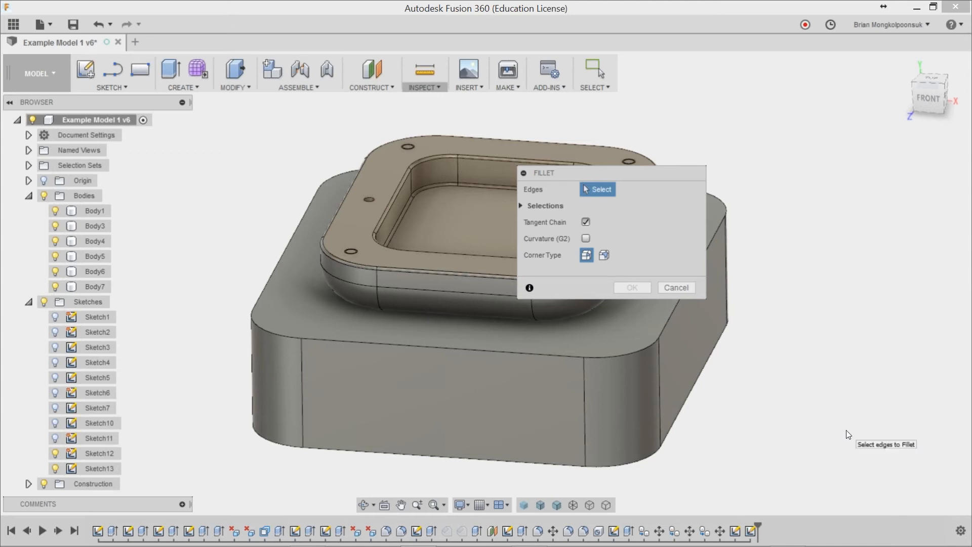
pyautogui.press('Escape')
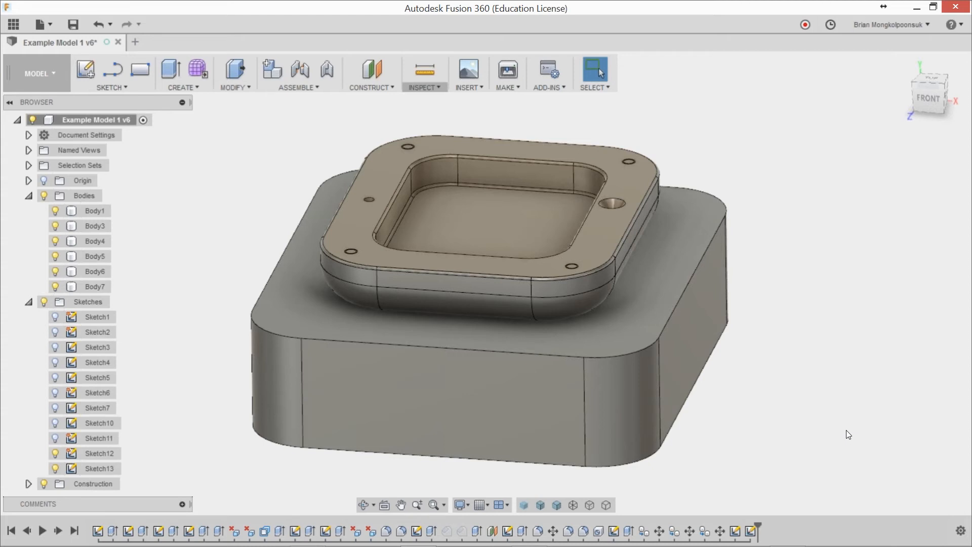
pyautogui.scroll(-2, 631, 383)
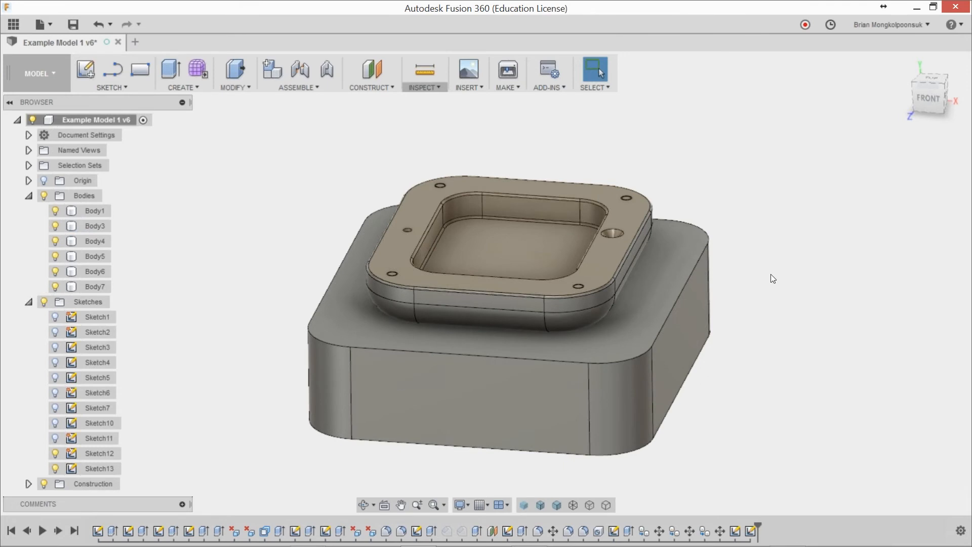
pyautogui.rightClick(771, 275)
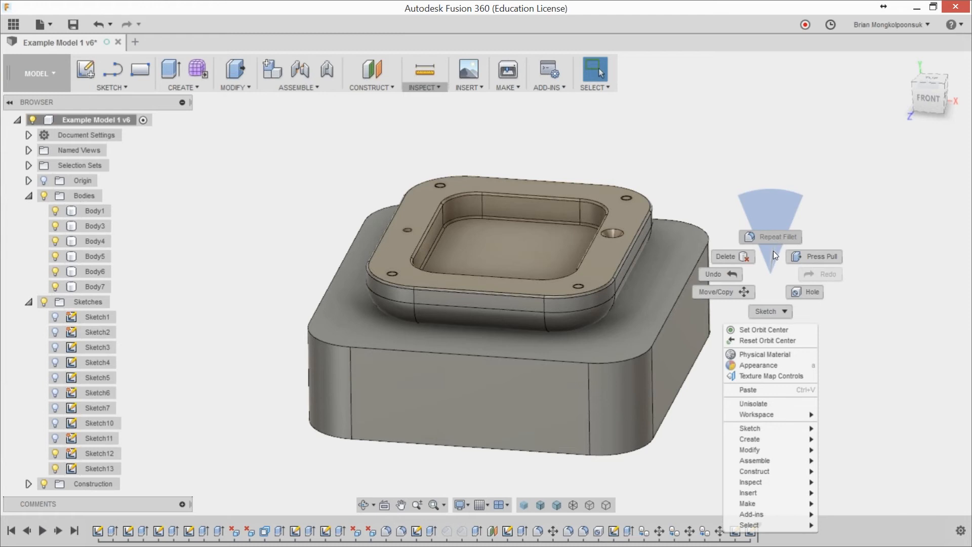
pyautogui.click(772, 267)
pyautogui.scroll(-3, 576, 376)
pyautogui.scroll(4, 703, 325)
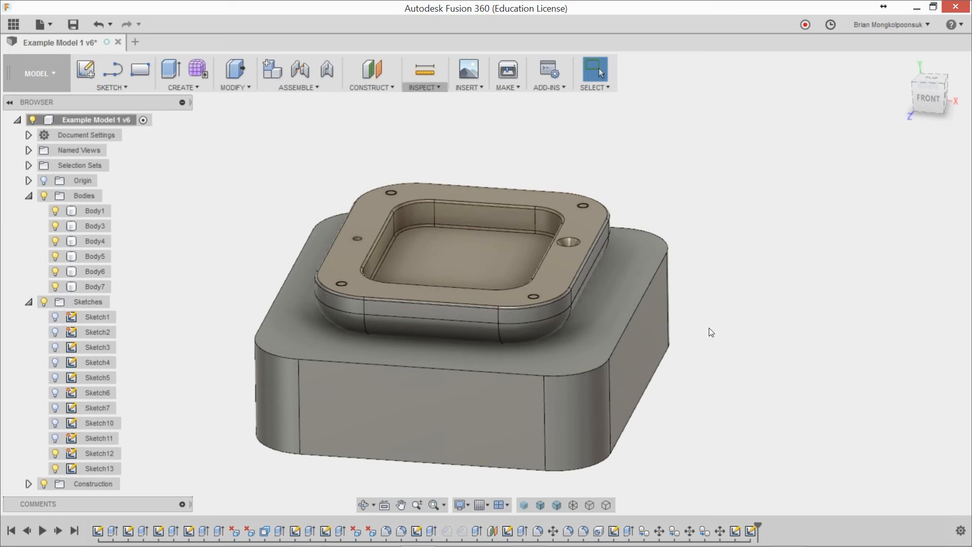
pyautogui.click(134, 89)
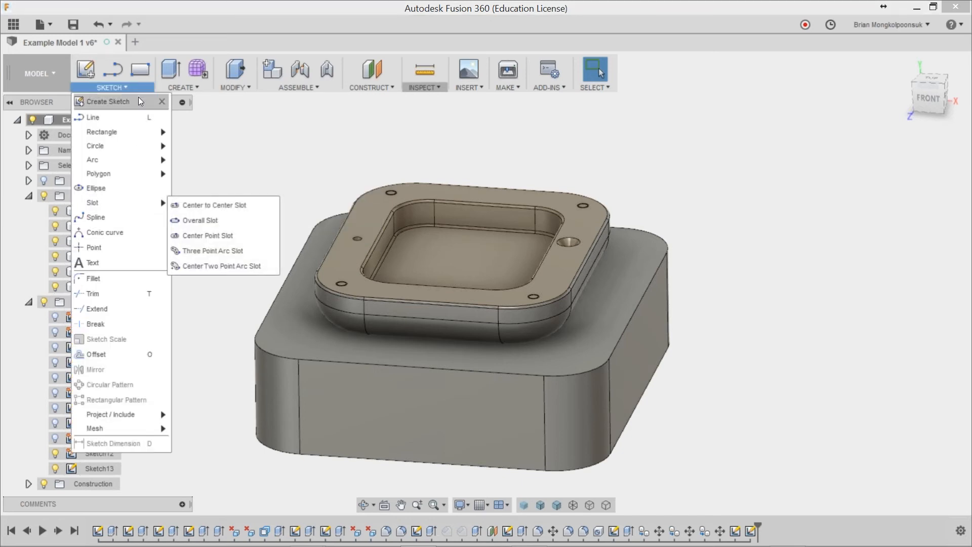
pyautogui.click(134, 89)
pyautogui.rightClick(771, 317)
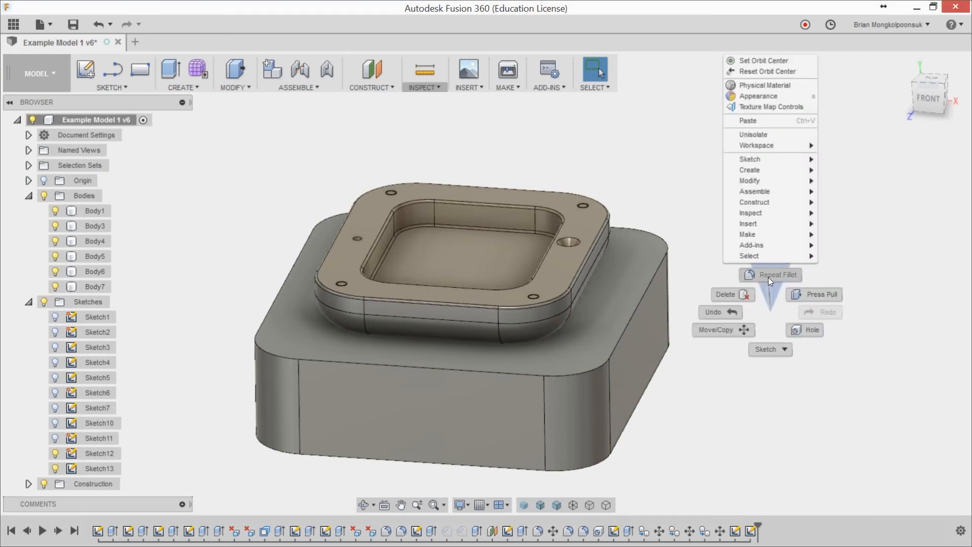
pyautogui.click(773, 306)
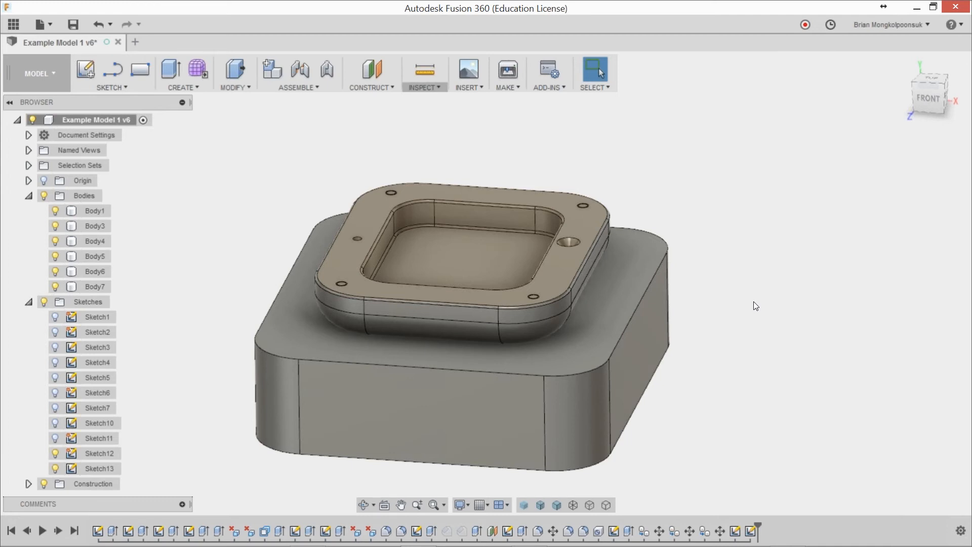
# Step: Show the project's data files, switch their display from grid to list view, and hide the data again
pyautogui.click(11, 24)
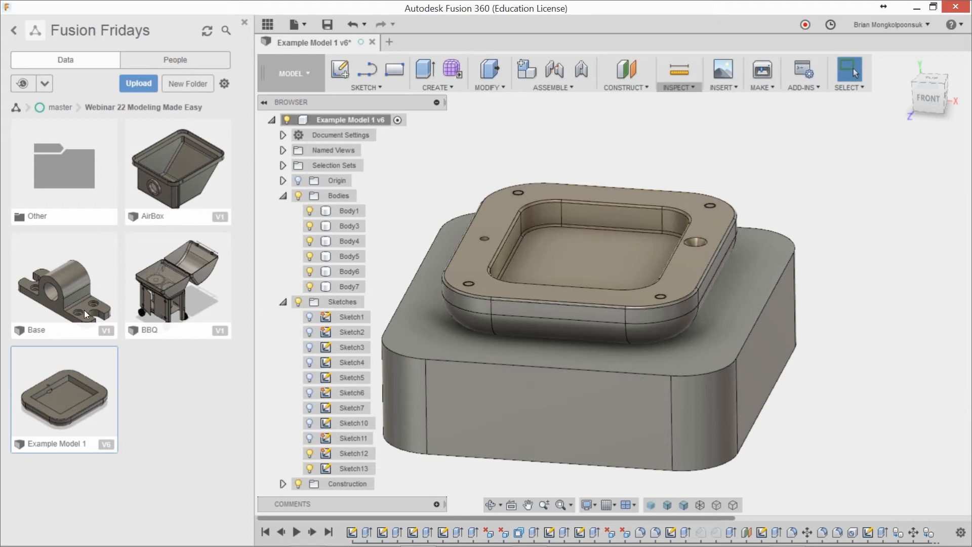
pyautogui.click(225, 84)
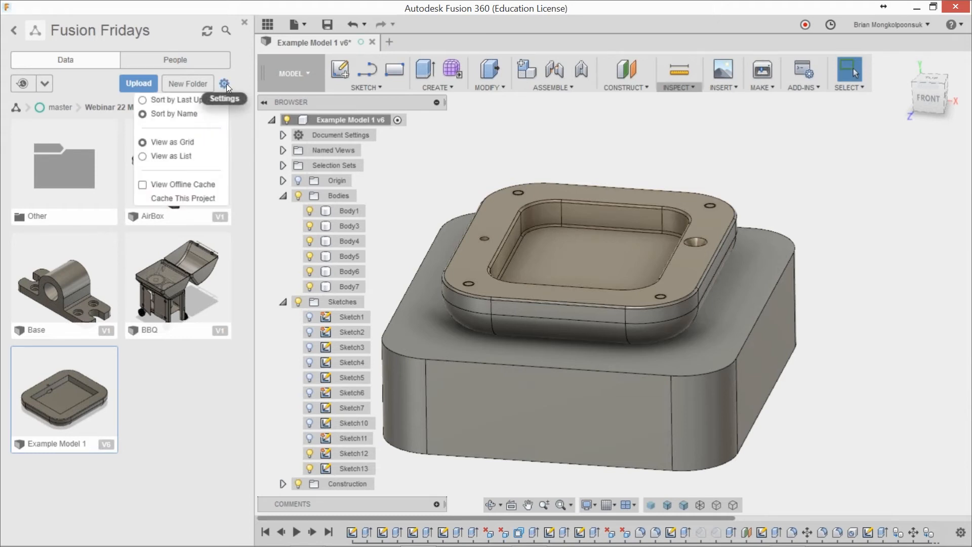
pyautogui.click(161, 156)
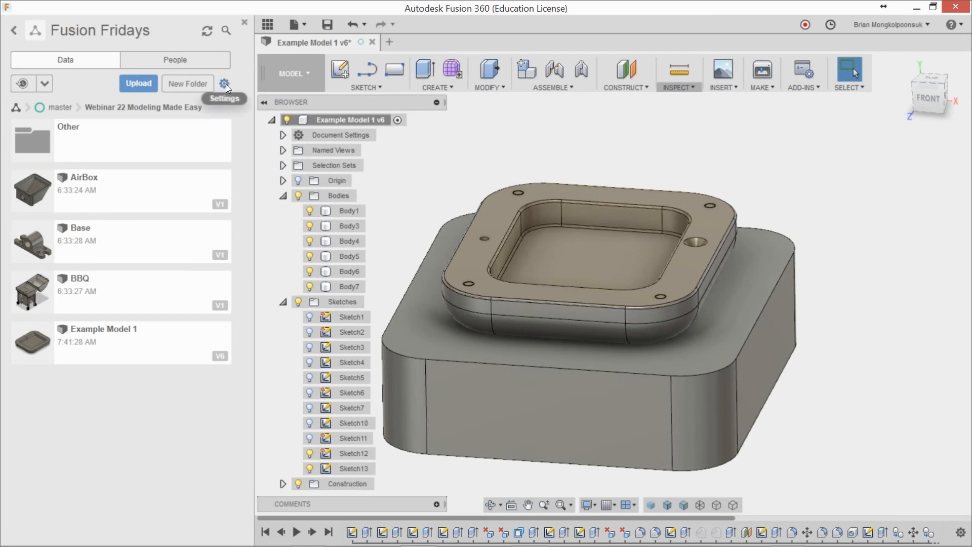
pyautogui.click(245, 23)
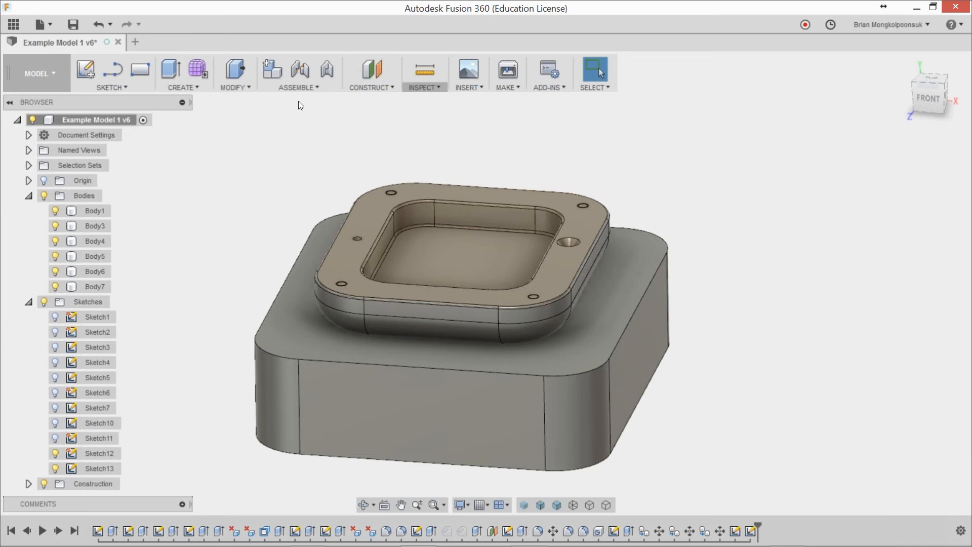
# Step: Create a new design and sketch a rectangle 2 in wide and 1.5 in high from the origin on the front plane
pyautogui.click(135, 42)
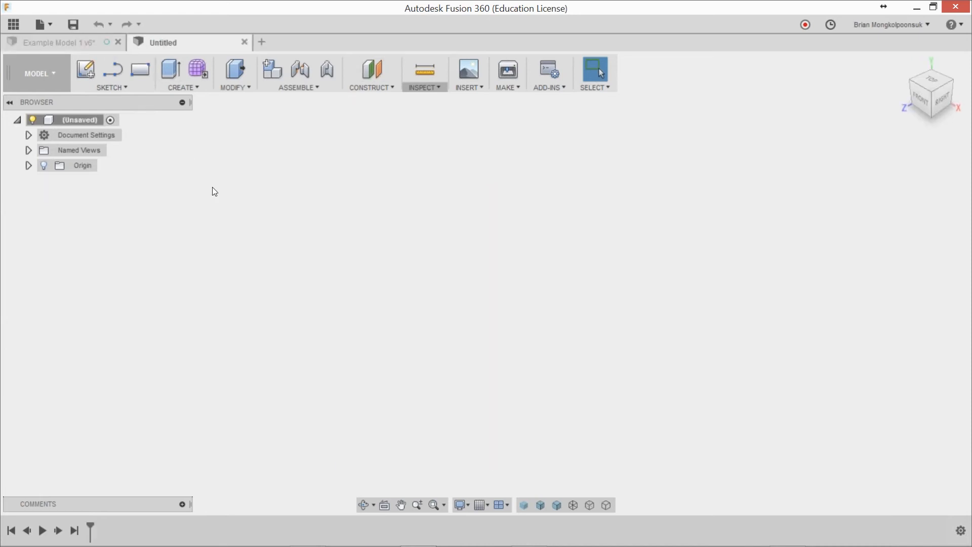
pyautogui.click(141, 75)
pyautogui.click(515, 281)
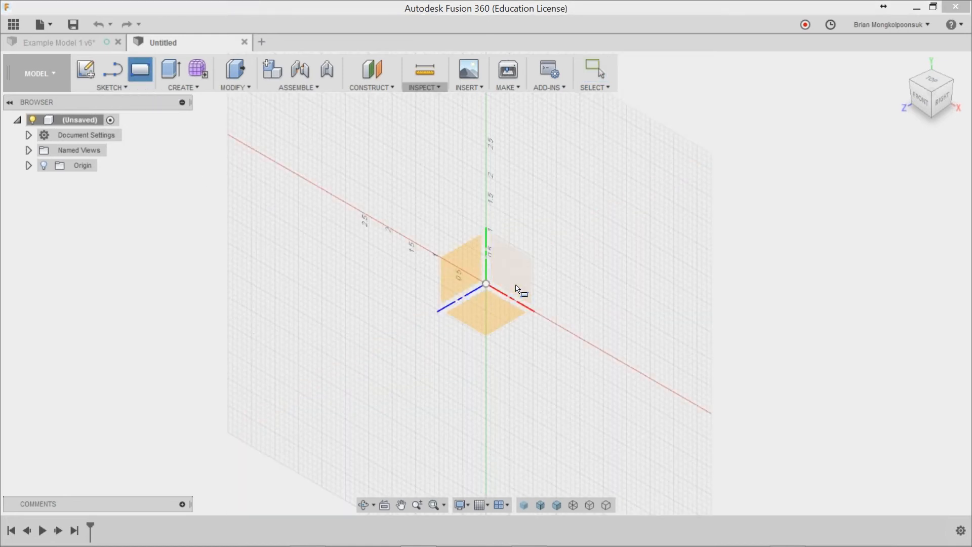
pyautogui.click(445, 309)
pyautogui.write('1.5')
pyautogui.press('Tab')
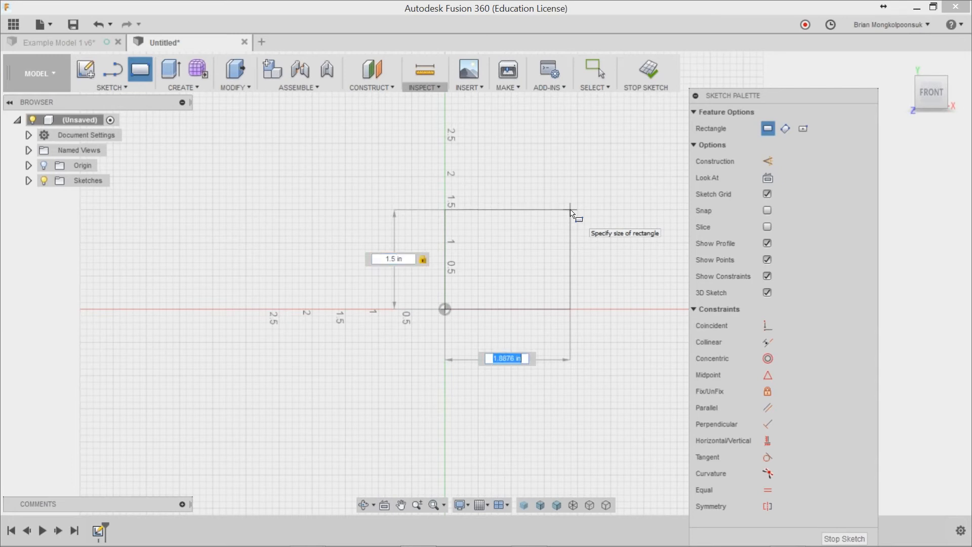
pyautogui.write('2')
pyautogui.press('Return')
pyautogui.press('Escape')
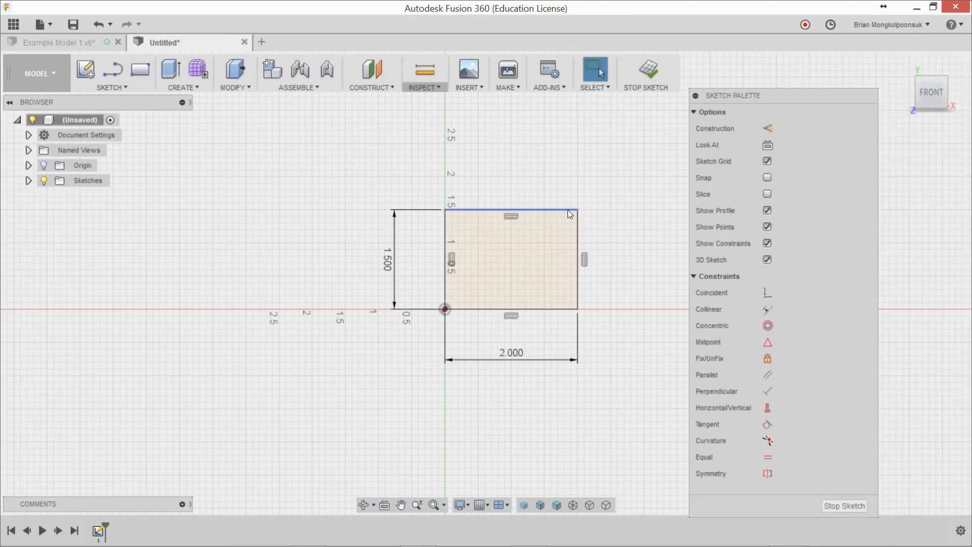
# Step: Extrude the rectangle profile 2 in toward the front as a new body
pyautogui.press('e')
pyautogui.click(512, 253)
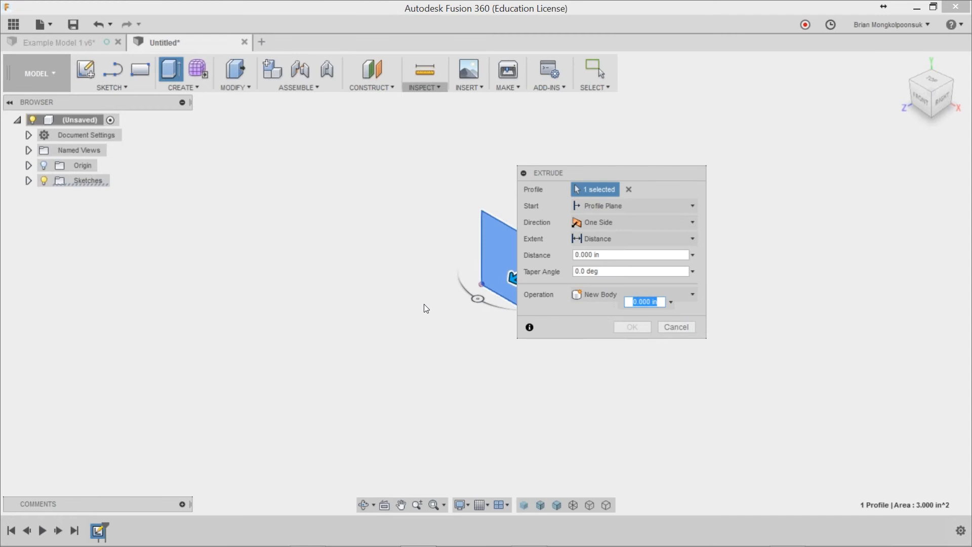
pyautogui.moveTo(493, 276); pyautogui.dragTo(412, 296)
pyautogui.write('2')
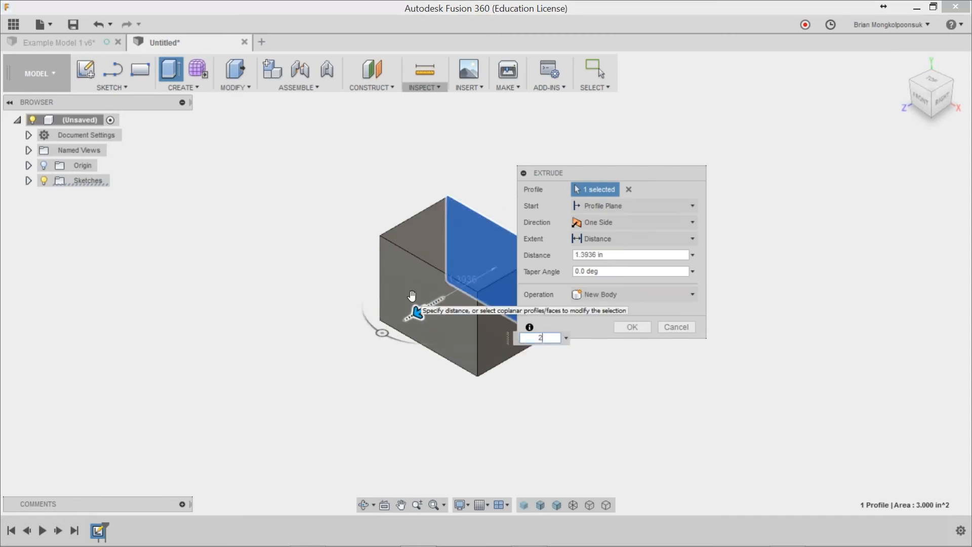
pyautogui.press('Return')
# Step: Fillet the box's edge between its top and right faces with a radius of about 0.52 in
pyautogui.press('f')
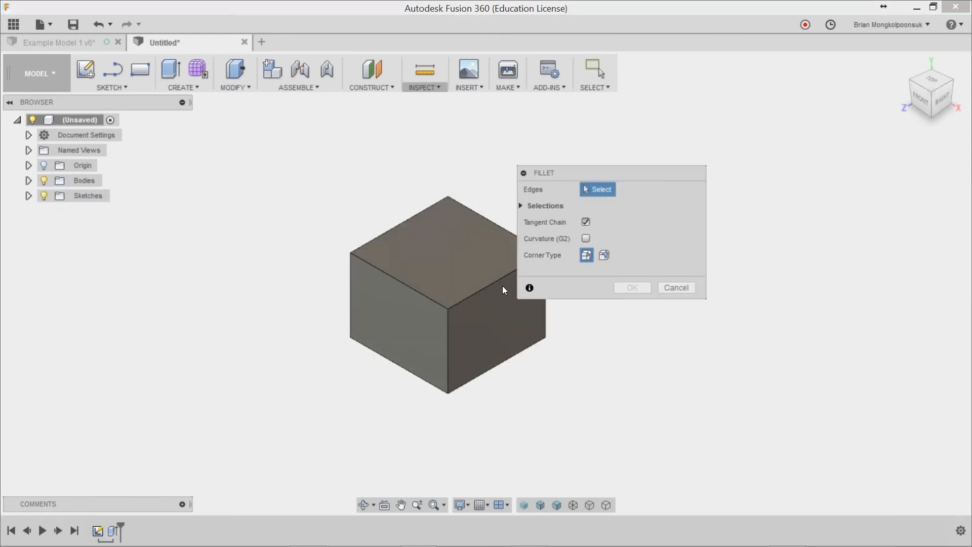
pyautogui.click(502, 281)
pyautogui.moveTo(499, 277); pyautogui.dragTo(496, 282)
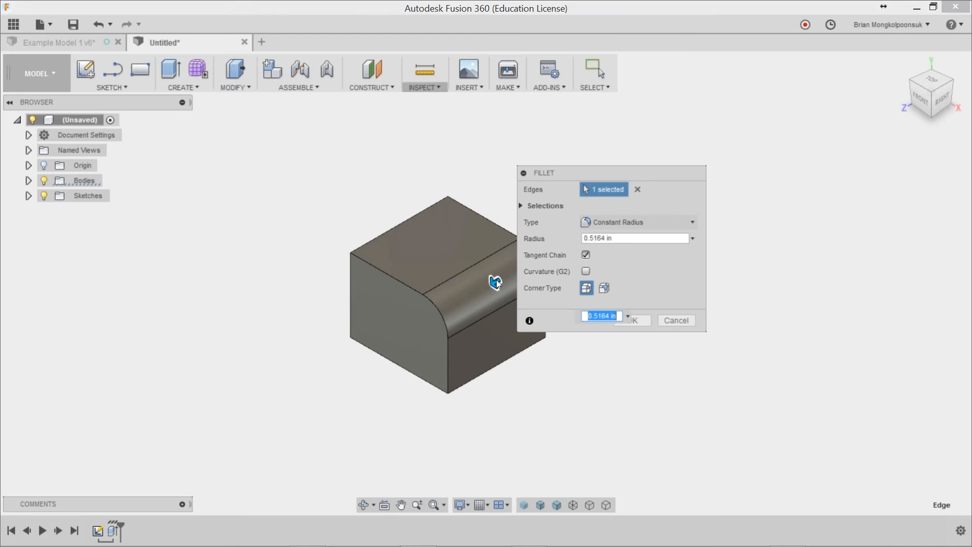
pyautogui.click(632, 324)
pyautogui.scroll(-1, 634, 325)
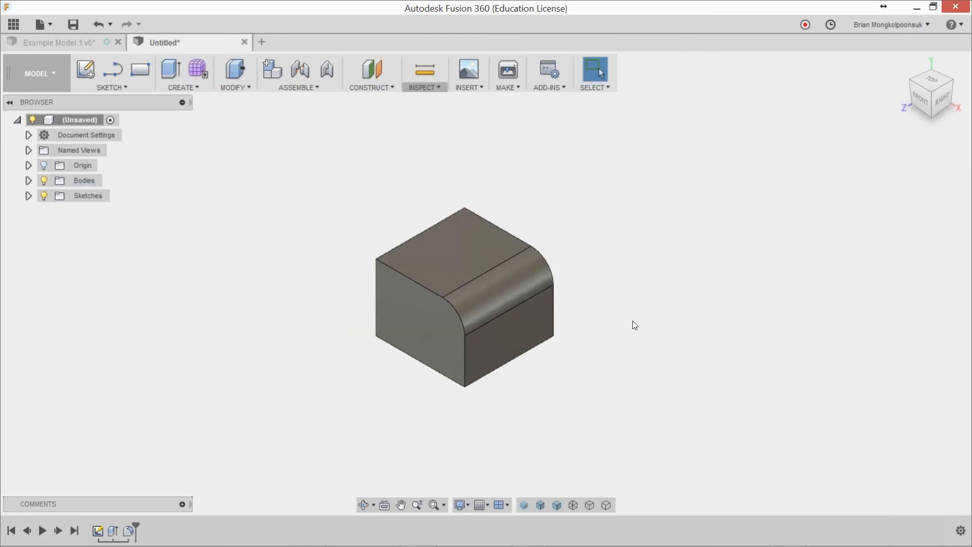
pyautogui.scroll(2, 598, 272)
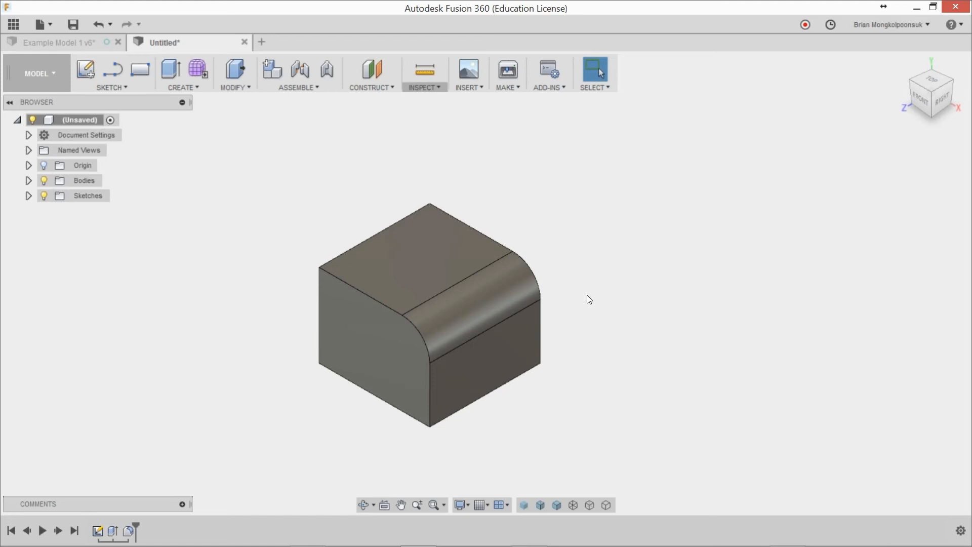
# Step: Add a user parameter named a with unit in and expression 2
pyautogui.click(190, 90)
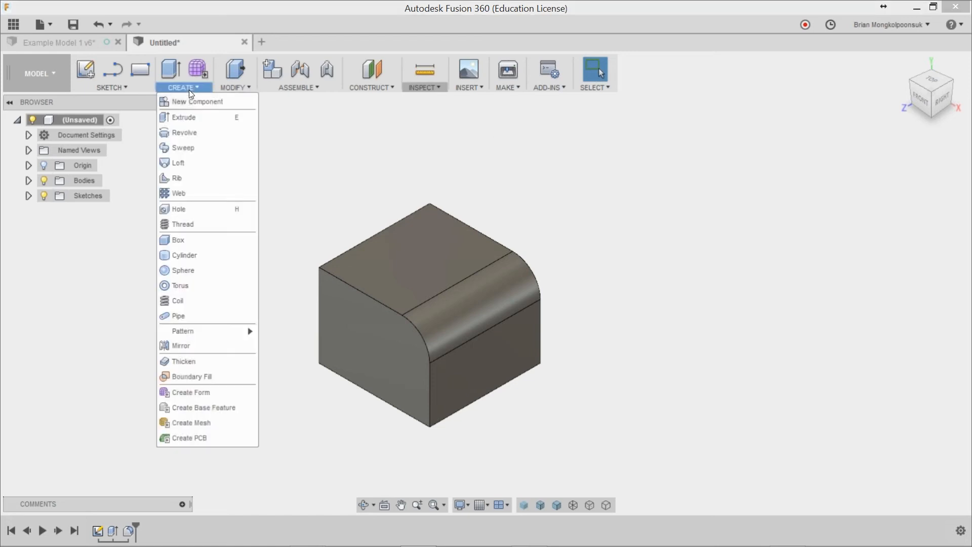
pyautogui.click(234, 87)
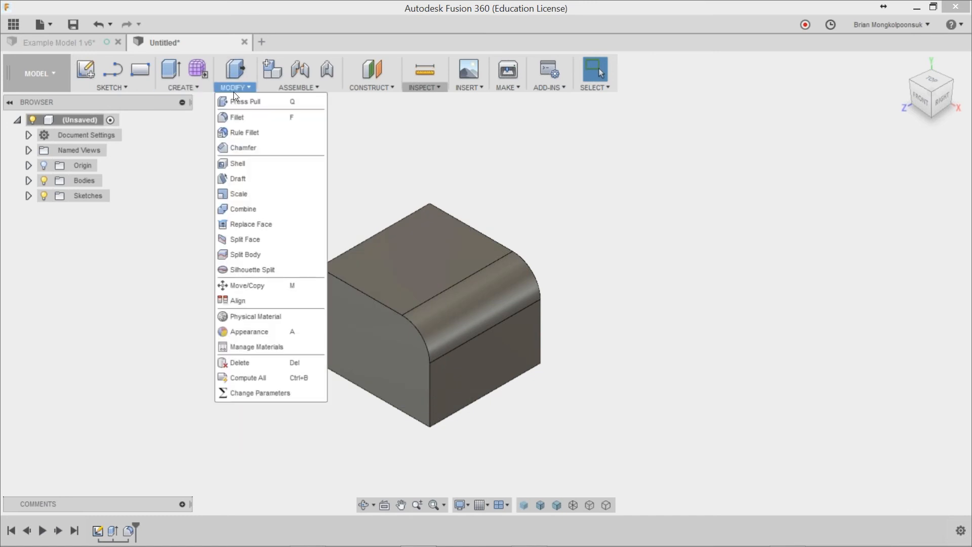
pyautogui.click(269, 394)
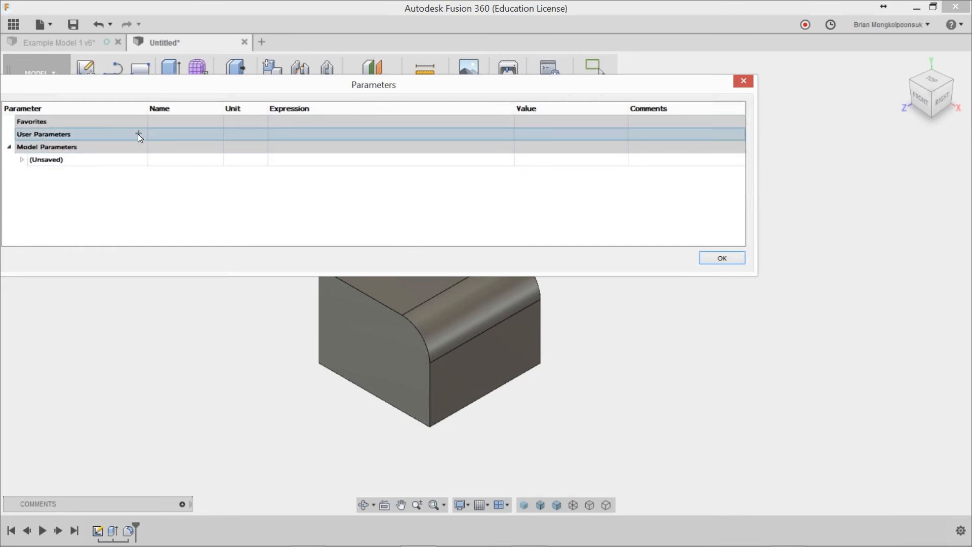
pyautogui.click(137, 134)
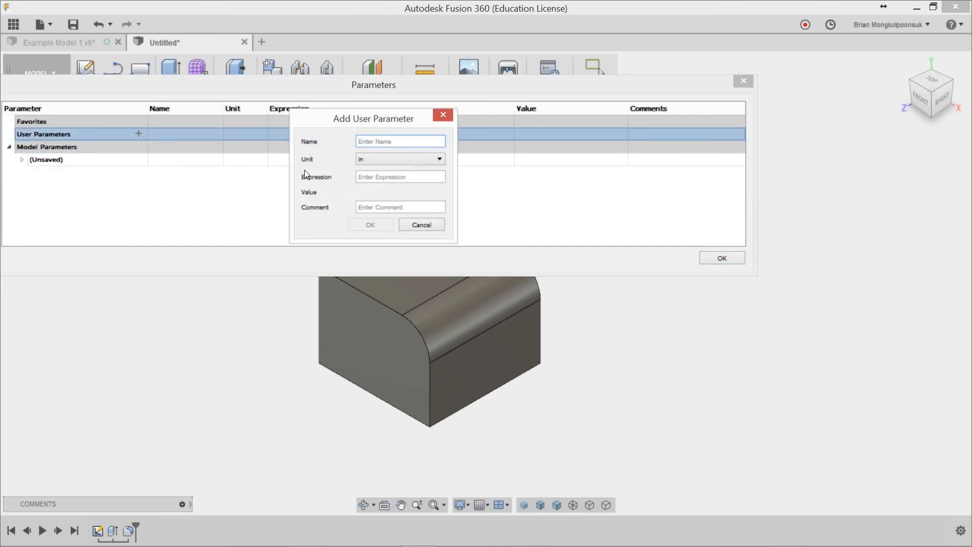
pyautogui.write('a')
pyautogui.click(378, 180)
pyautogui.write('2')
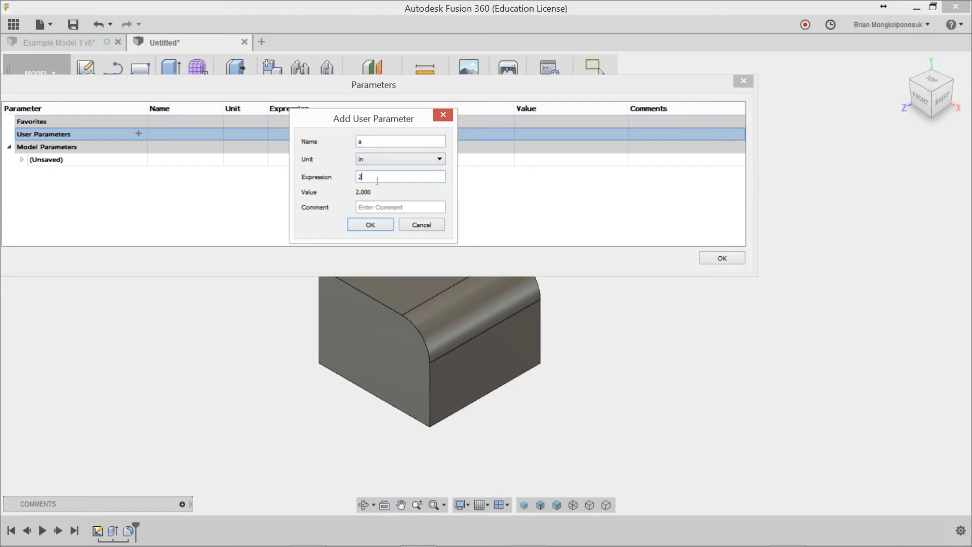
pyautogui.press('Return')
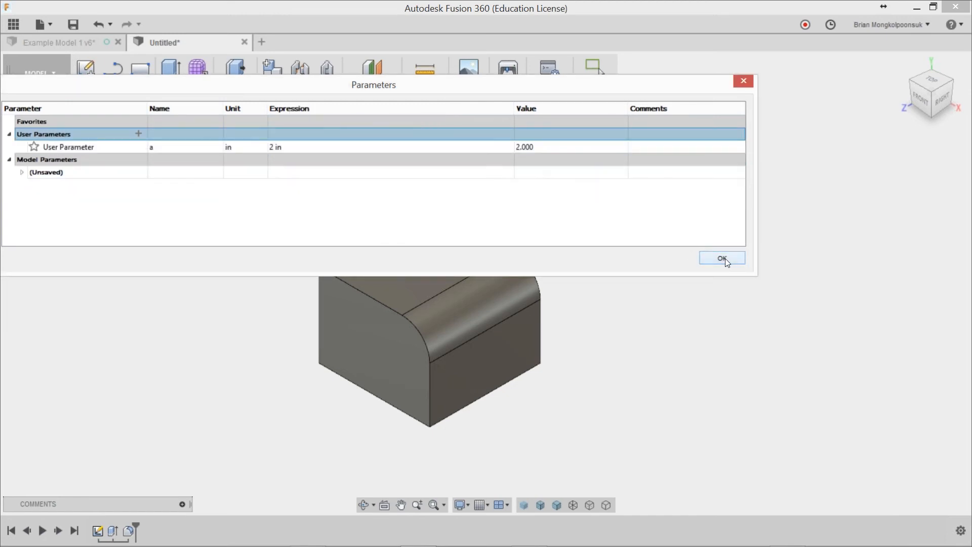
pyautogui.click(725, 258)
# Step: Edit the box's base sketch, link the rectangle's width dimension to parameter a, and finish the sketch
pyautogui.click(101, 530)
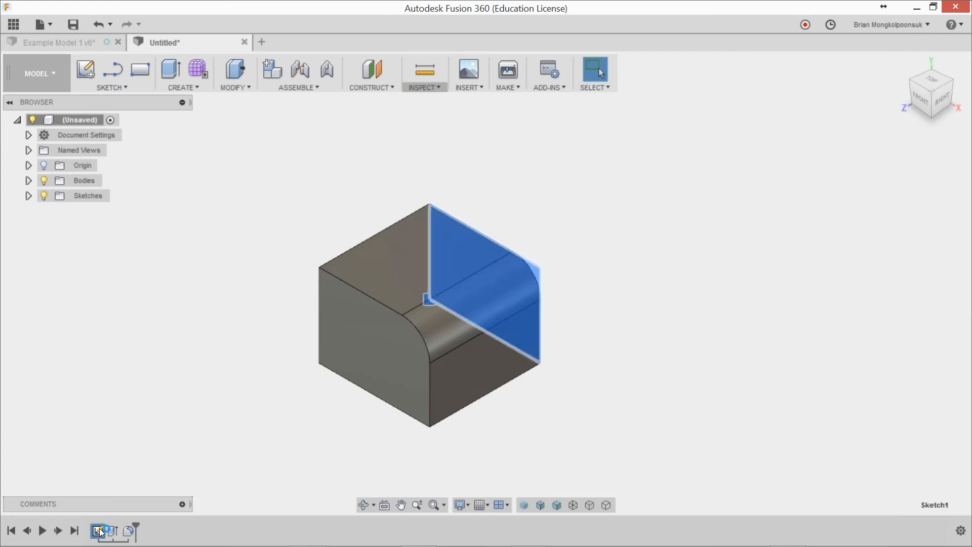
pyautogui.doubleClick(100, 530)
pyautogui.doubleClick(535, 356)
pyautogui.write('a')
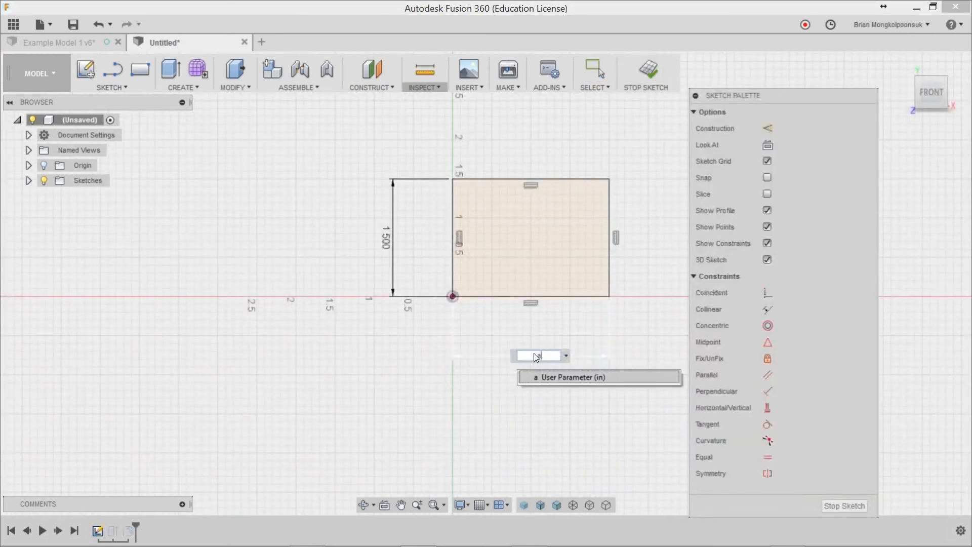
pyautogui.press('Return')
pyautogui.press('Return')
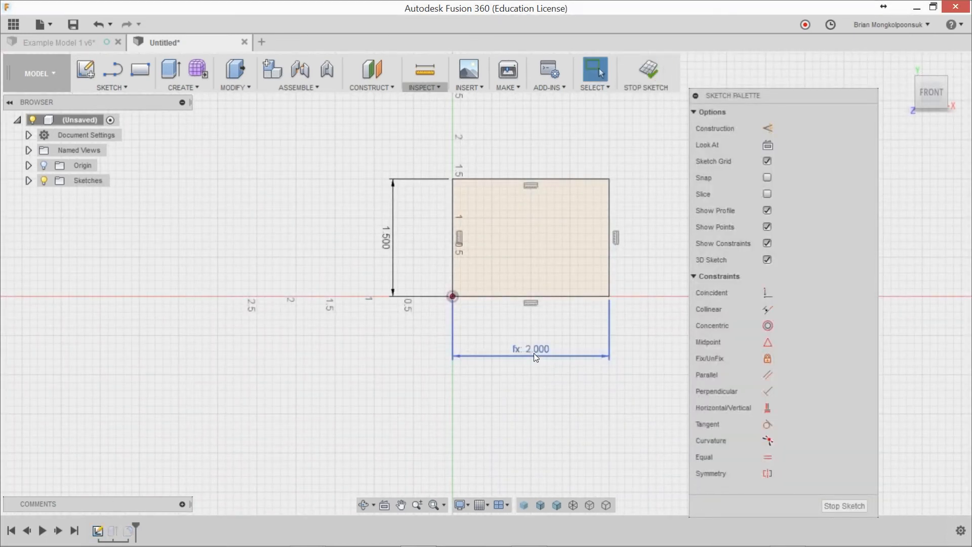
pyautogui.click(849, 505)
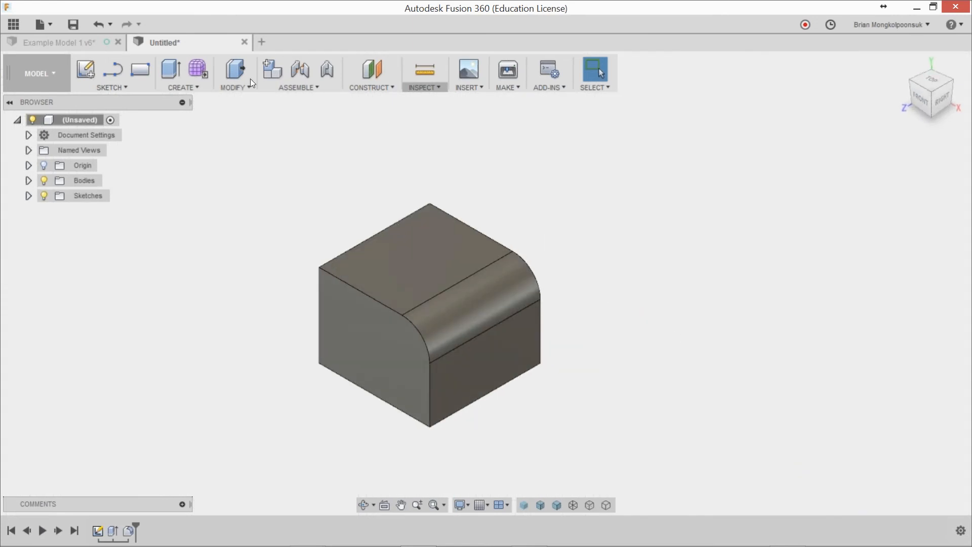
# Step: Set the expression of user parameter a to 4 in and recompute all parameters in the design
pyautogui.click(223, 85)
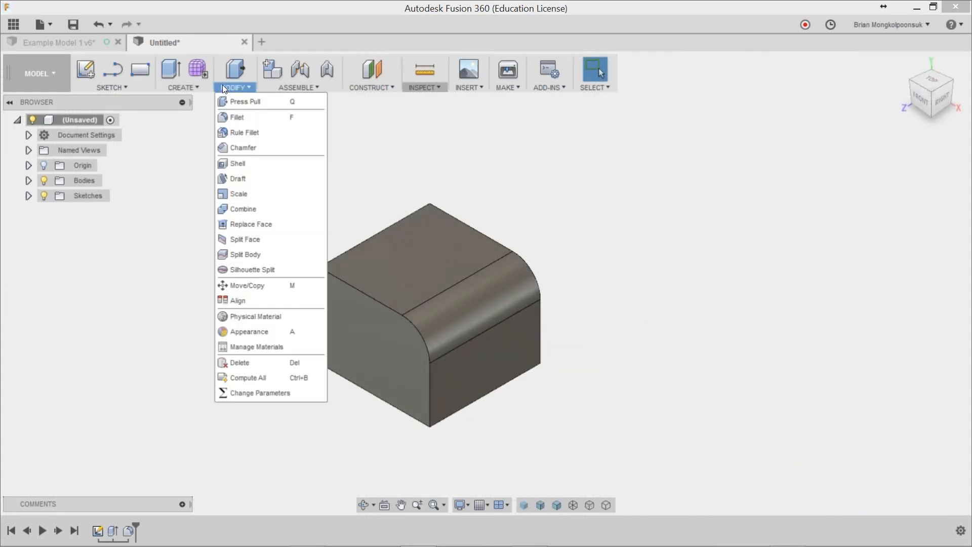
pyautogui.click(257, 392)
pyautogui.click(281, 145)
pyautogui.click(278, 147)
pyautogui.press('BackSpace')
pyautogui.press('BackSpace')
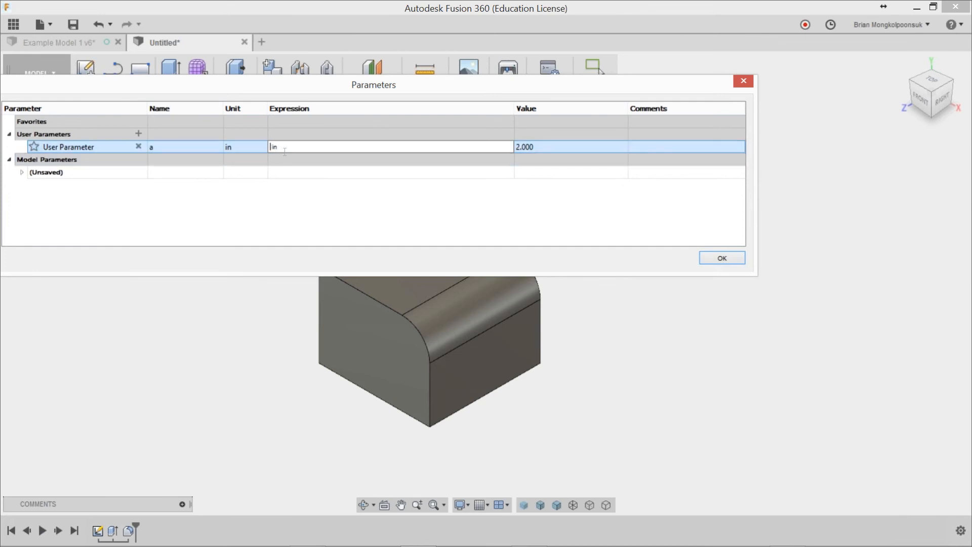
pyautogui.write('4')
pyautogui.press('Return')
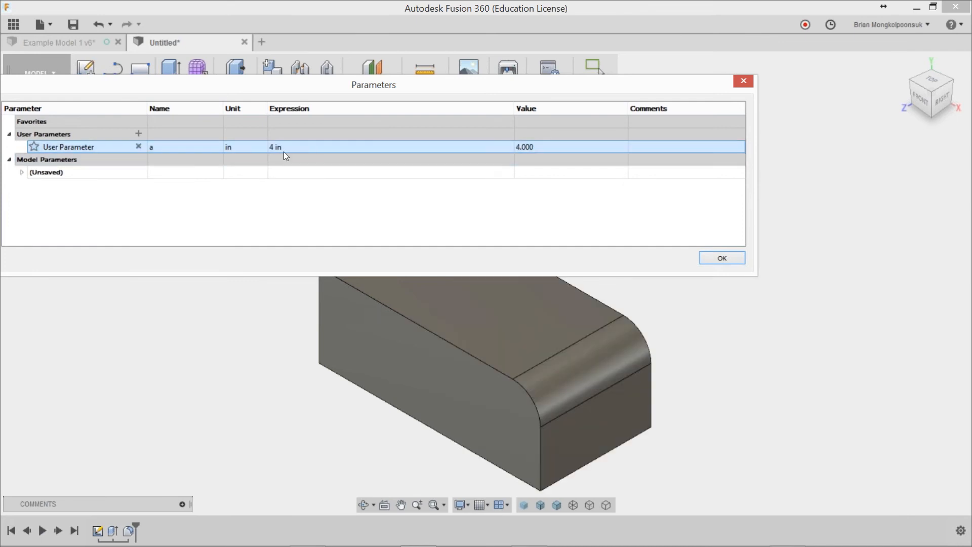
pyautogui.click(722, 258)
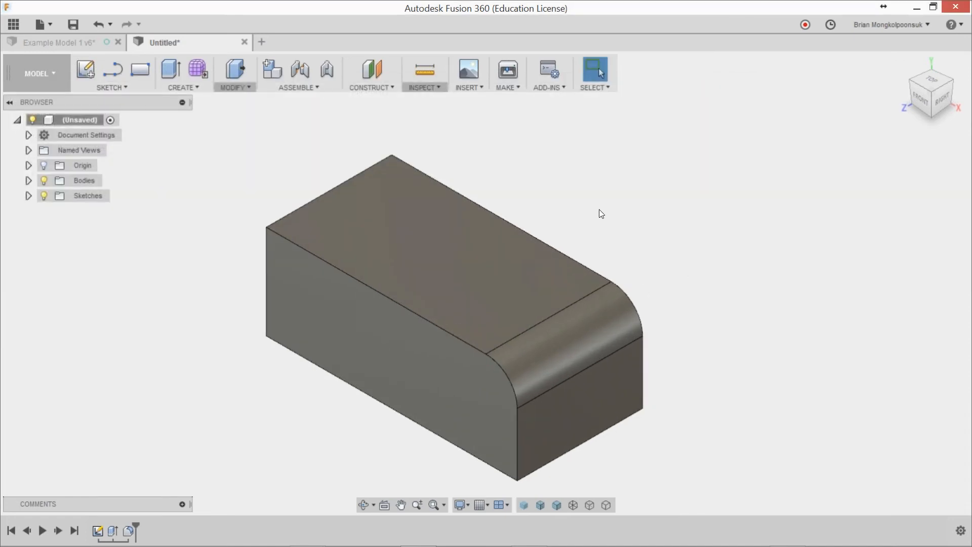
pyautogui.click(242, 90)
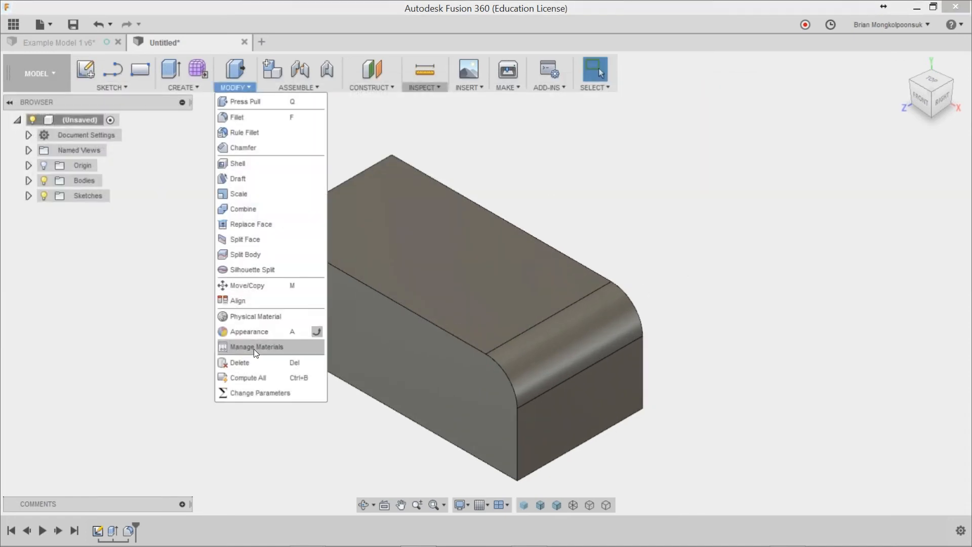
pyautogui.click(267, 378)
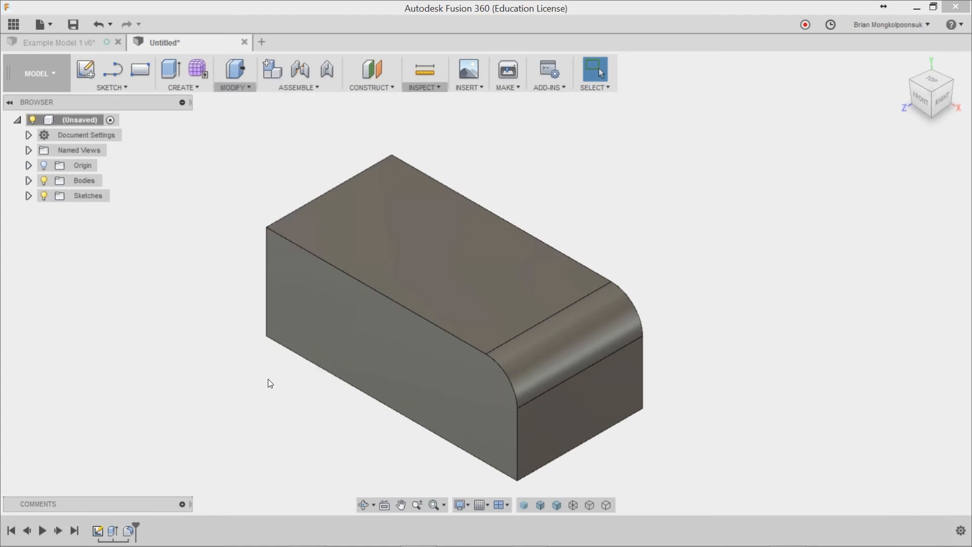
# Step: Open the parameter list and examine the model parameters of the base sketch, the extrusion and the fillet
pyautogui.click(241, 89)
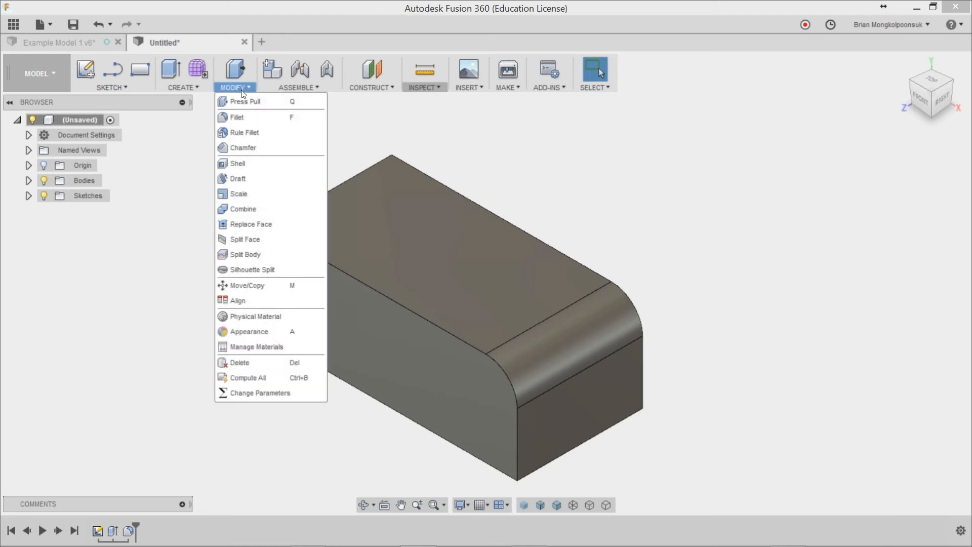
pyautogui.click(246, 394)
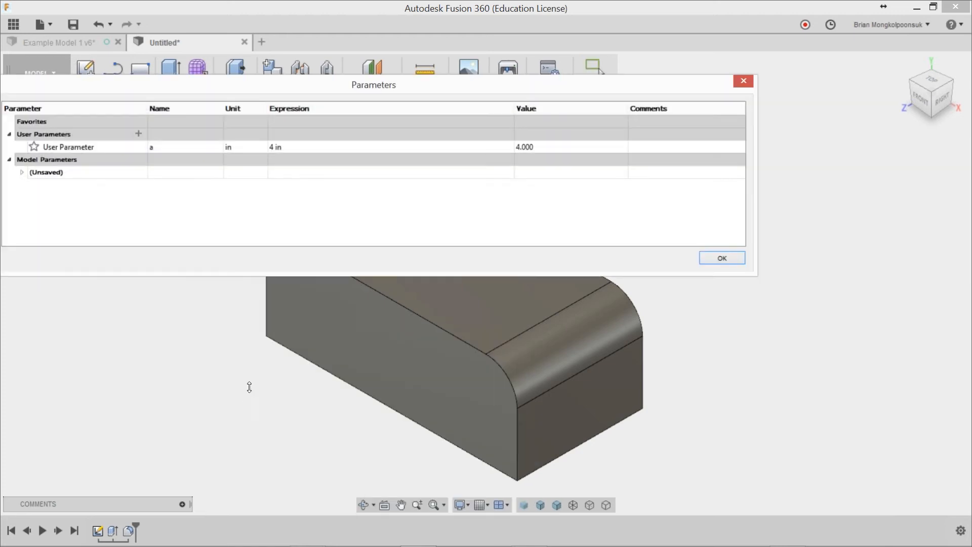
pyautogui.click(69, 167)
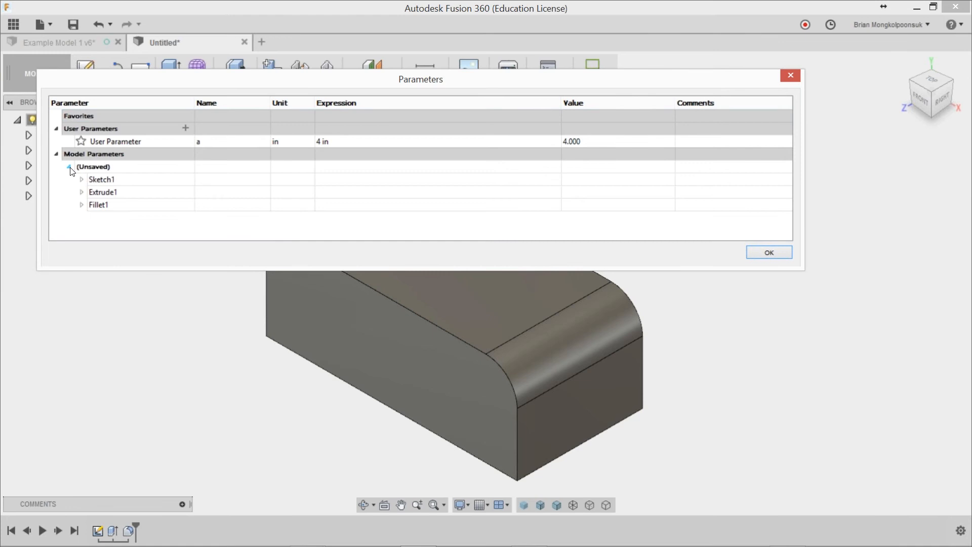
pyautogui.click(81, 180)
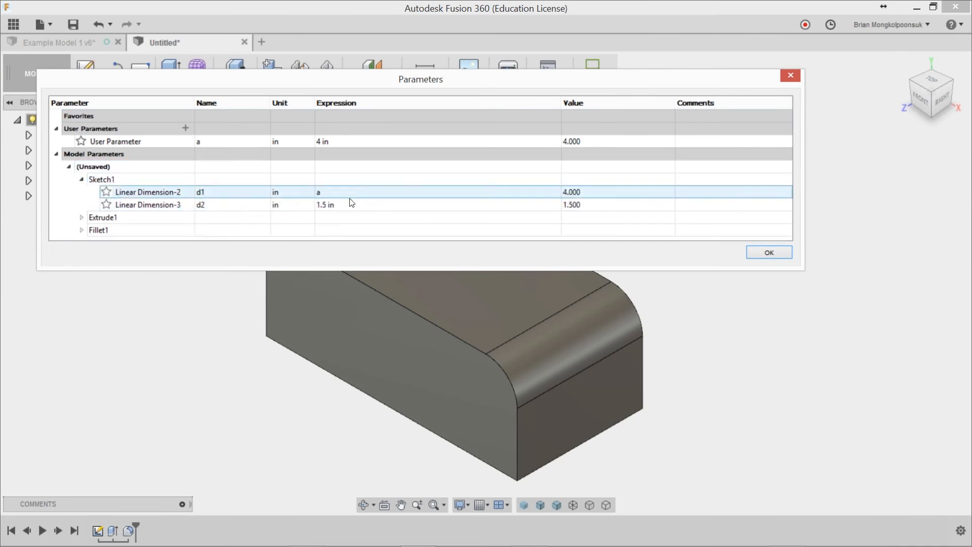
pyautogui.click(81, 218)
pyautogui.scroll(-1, 296, 202)
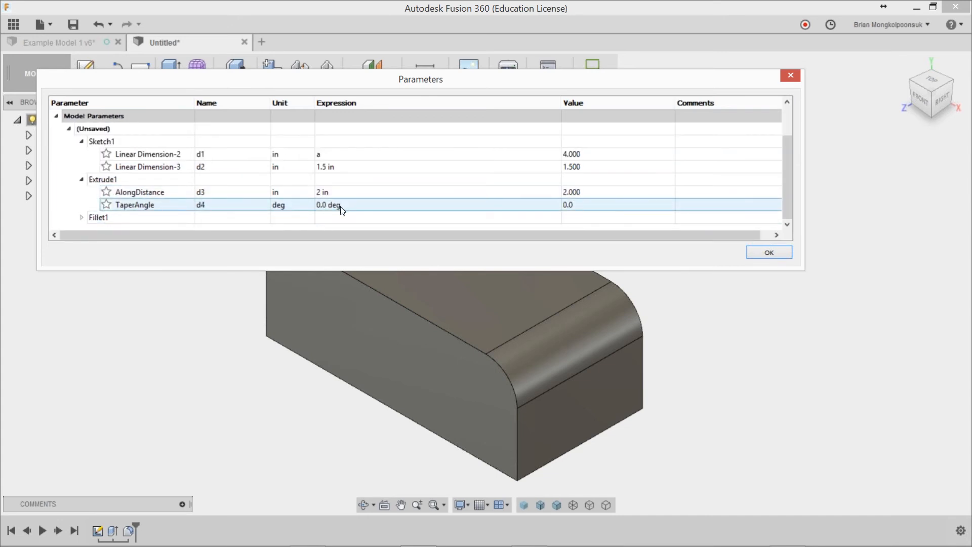
pyautogui.click(83, 217)
pyautogui.scroll(-1, 278, 186)
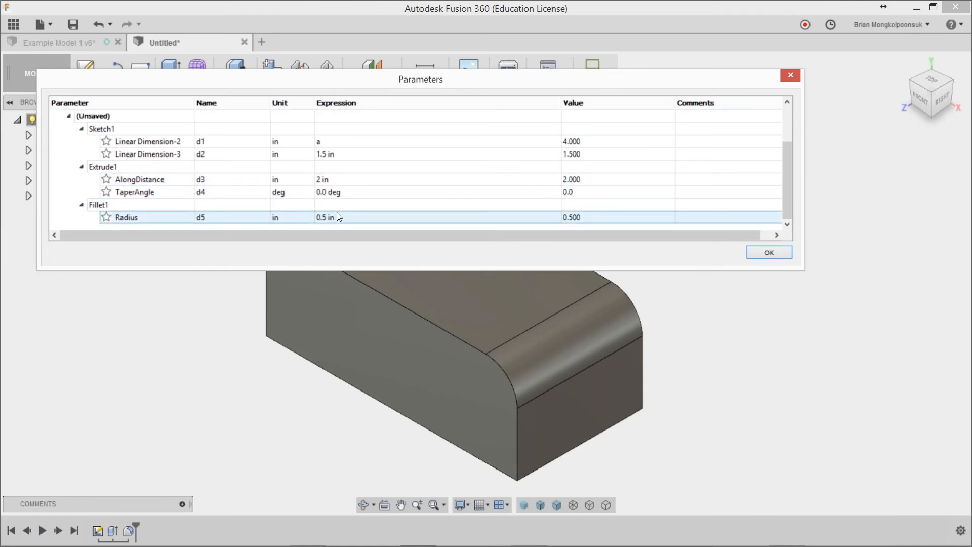
pyautogui.scroll(2, 337, 214)
pyautogui.scroll(-2, 339, 211)
# Step: Set the base sketch's linear dimension d2 to 3 in and close the parameter list
pyautogui.doubleClick(352, 154)
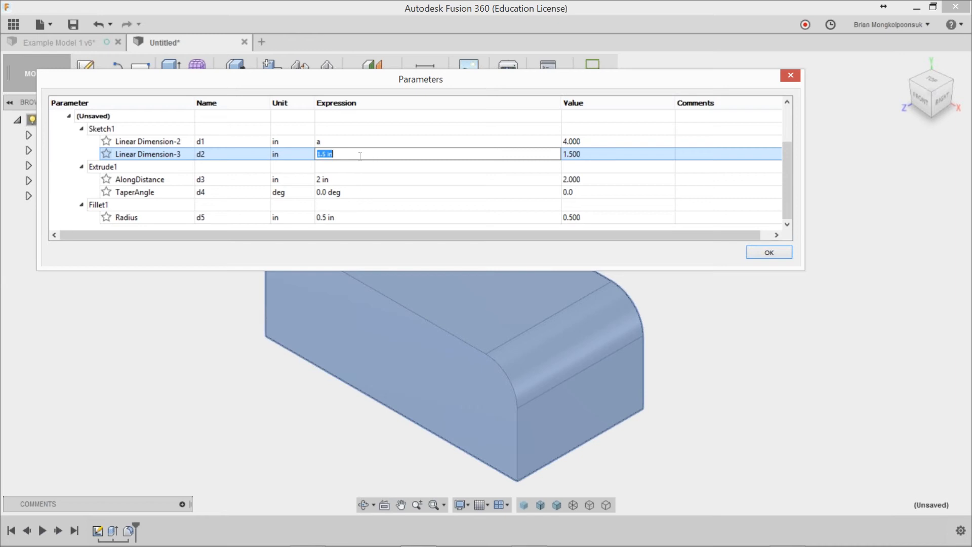
pyautogui.write('3')
pyautogui.press('Return')
pyautogui.scroll(-5, 504, 366)
pyautogui.scroll(5, 512, 285)
pyautogui.scroll(-2, 557, 312)
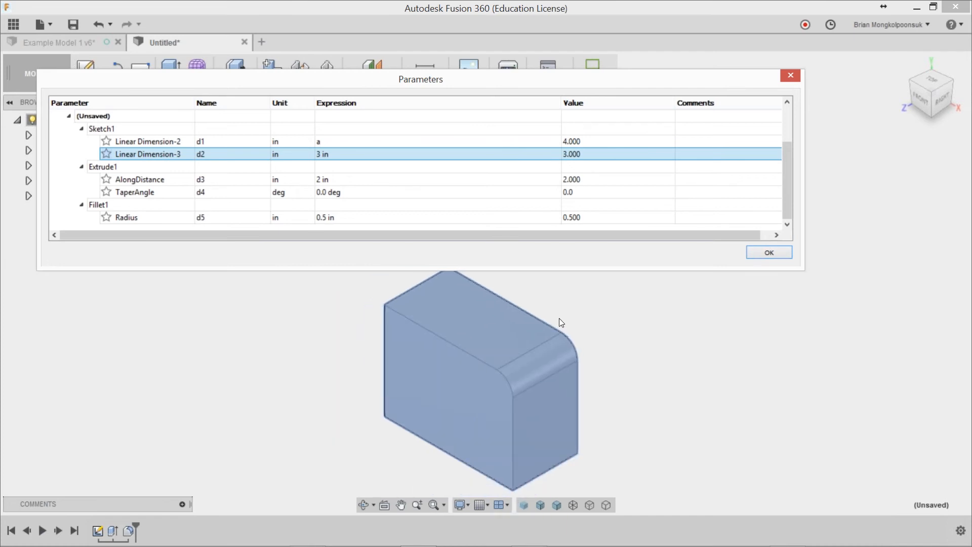
pyautogui.doubleClick(215, 154)
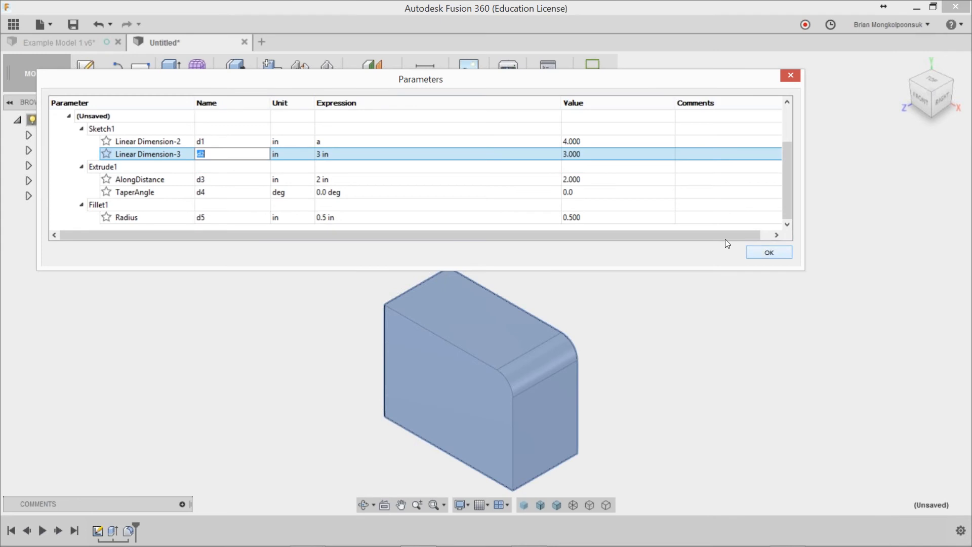
pyautogui.press('Escape')
pyautogui.moveTo(784, 157)
pyautogui.mouseDown()
pyautogui.moveTo(788, 137)
pyautogui.moveTo(787, 159)
pyautogui.mouseUp()
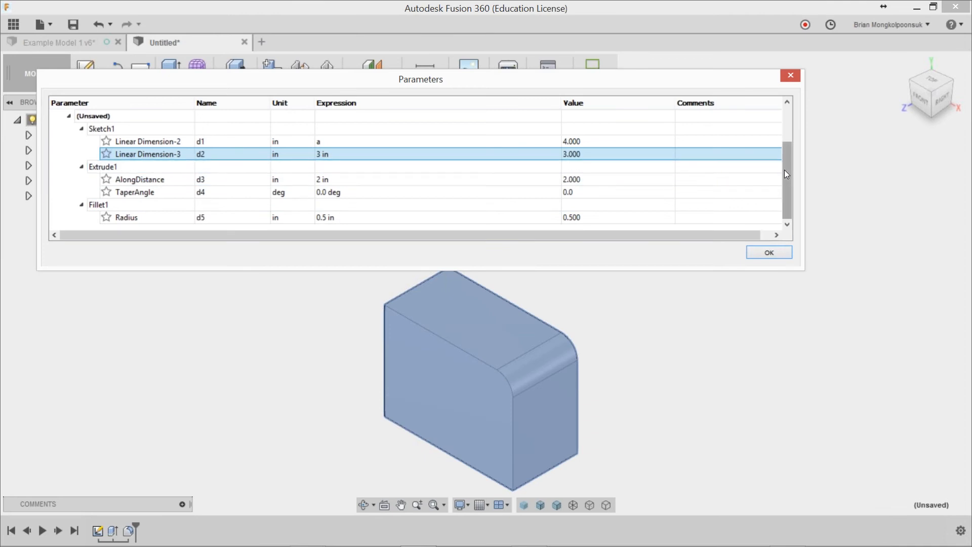
pyautogui.click(769, 253)
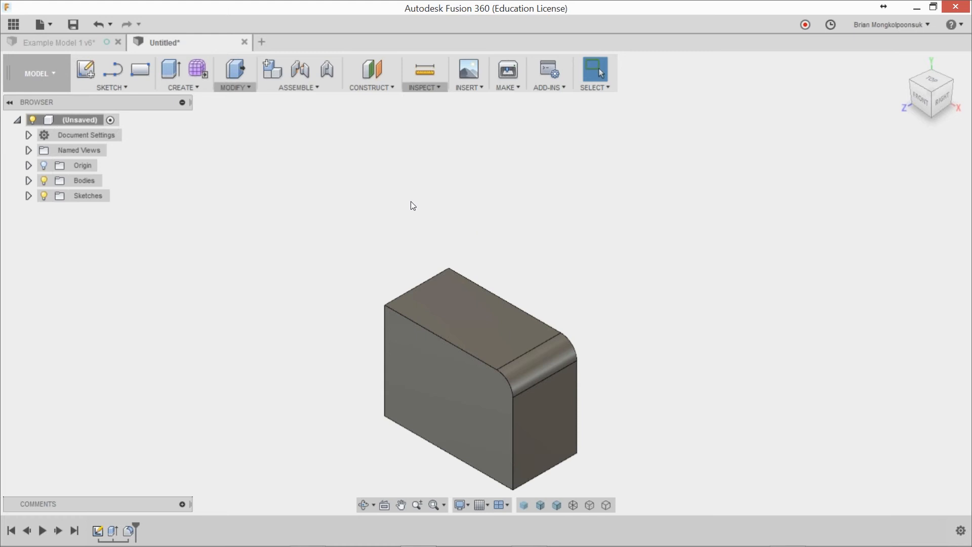
# Step: Create a new design and sketch a rectangle about 2 by 1.6 in from the origin on the front plane
pyautogui.click(262, 41)
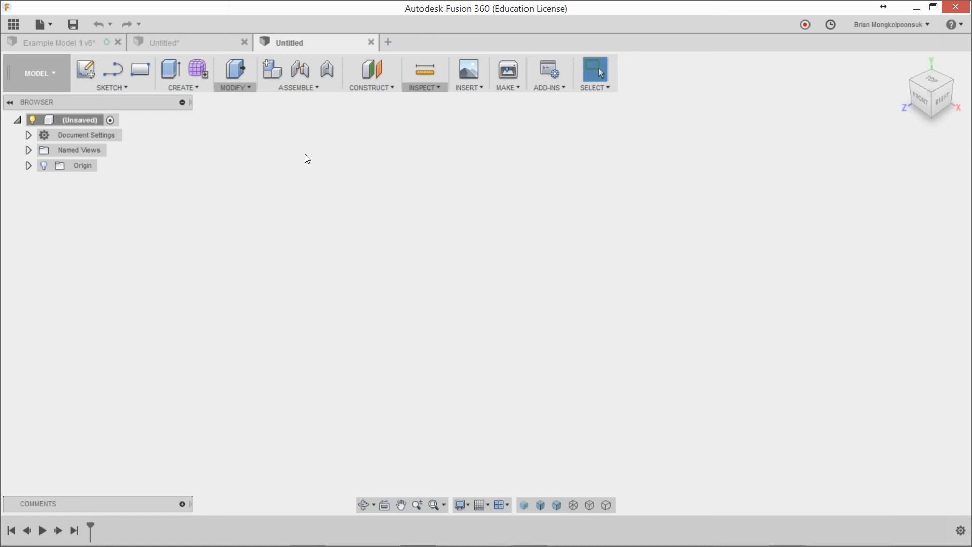
pyautogui.click(141, 73)
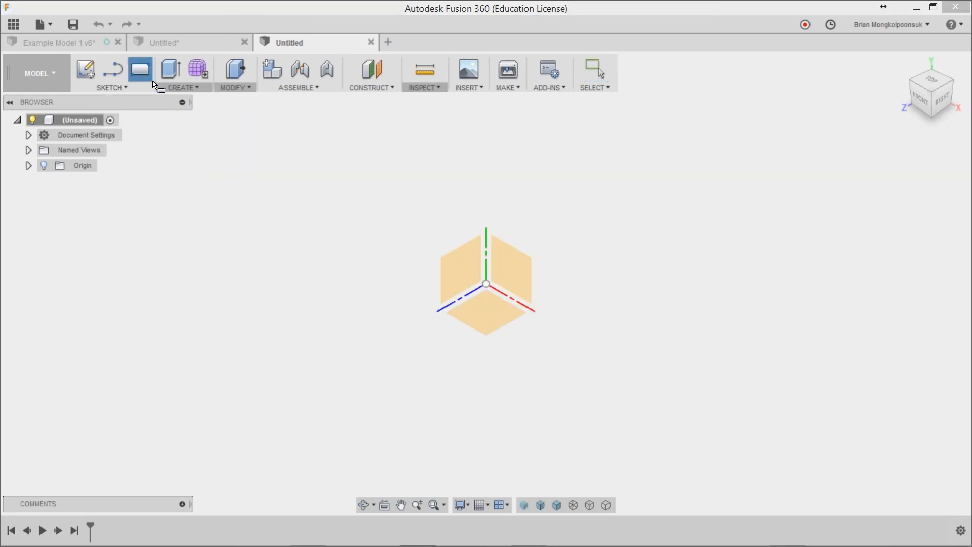
pyautogui.click(504, 249)
pyautogui.click(445, 332)
pyautogui.click(583, 227)
# Step: Extrude the rectangle profile toward the front as a new body
pyautogui.press('e')
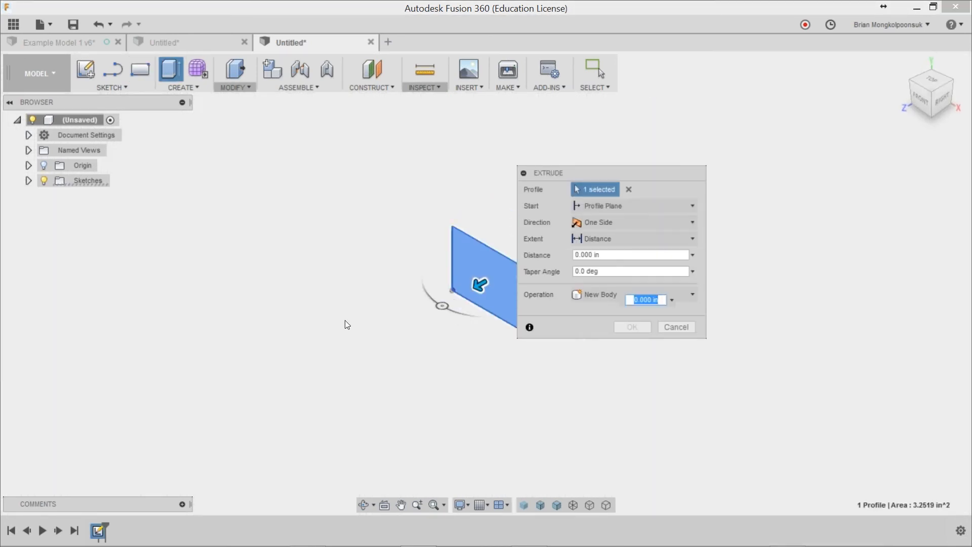
pyautogui.moveTo(454, 289); pyautogui.dragTo(424, 310)
pyautogui.click(632, 327)
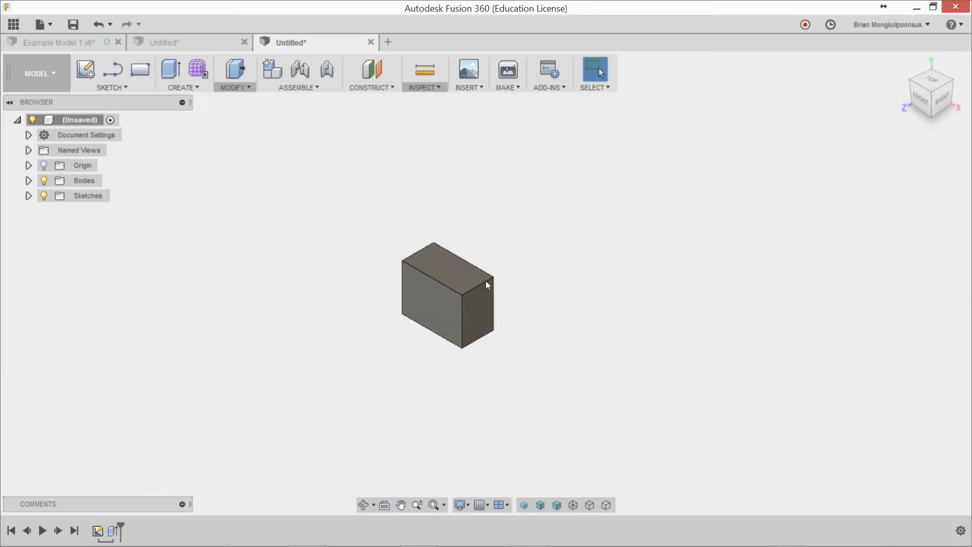
# Step: Sketch a second rectangle on the front plane, above and to the left of the first box
pyautogui.scroll(2, 478, 269)
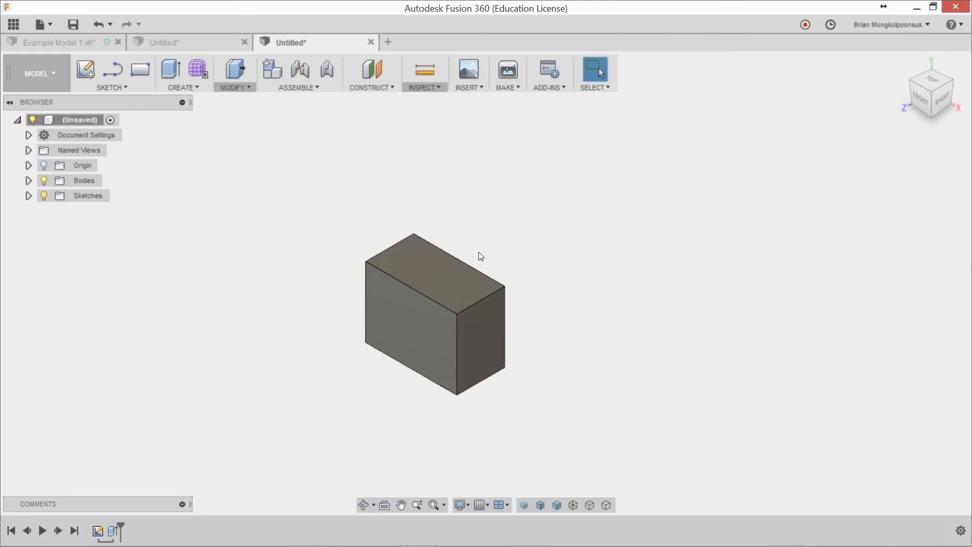
pyautogui.click(140, 70)
pyautogui.click(462, 218)
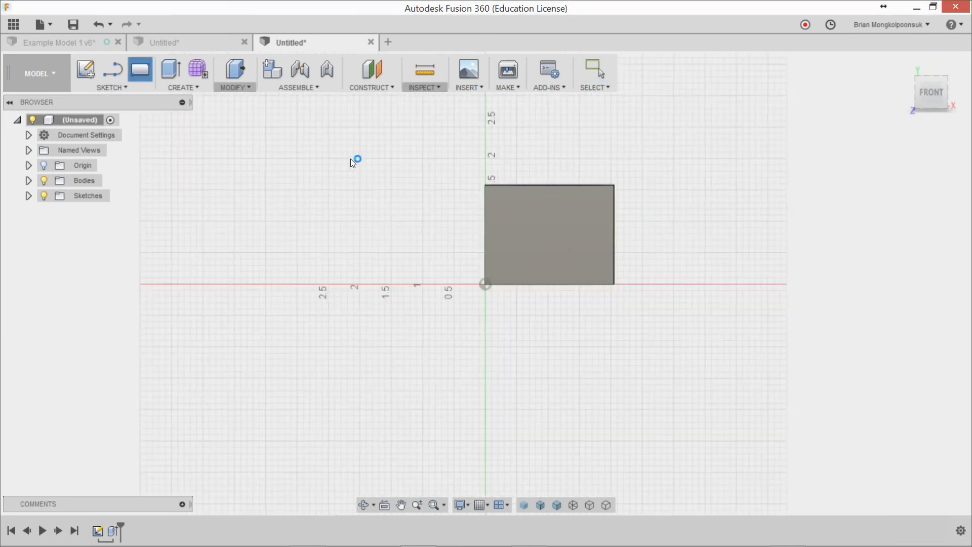
pyautogui.click(246, 129)
pyautogui.click(370, 211)
# Step: Extrude the second rectangle about 0.67 in toward the front as a new body
pyautogui.press('e')
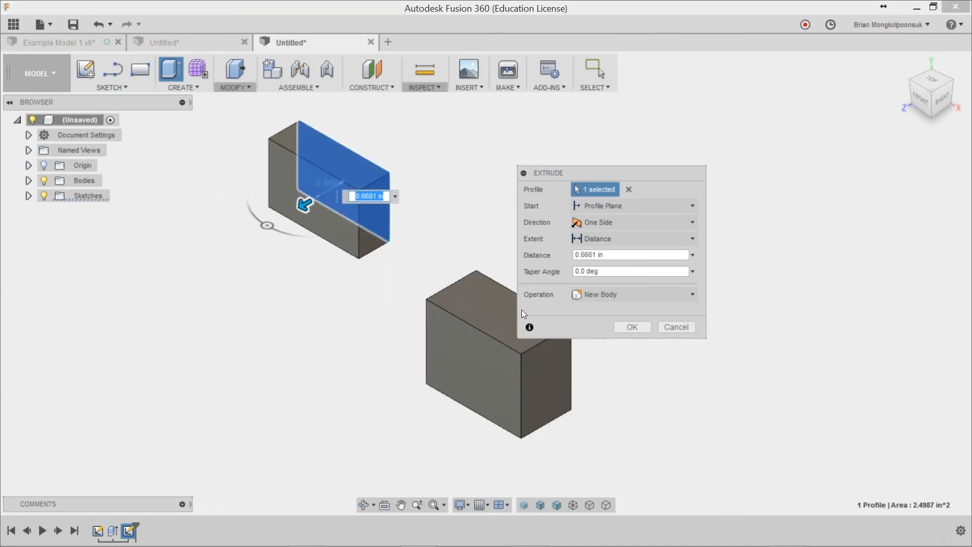
pyautogui.click(632, 327)
pyautogui.scroll(1, 428, 243)
pyautogui.scroll(-2, 428, 243)
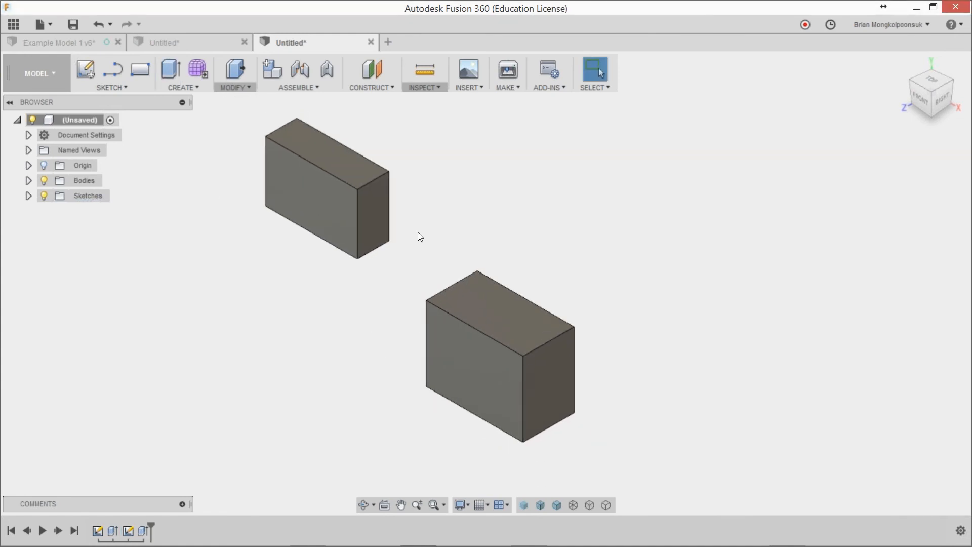
# Step: Select both box bodies together and create components from them
pyautogui.moveTo(423, 232); pyautogui.dragTo(439, 240, button='middle')
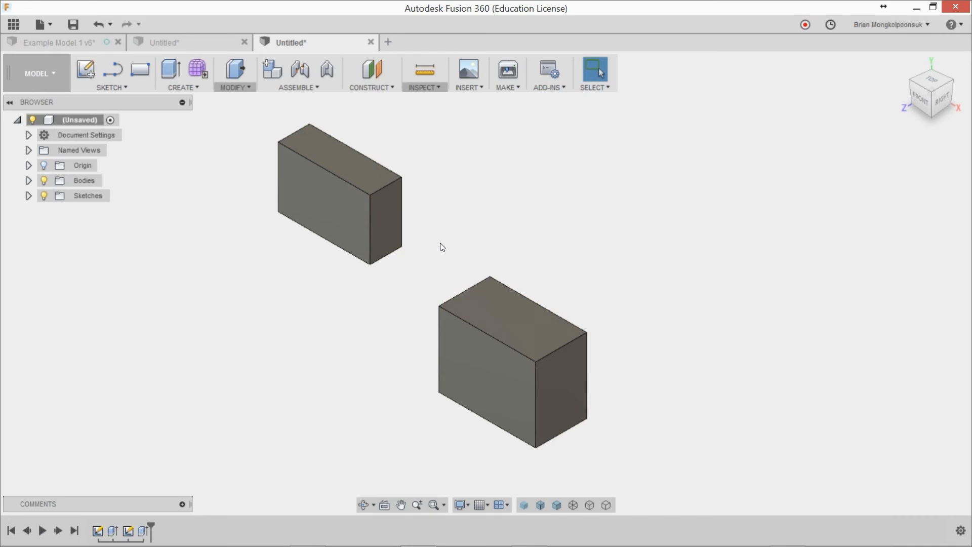
pyautogui.click(28, 181)
pyautogui.click(85, 196)
pyautogui.keyDown('ctrl'); pyautogui.click(90, 210); pyautogui.keyUp('ctrl')
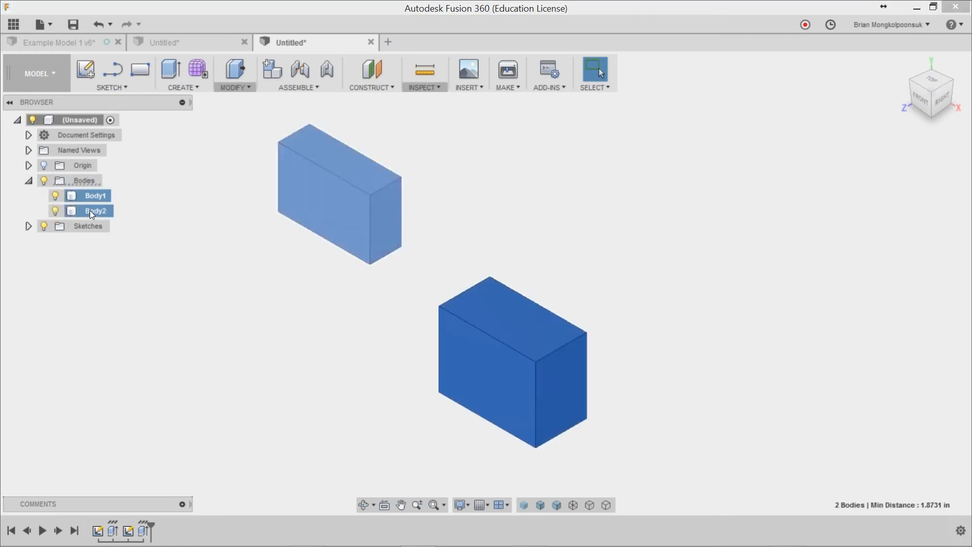
pyautogui.rightClick(89, 211)
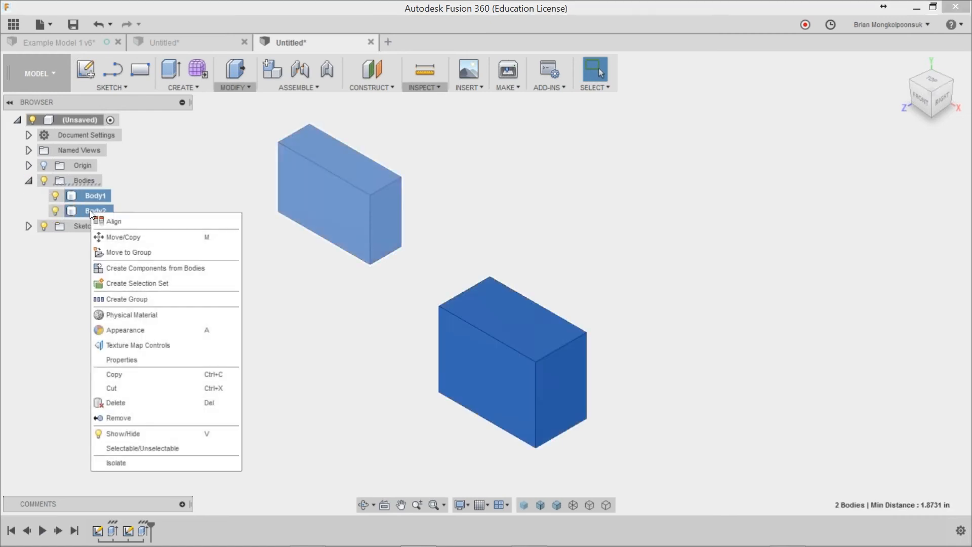
pyautogui.click(163, 269)
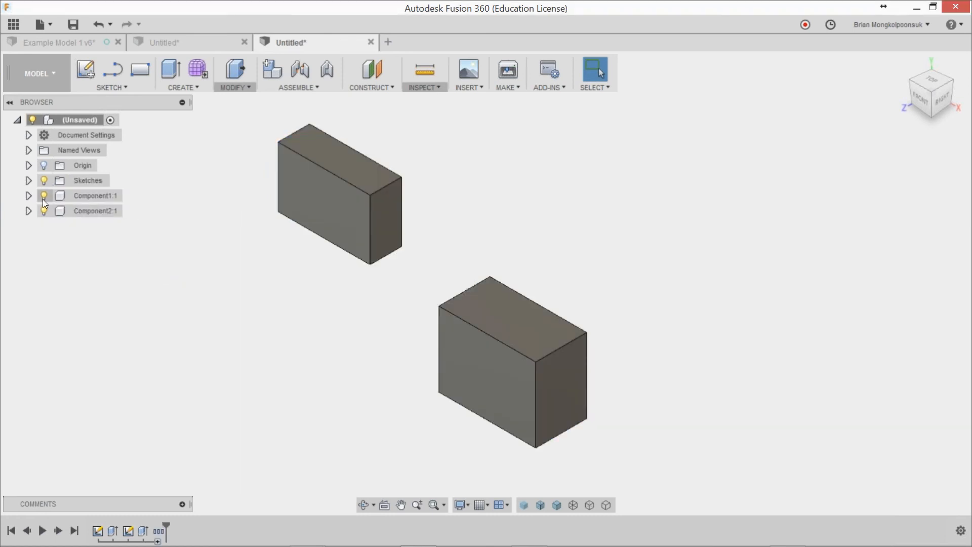
# Step: Examine the contents of both new components, the top-level sketches and the options available for the first component
pyautogui.click(28, 195)
pyautogui.click(29, 241)
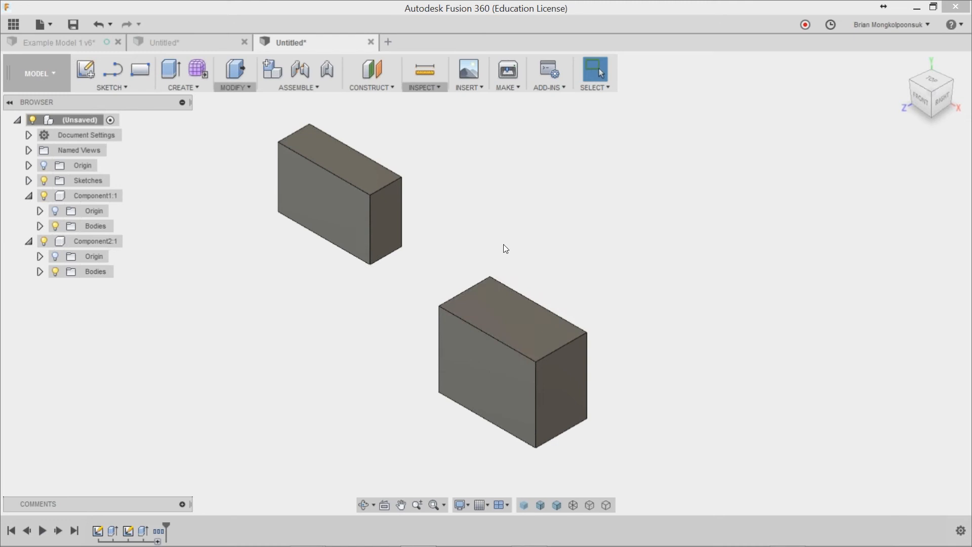
pyautogui.click(28, 180)
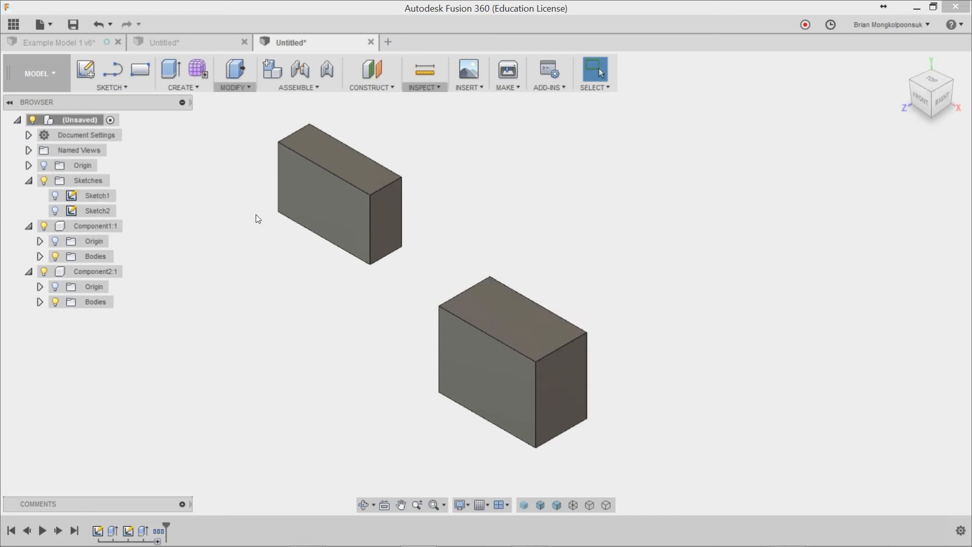
pyautogui.rightClick(112, 228)
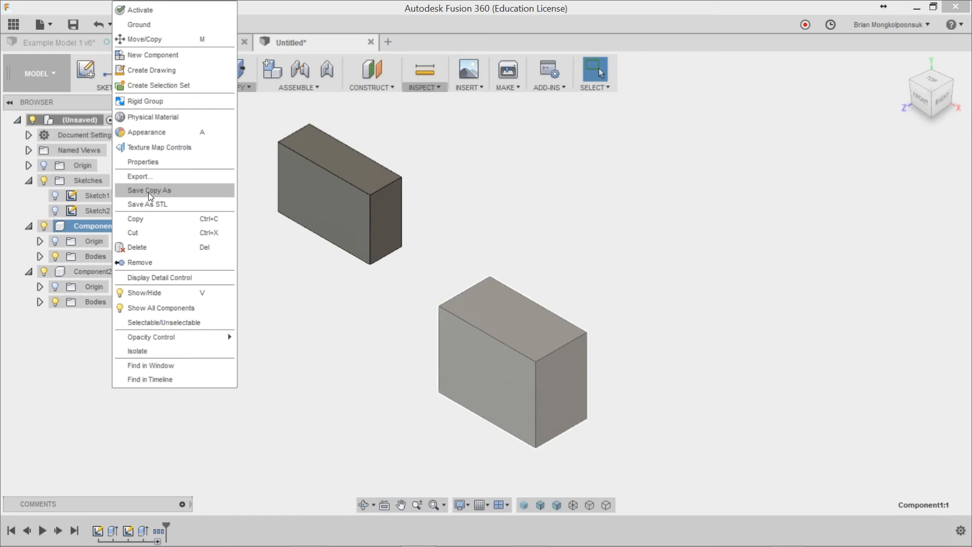
pyautogui.click(59, 353)
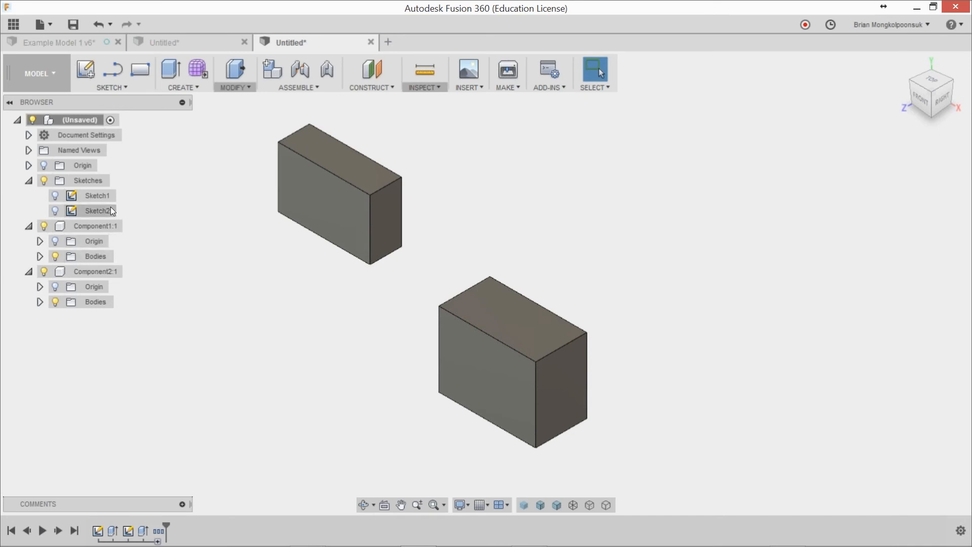
pyautogui.click(105, 194)
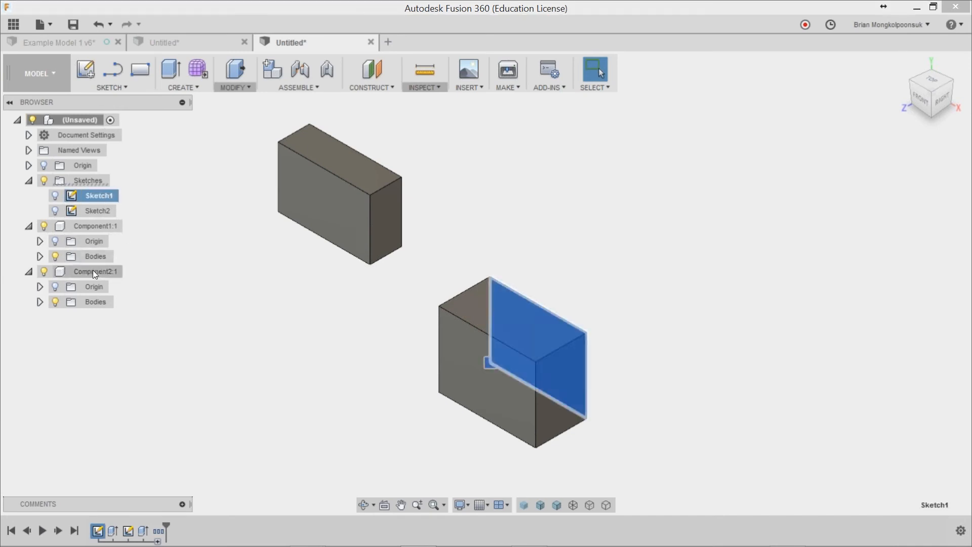
pyautogui.click(94, 272)
pyautogui.click(102, 197)
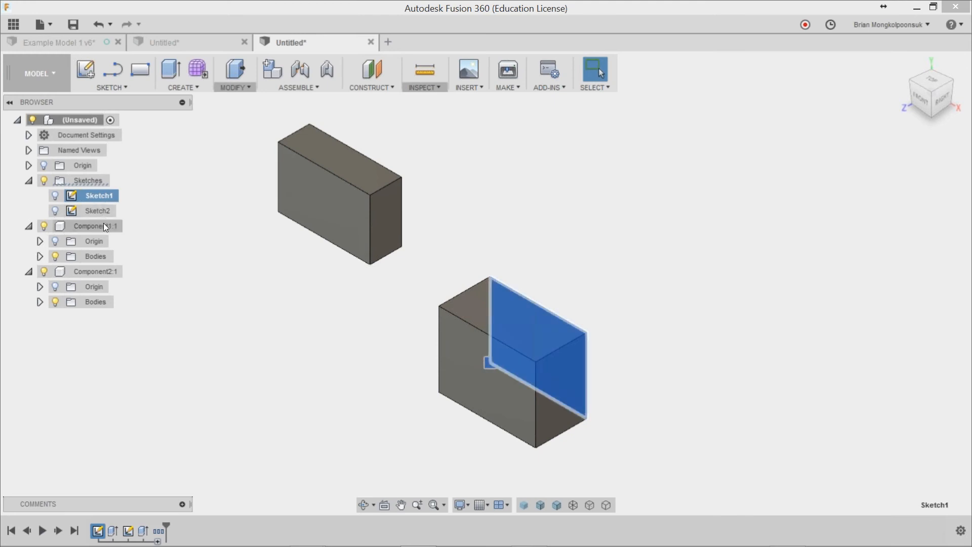
# Step: Try to move the first top-level sketch into a component, inspect the nested component, and undo the move
pyautogui.click(103, 226)
pyautogui.click(106, 197)
pyautogui.click(102, 198)
pyautogui.moveTo(101, 197); pyautogui.dragTo(97, 263)
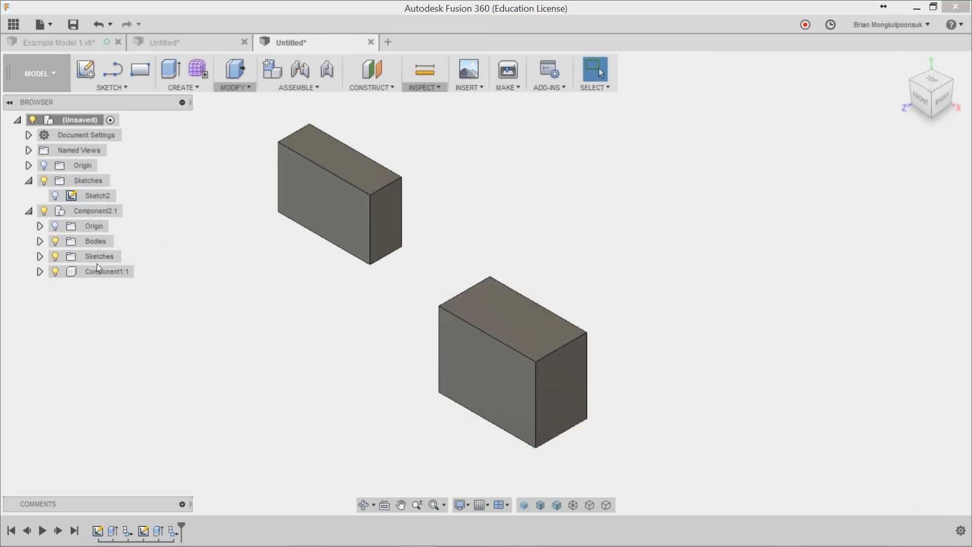
pyautogui.click(40, 272)
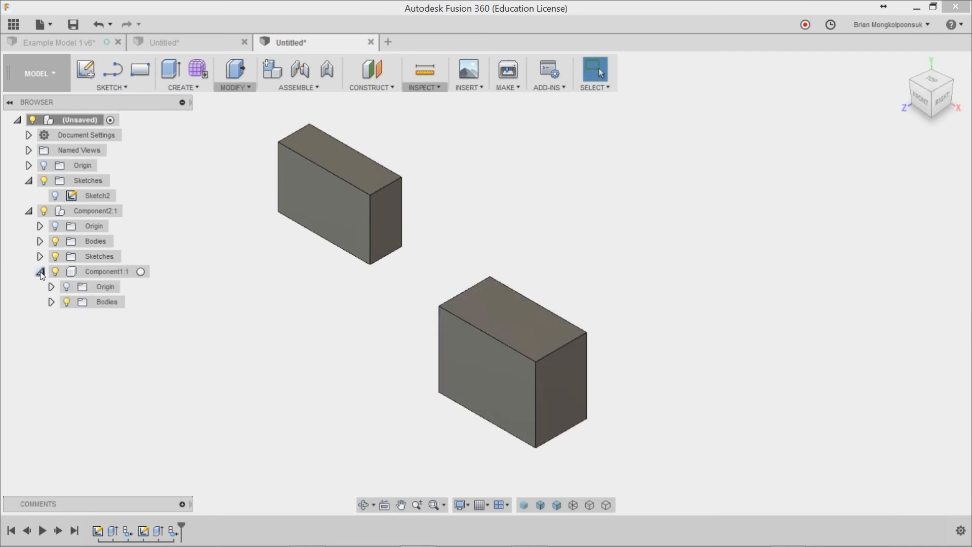
pyautogui.click(40, 272)
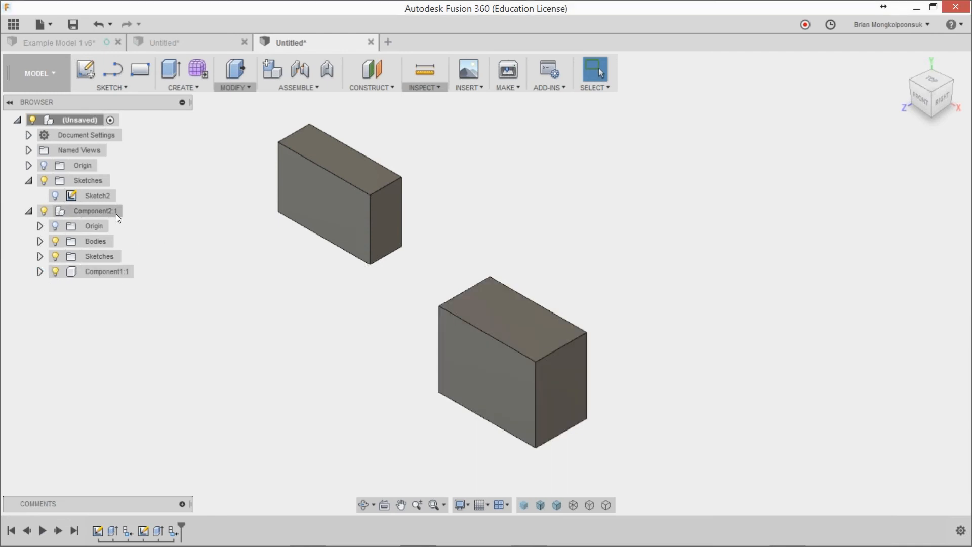
pyautogui.hotkey('ctrl', 'z')
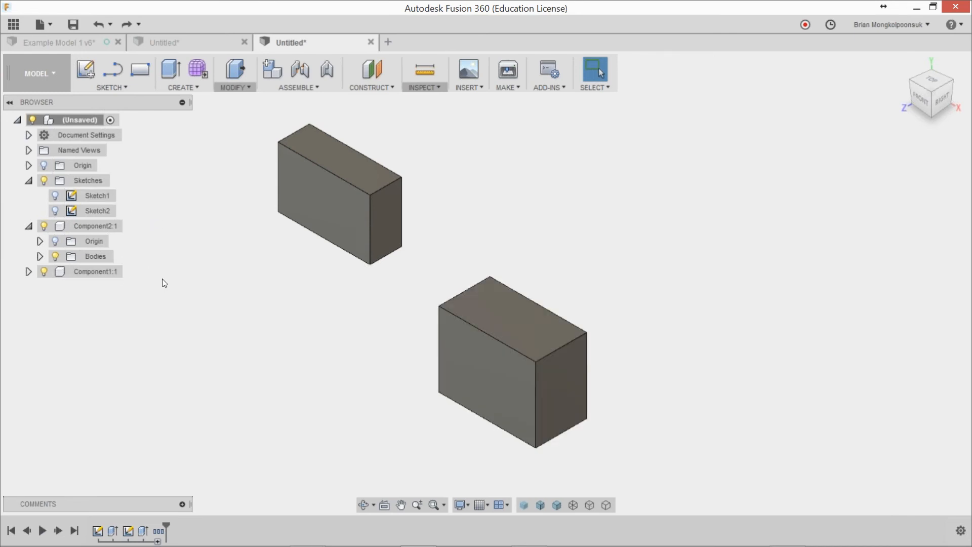
pyautogui.click(28, 272)
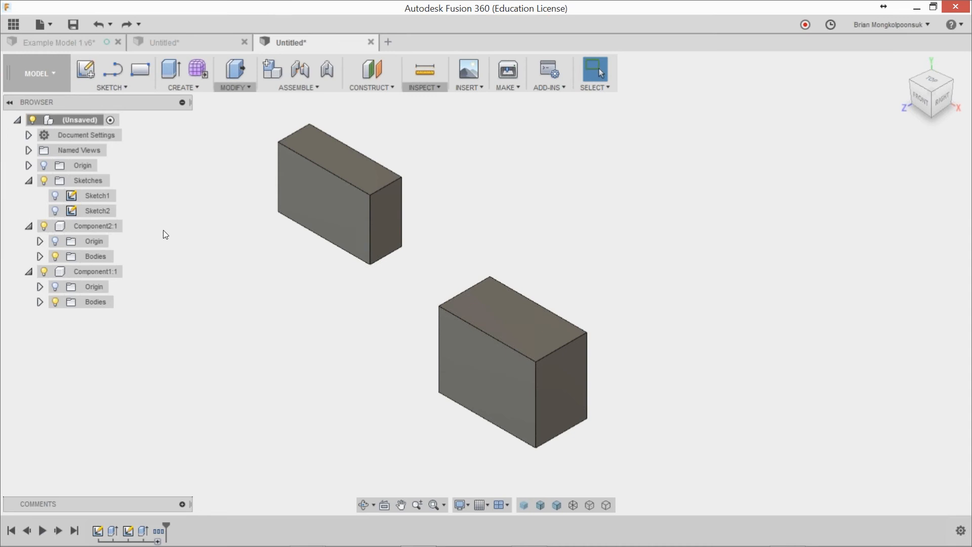
# Step: Start a new design and add an empty component named Component1 to it without activating it
pyautogui.click(389, 42)
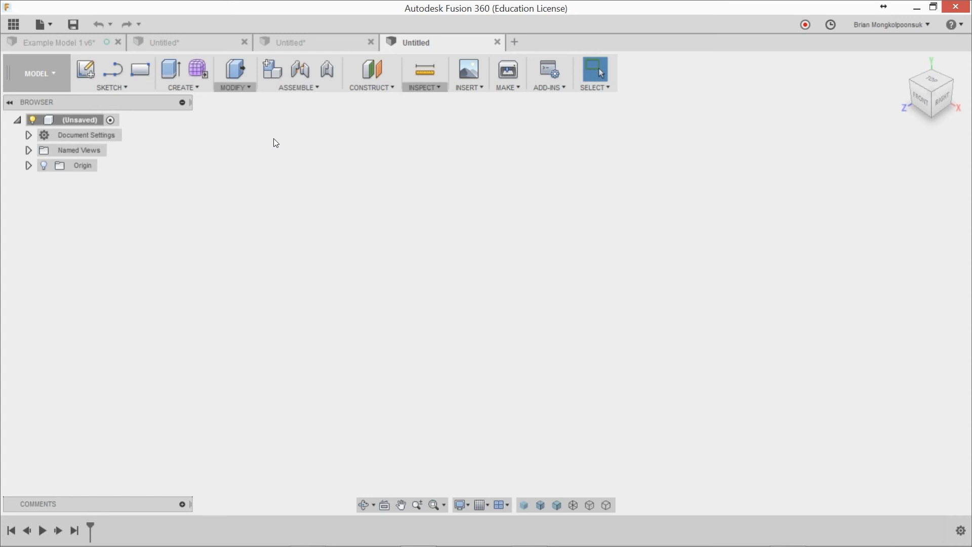
pyautogui.click(188, 90)
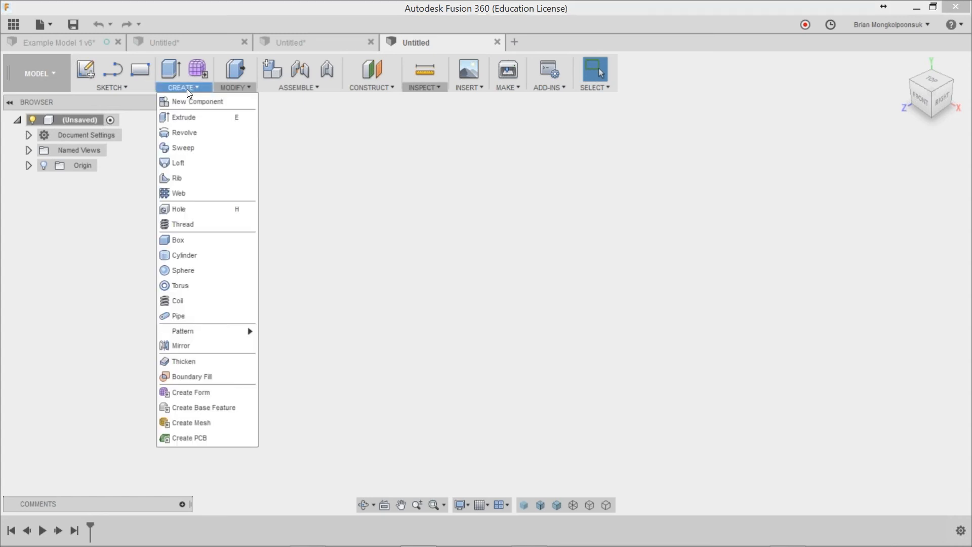
pyautogui.click(227, 102)
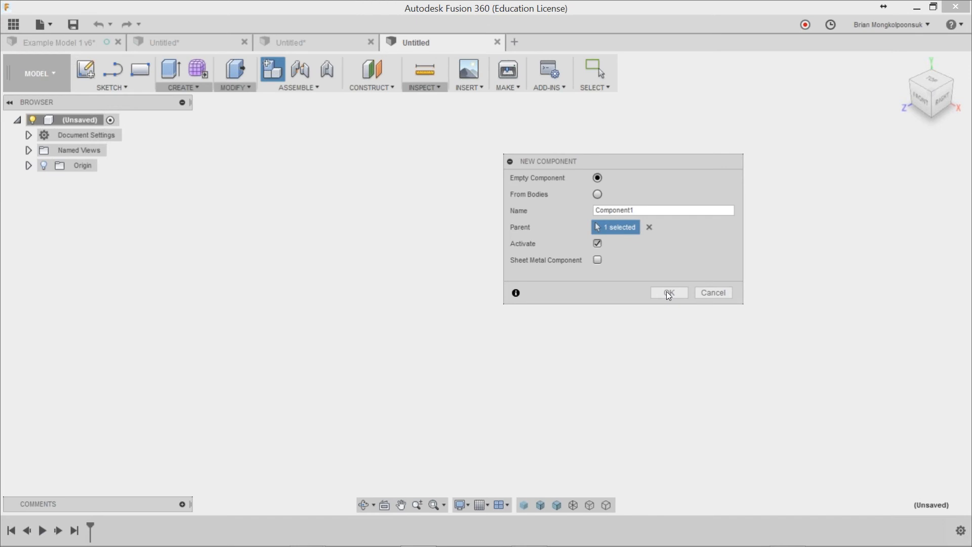
pyautogui.click(598, 244)
pyautogui.click(663, 296)
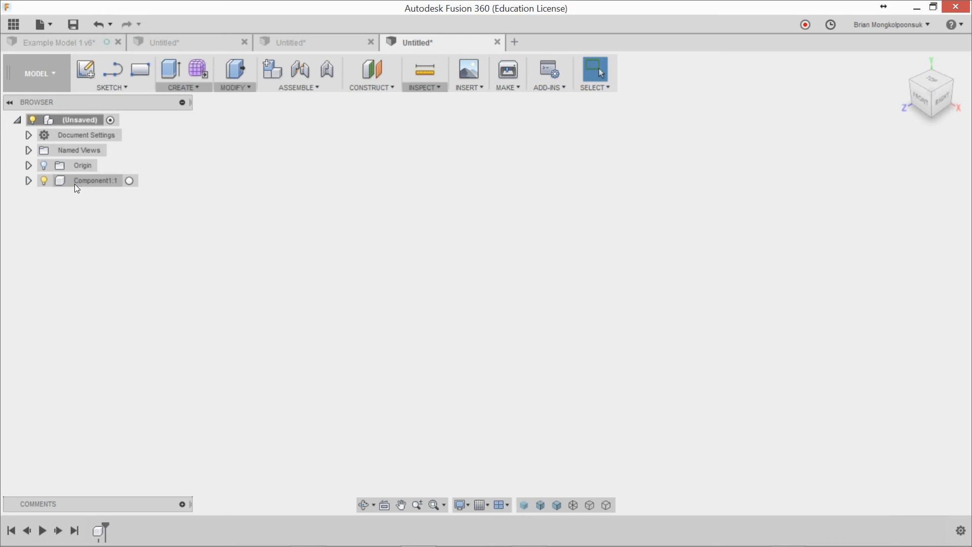
# Step: Activate Component1 and sketch a rectangle on the front plane with one corner at the origin
pyautogui.click(129, 182)
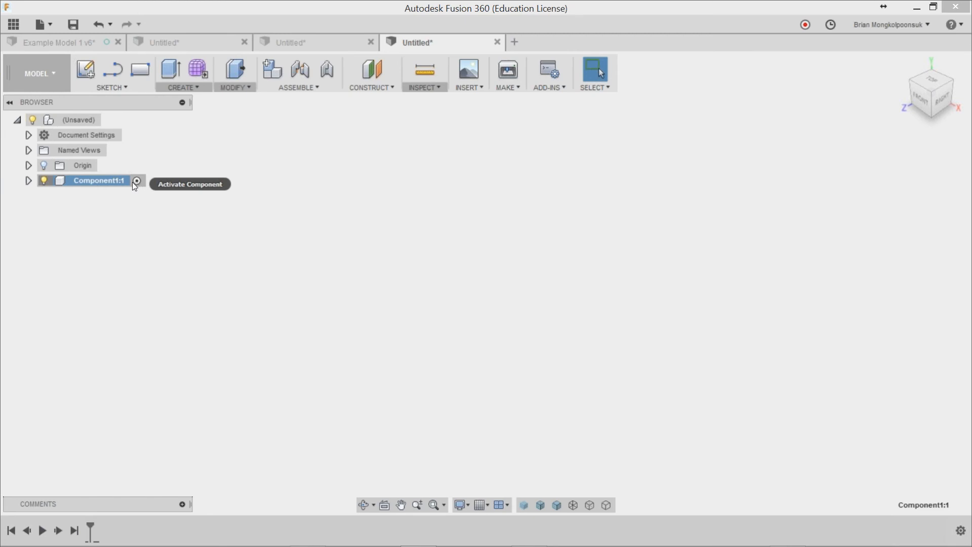
pyautogui.click(140, 70)
pyautogui.click(525, 273)
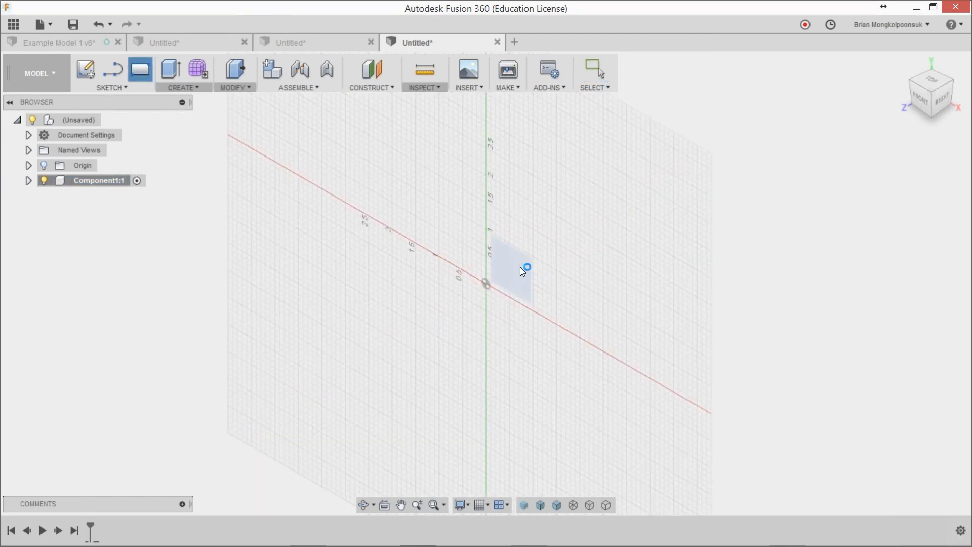
pyautogui.click(437, 328)
pyautogui.click(587, 228)
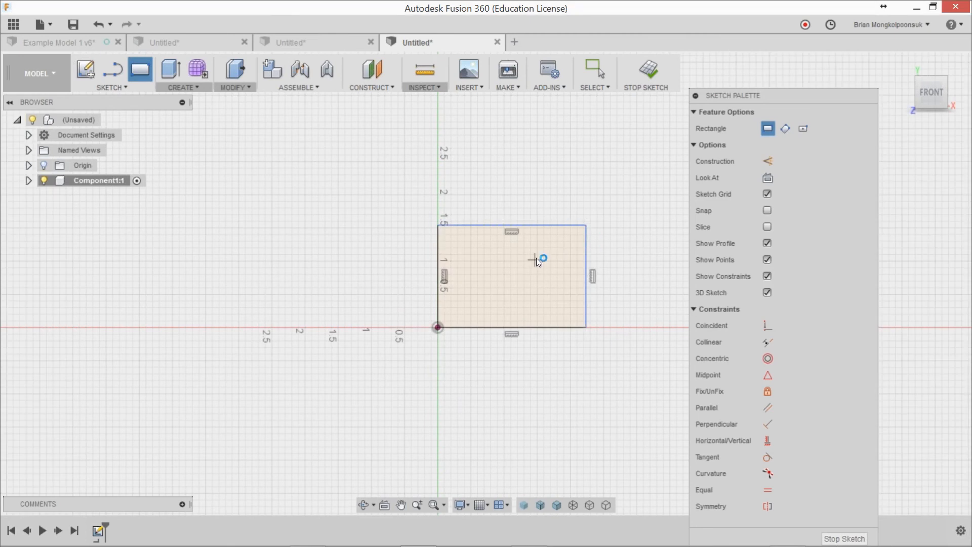
# Step: Extrude the rectangle a short distance toward the front as a new body
pyautogui.press('e')
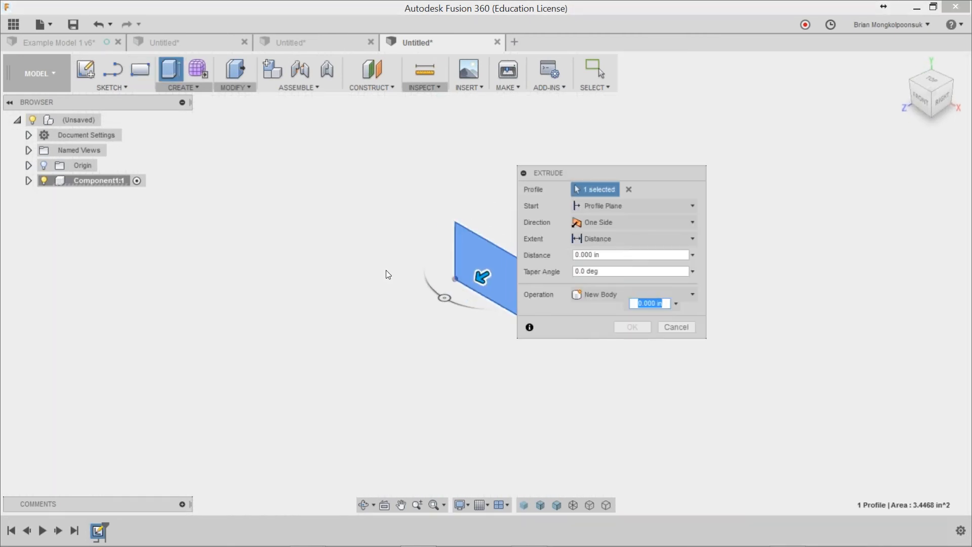
pyautogui.moveTo(472, 275); pyautogui.dragTo(466, 279)
pyautogui.click(625, 328)
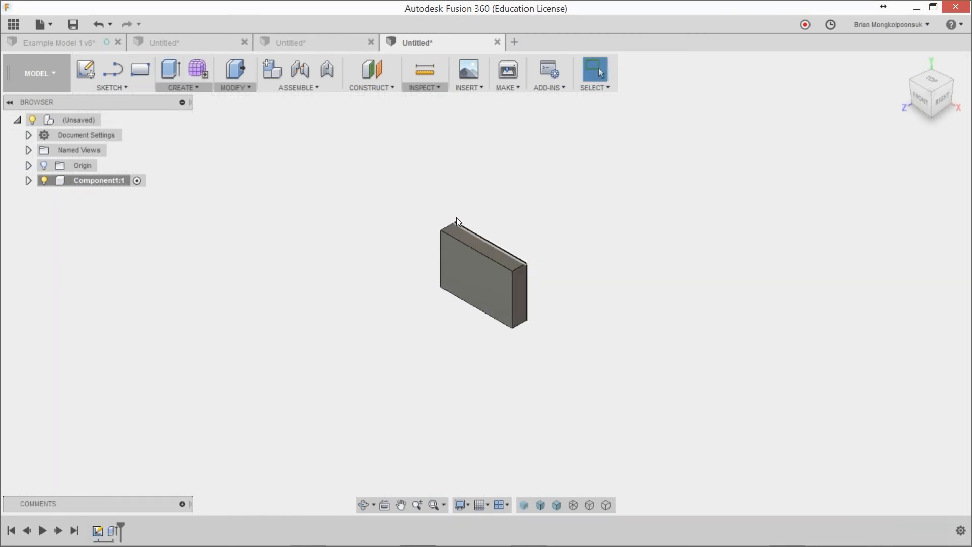
pyautogui.scroll(3, 375, 204)
# Step: Examine the body and sketch stored inside Component1
pyautogui.click(29, 181)
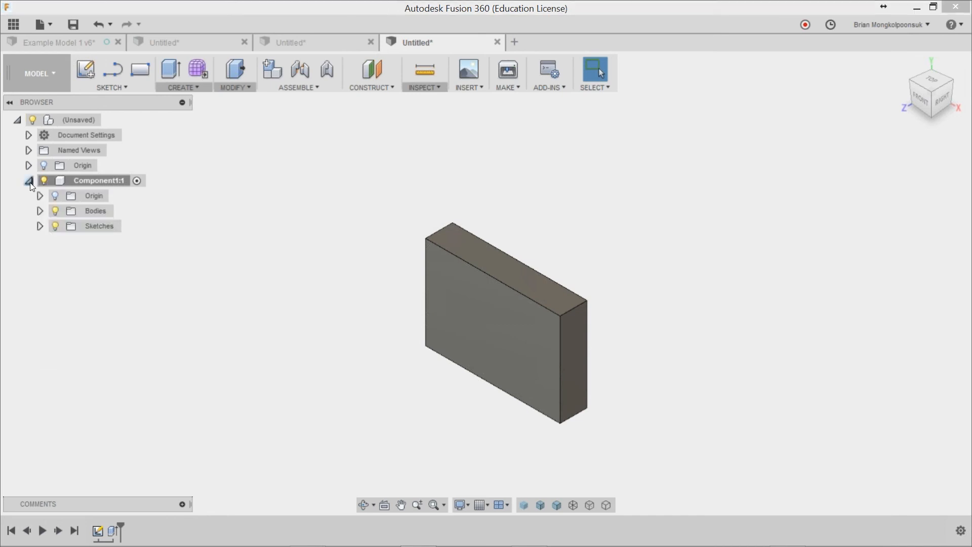
pyautogui.click(39, 210)
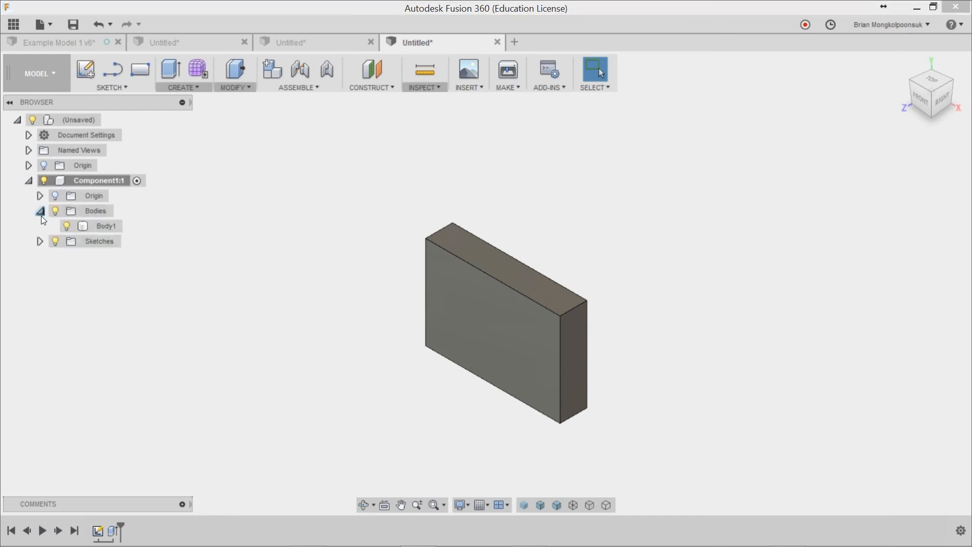
pyautogui.click(40, 241)
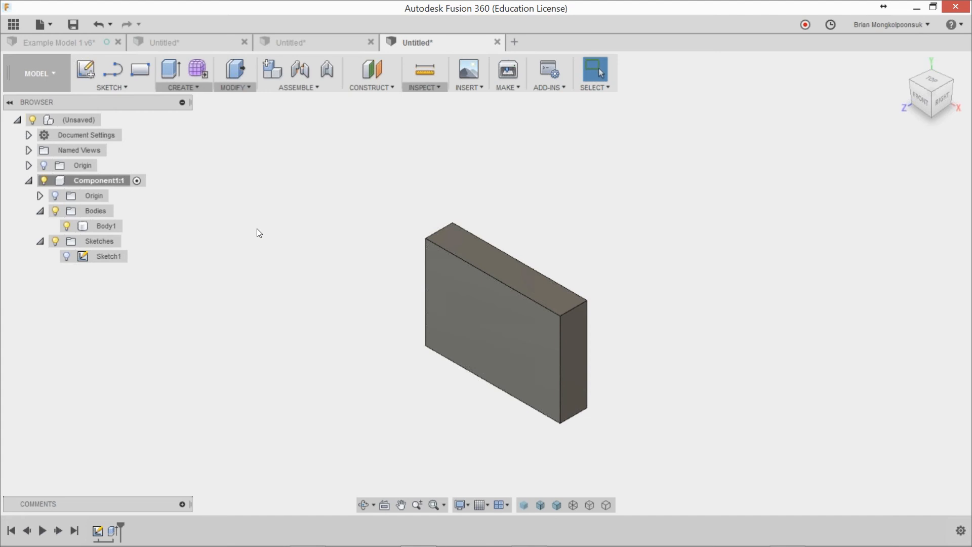
pyautogui.click(197, 88)
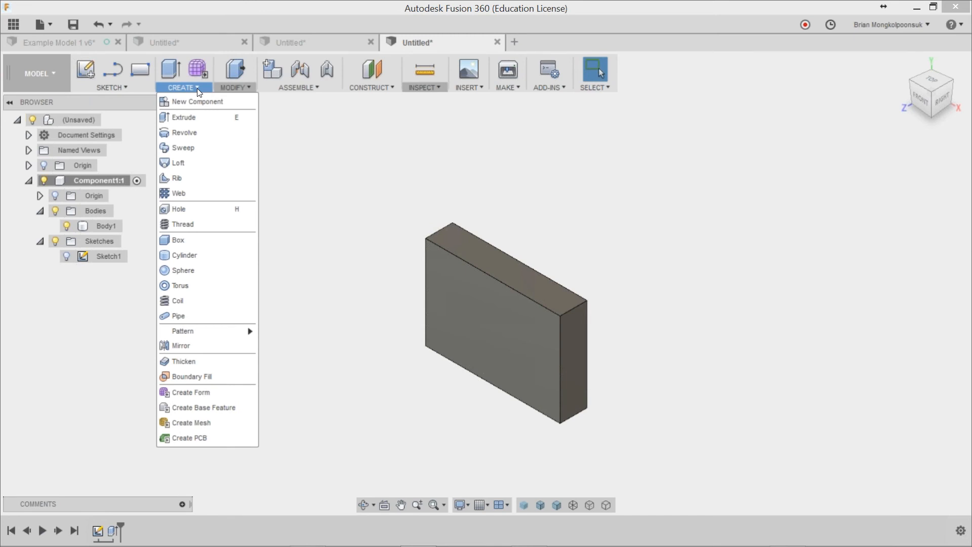
pyautogui.click(196, 88)
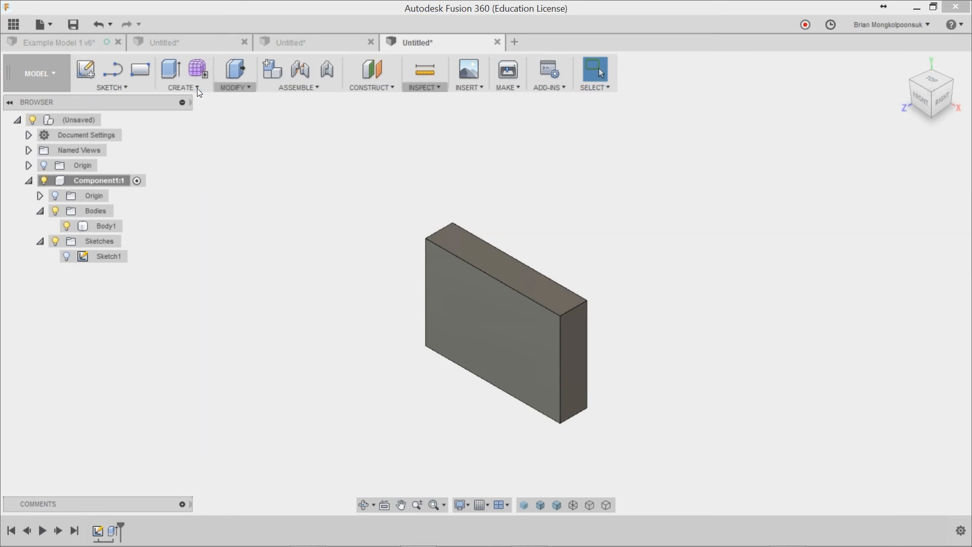
pyautogui.click(137, 181)
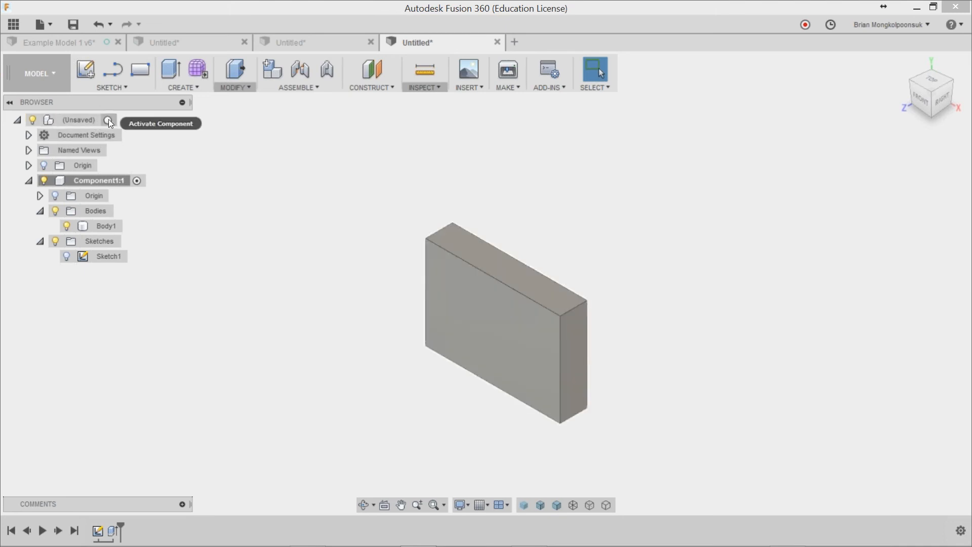
# Step: Activate the top-level design and add a second empty component, Component2, set to activate on creation
pyautogui.click(108, 120)
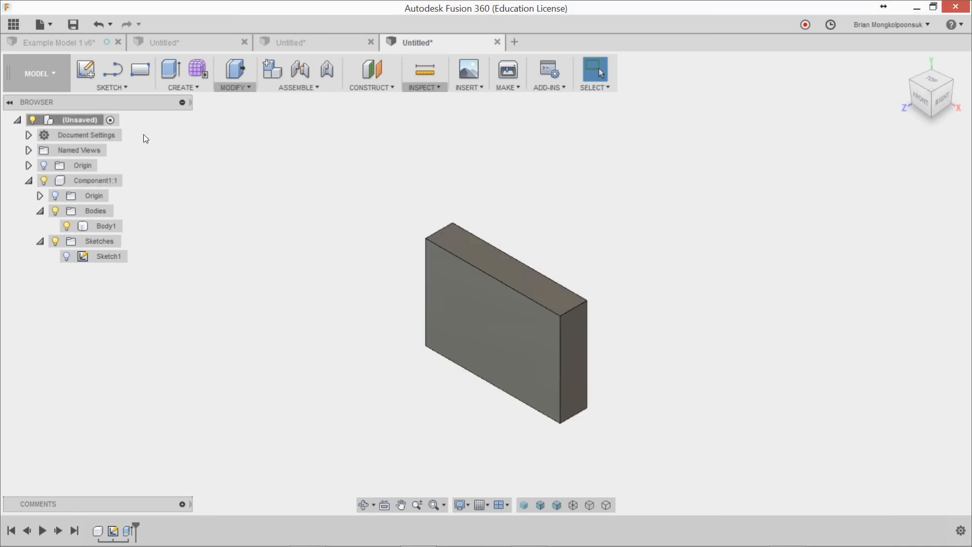
pyautogui.click(174, 89)
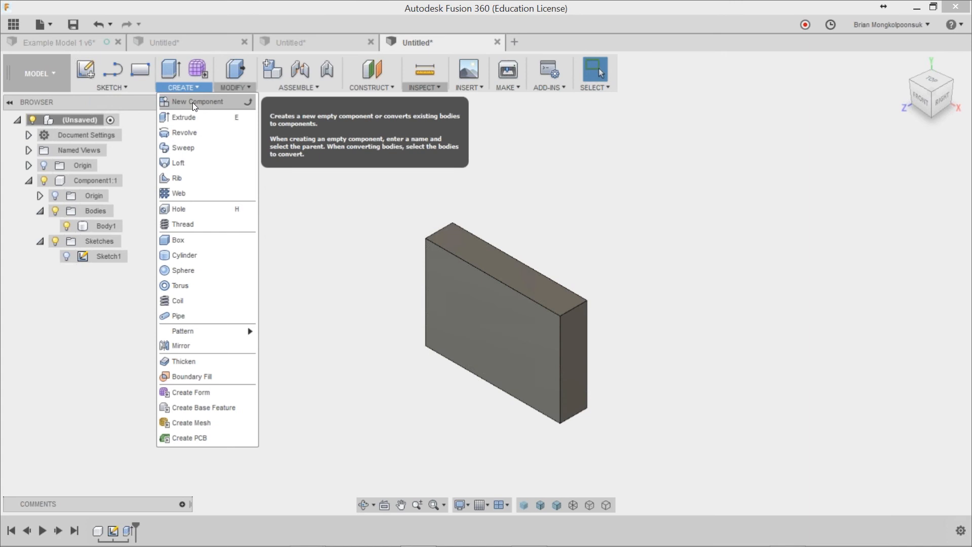
pyautogui.click(193, 102)
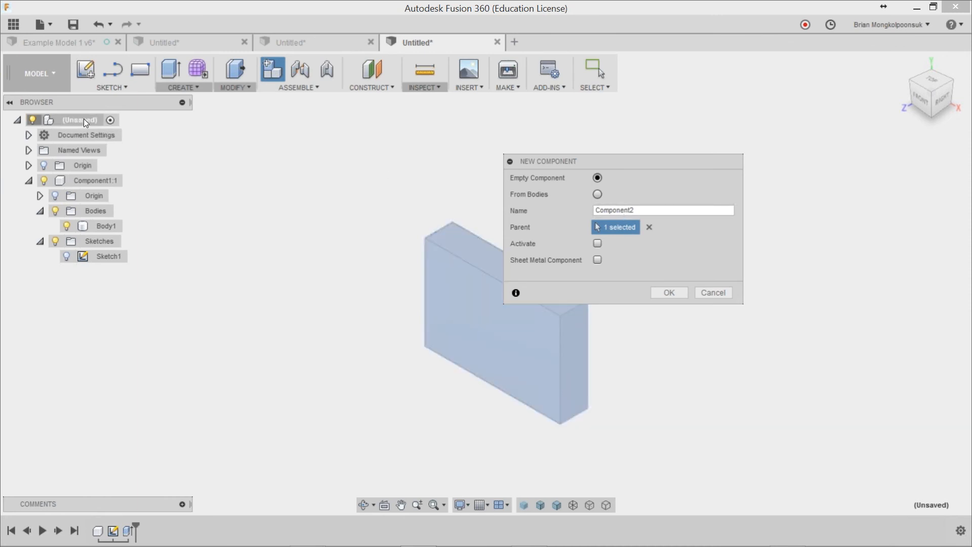
pyautogui.click(598, 243)
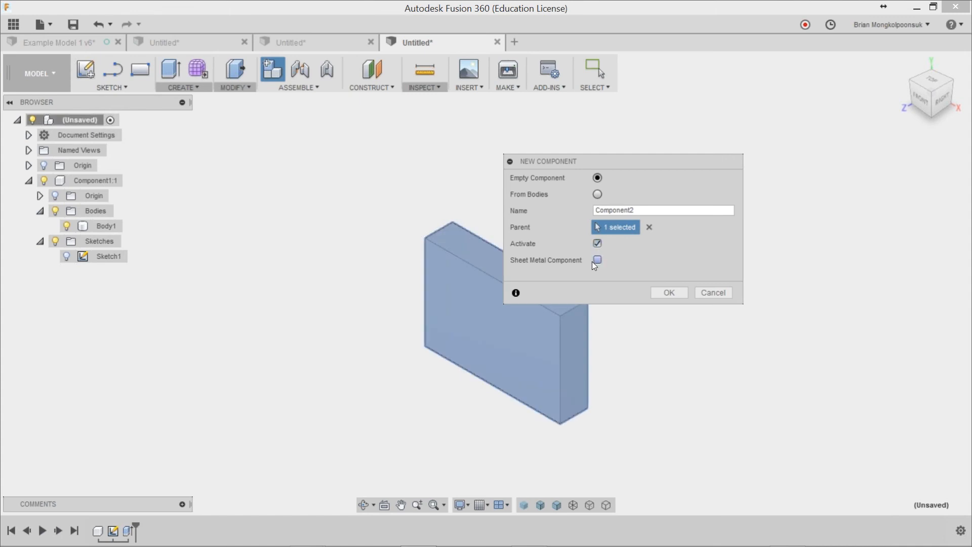
pyautogui.click(668, 293)
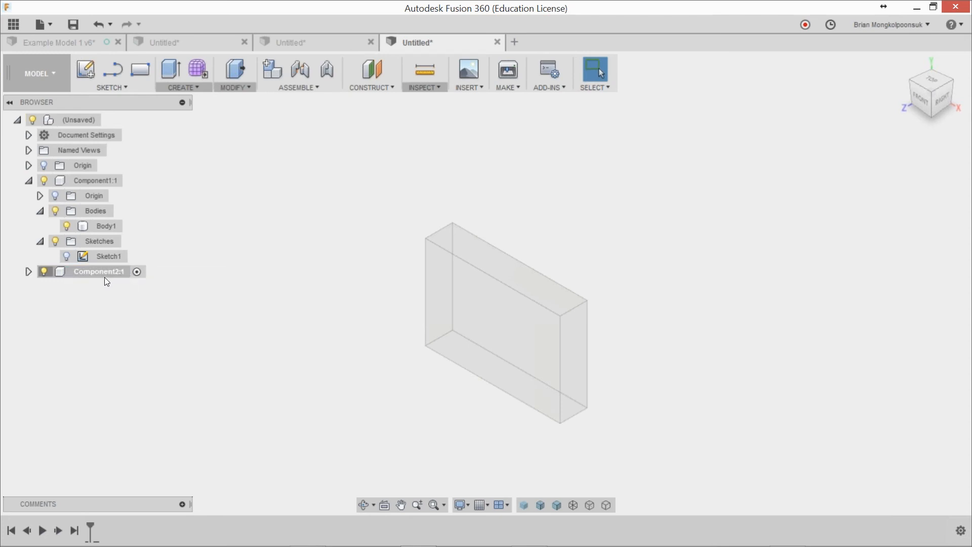
# Step: Sketch a rectangle about 1.1 by 0.8 in on the first box's front face, starting from its upper-right corner
pyautogui.click(144, 70)
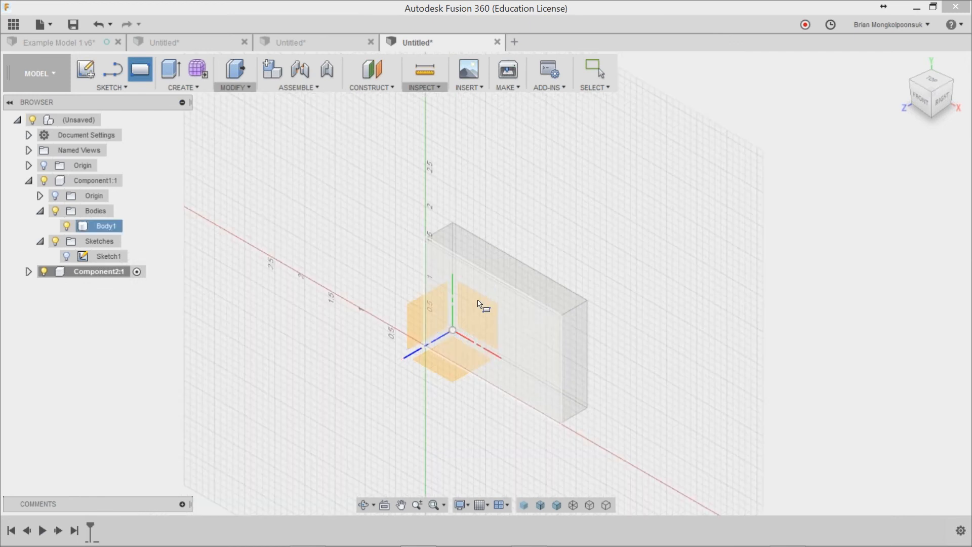
pyautogui.click(484, 301)
pyautogui.click(603, 244)
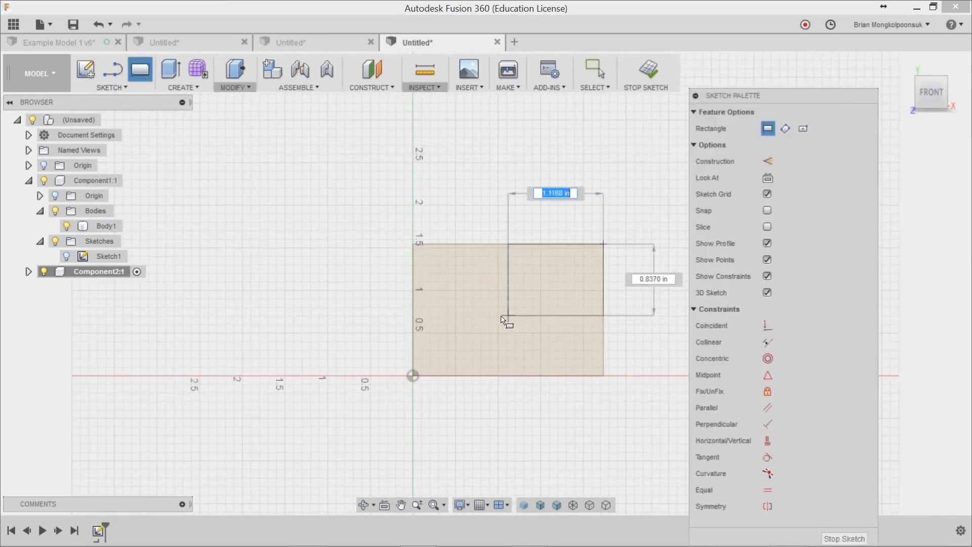
pyautogui.click(500, 318)
# Step: Extrude the small rectangle a short distance toward the front as a new body and reactivate the top-level design
pyautogui.press('e')
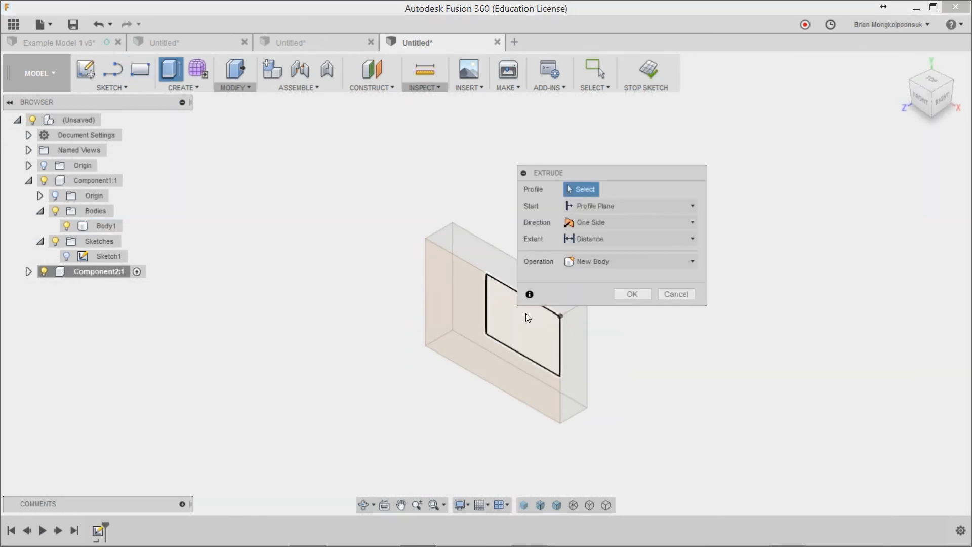
pyautogui.click(506, 324)
pyautogui.moveTo(512, 330); pyautogui.dragTo(495, 341)
pyautogui.click(618, 328)
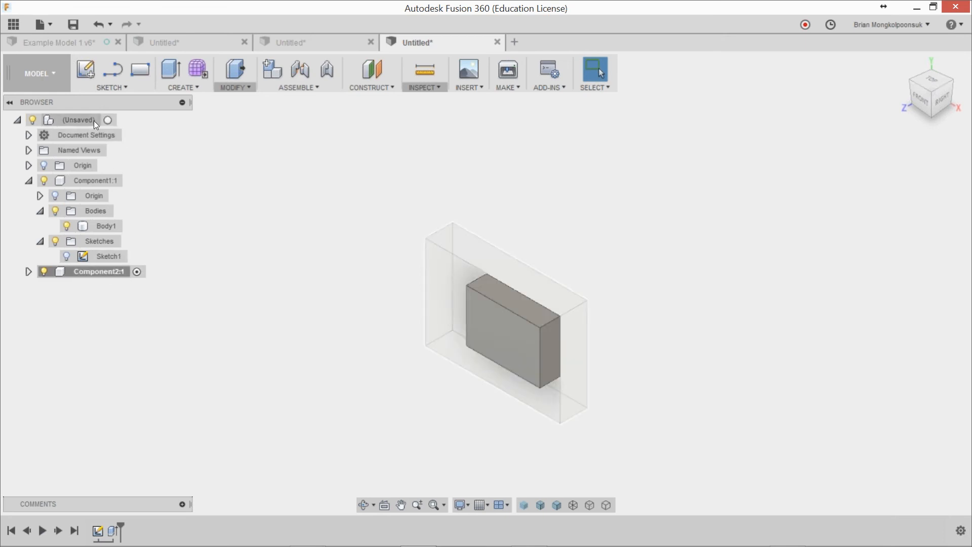
pyautogui.click(110, 120)
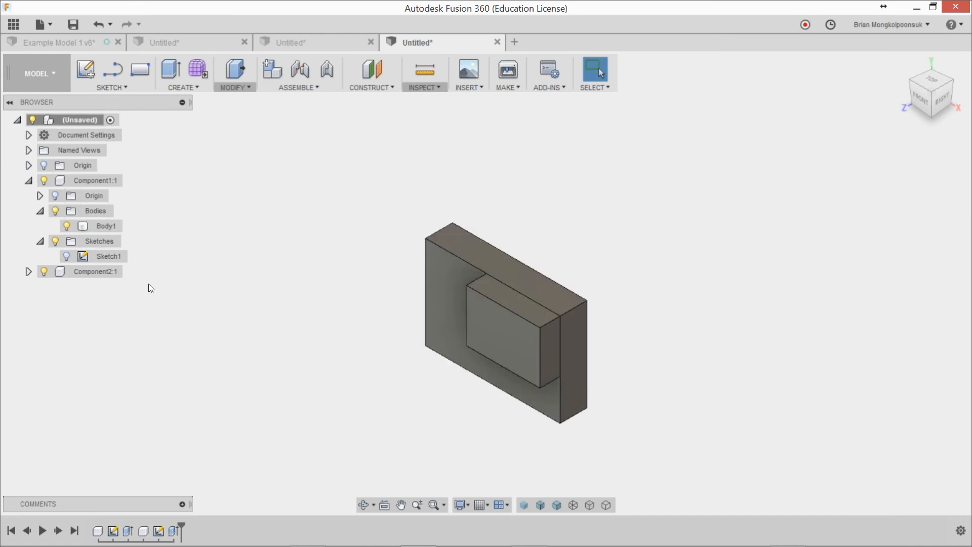
# Step: Examine the body and sketch stored inside Component2 and the options available for that component
pyautogui.click(28, 271)
pyautogui.click(40, 301)
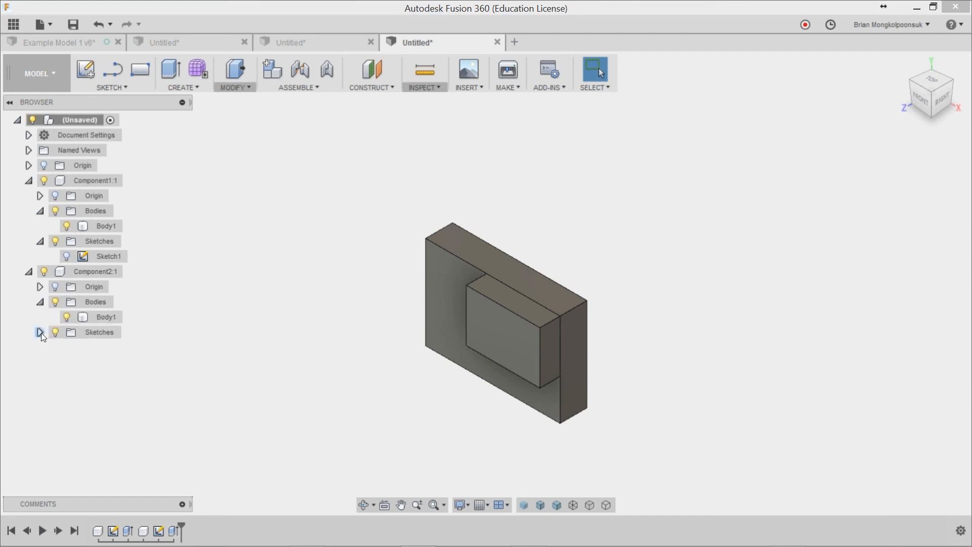
pyautogui.click(39, 332)
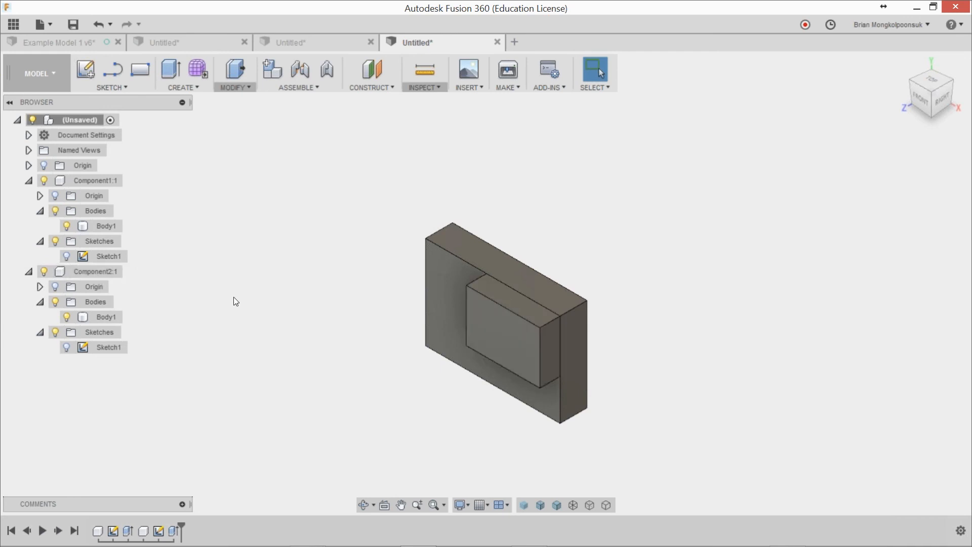
pyautogui.rightClick(108, 273)
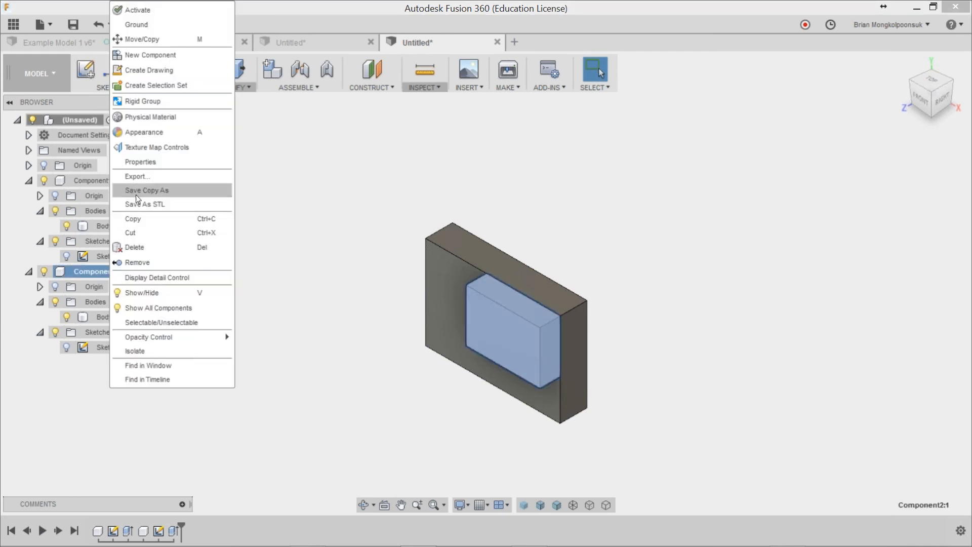
pyautogui.click(45, 410)
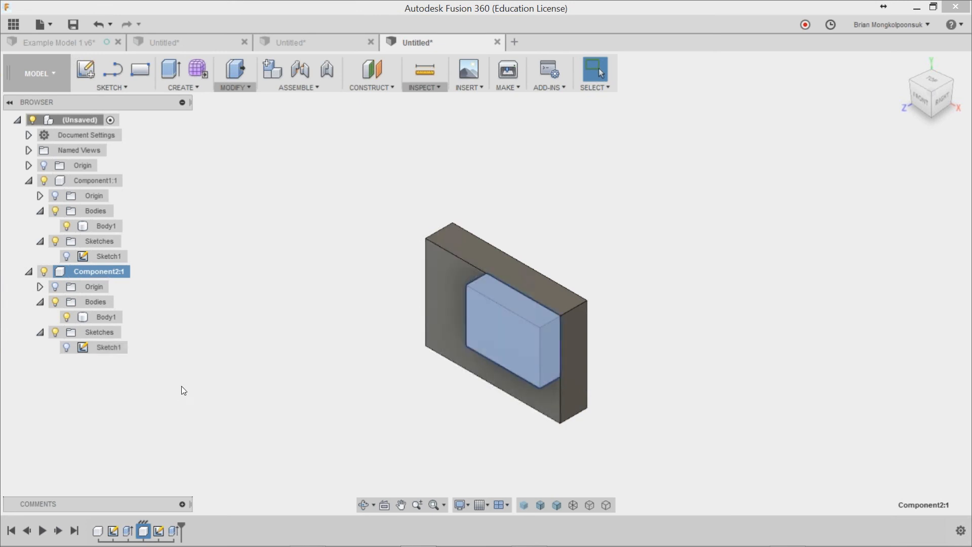
pyautogui.click(189, 339)
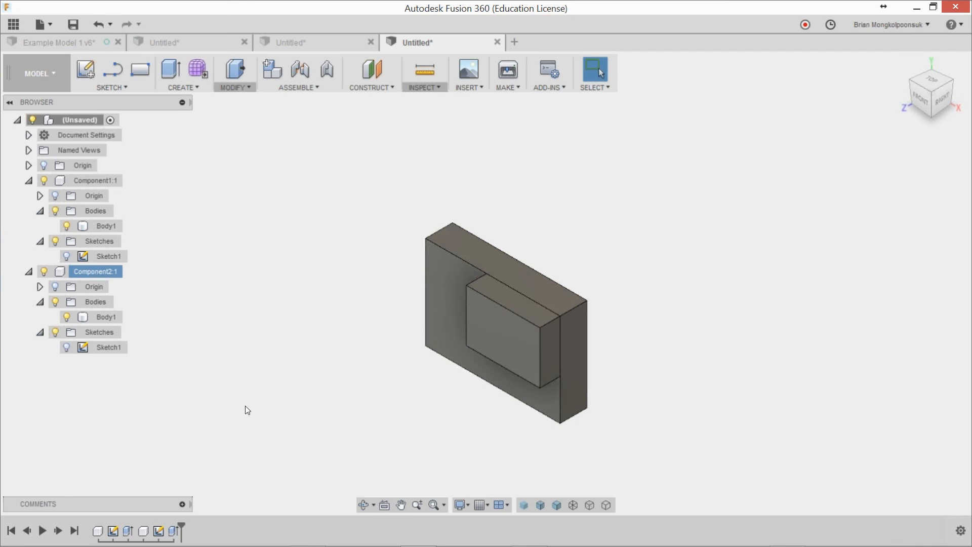
# Step: Turn on component color cycling and compare the component colors across the browser, timeline and model
pyautogui.click(436, 87)
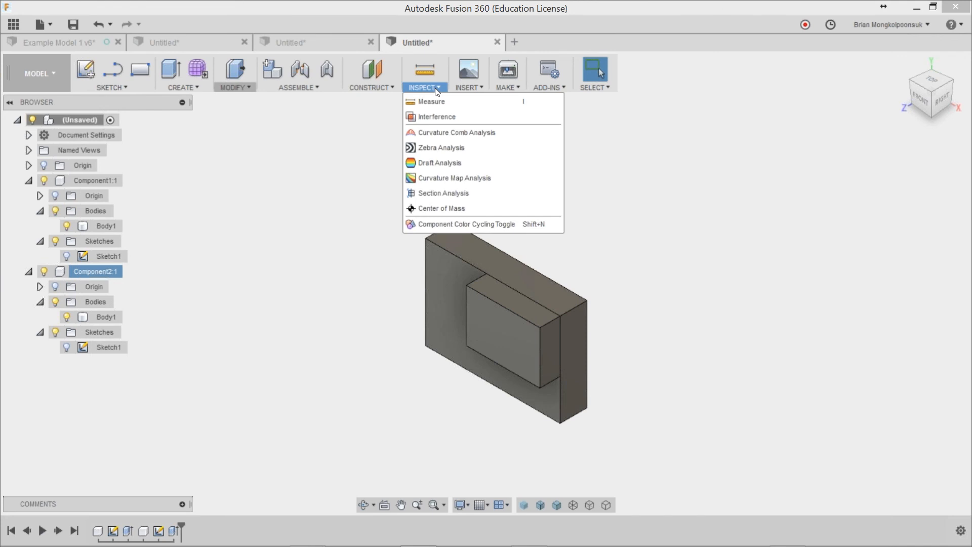
pyautogui.click(509, 231)
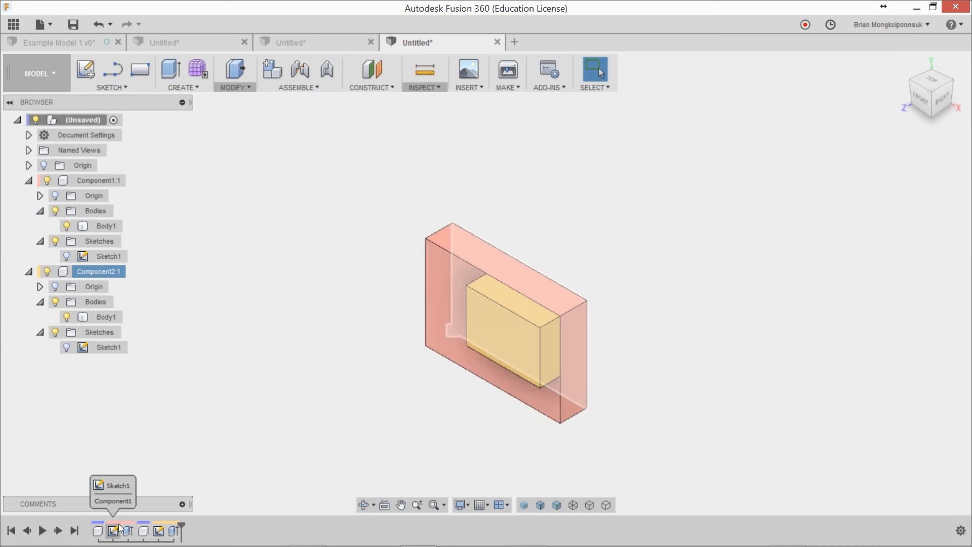
pyautogui.click(106, 181)
pyautogui.click(182, 259)
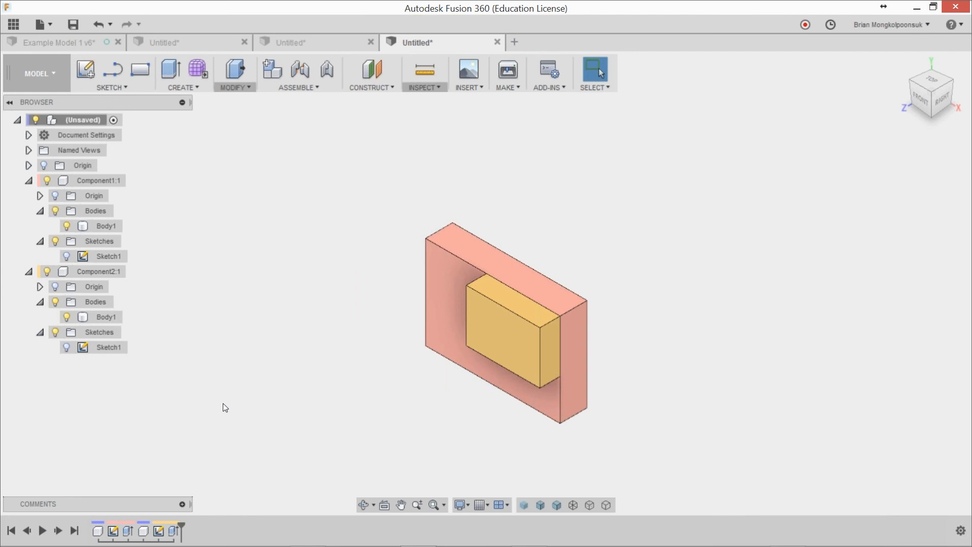
# Step: Sketch a circle on the small box's front face, centered on that face's lower-left corner
pyautogui.press('c')
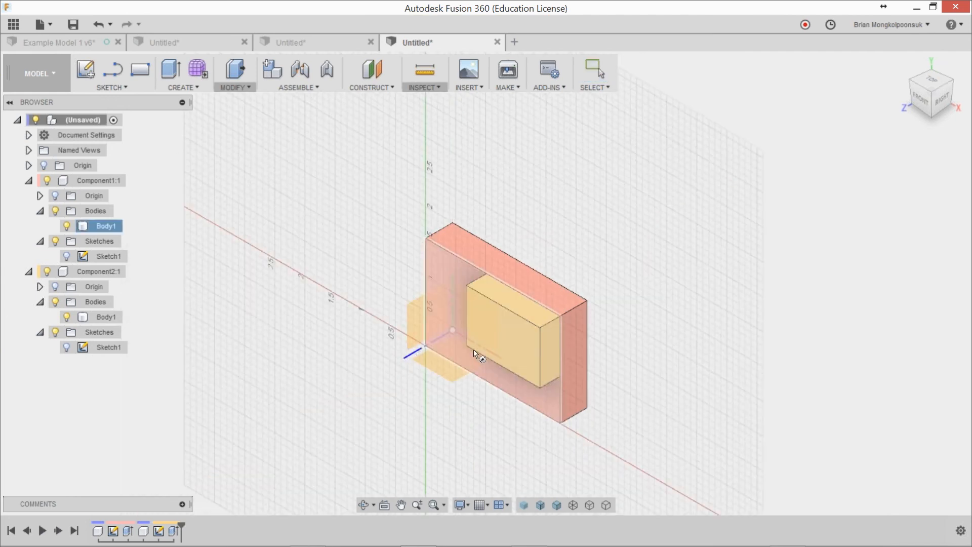
pyautogui.click(506, 343)
pyautogui.click(431, 314)
pyautogui.click(453, 300)
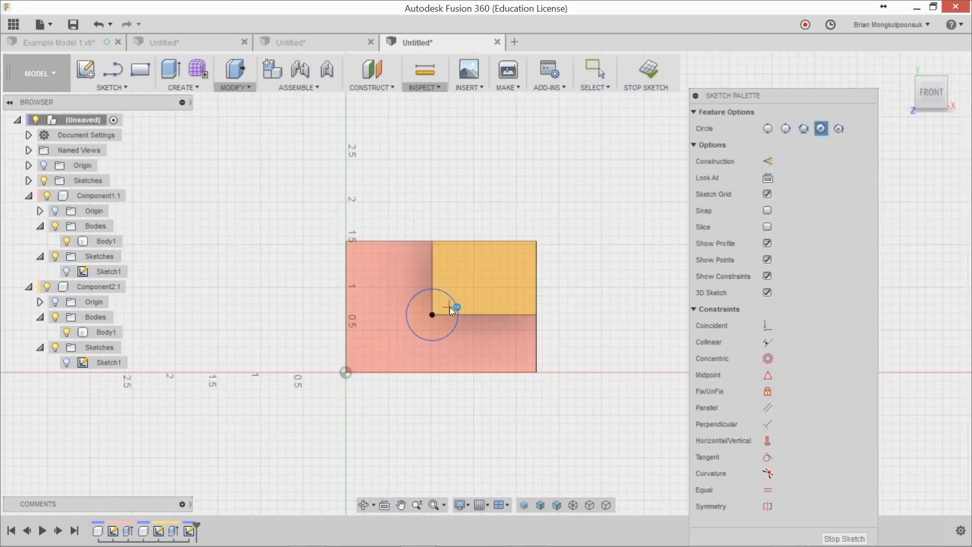
# Step: Extrude both parts of the circle as a cut of -2.1613 in through the small box and the larger box
pyautogui.press('e')
pyautogui.click(472, 343)
pyautogui.click(459, 344)
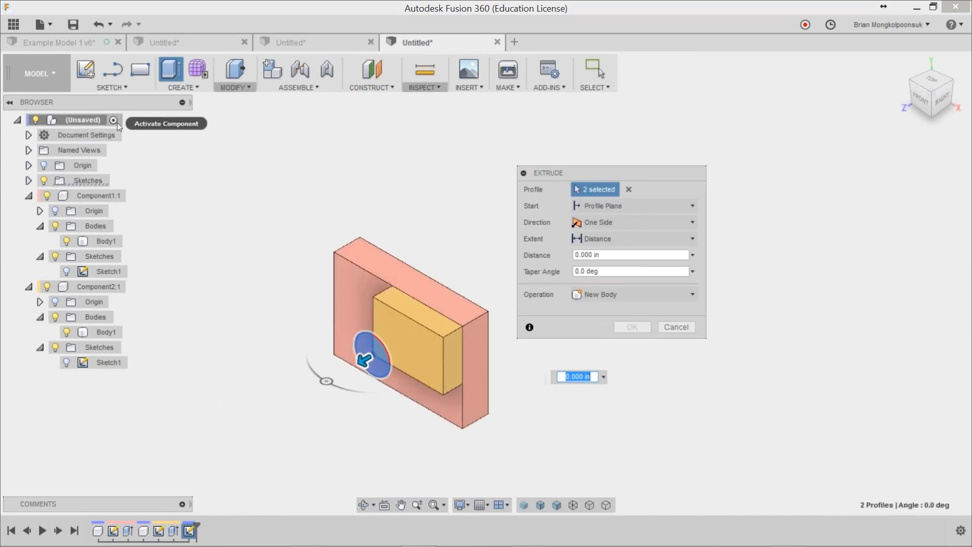
pyautogui.moveTo(367, 360); pyautogui.dragTo(504, 273)
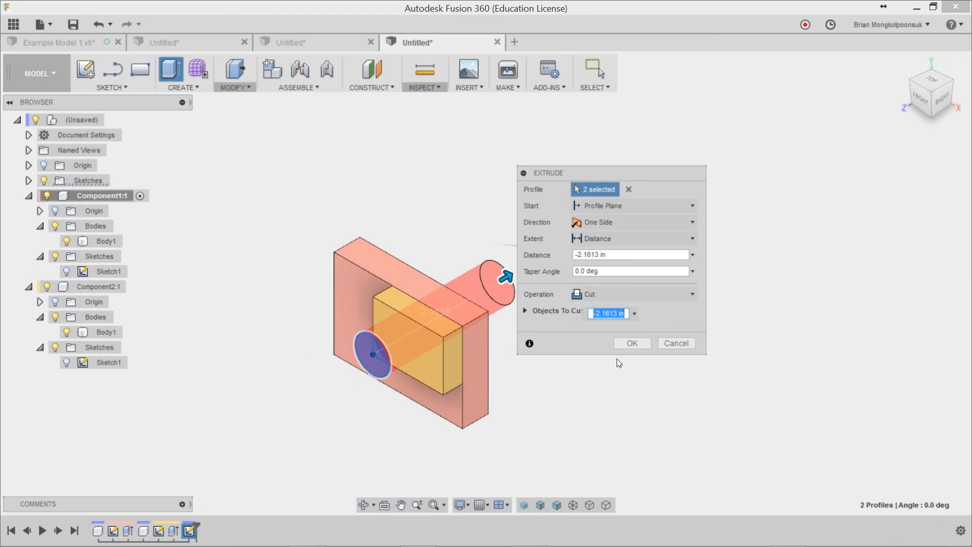
pyautogui.click(630, 342)
# Step: Delete Component2 together with its features, even though other timeline features reference it
pyautogui.scroll(-3, 502, 410)
pyautogui.scroll(4, 315, 405)
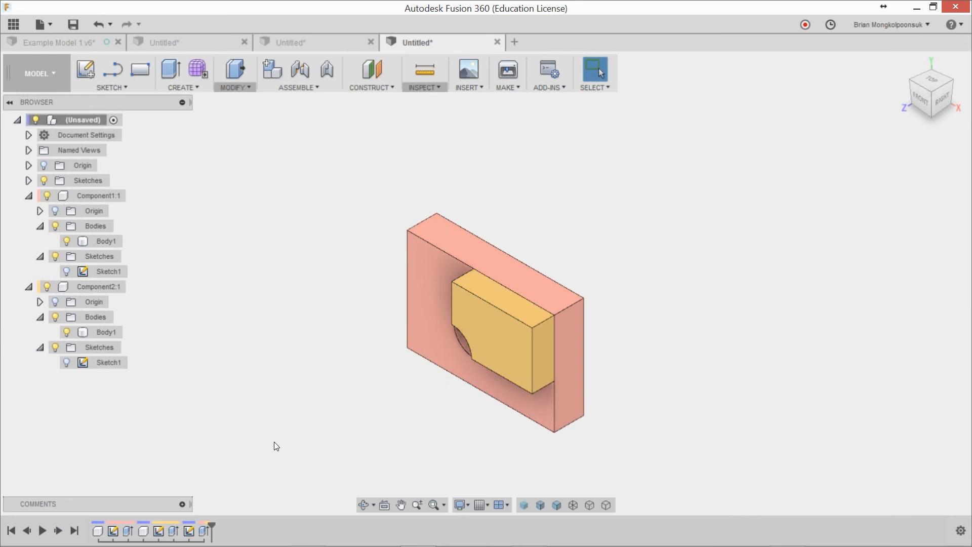
pyautogui.keyDown('shift'); pyautogui.moveTo(282, 445); pyautogui.dragTo(271, 402, button='middle'); pyautogui.keyUp('shift')
pyautogui.scroll(2, 384, 378)
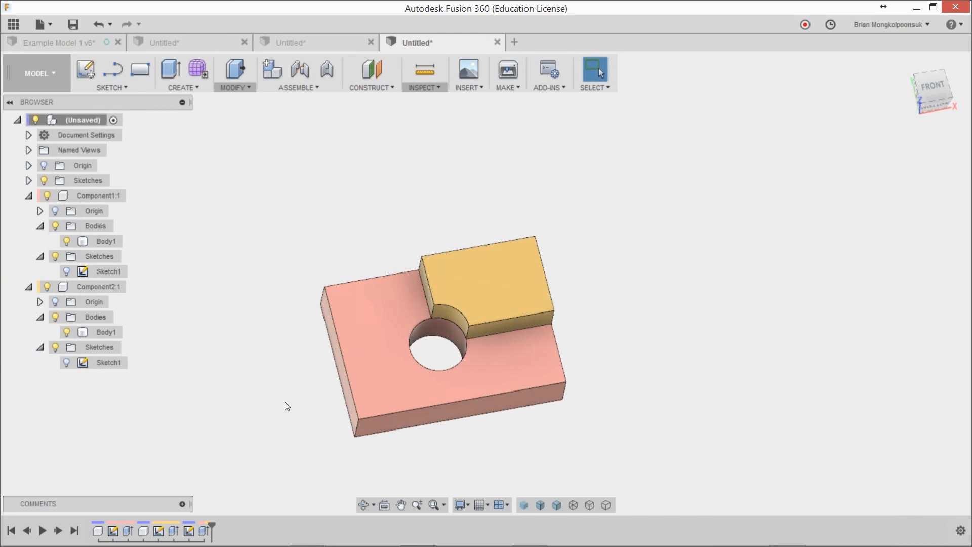
pyautogui.scroll(1, 285, 402)
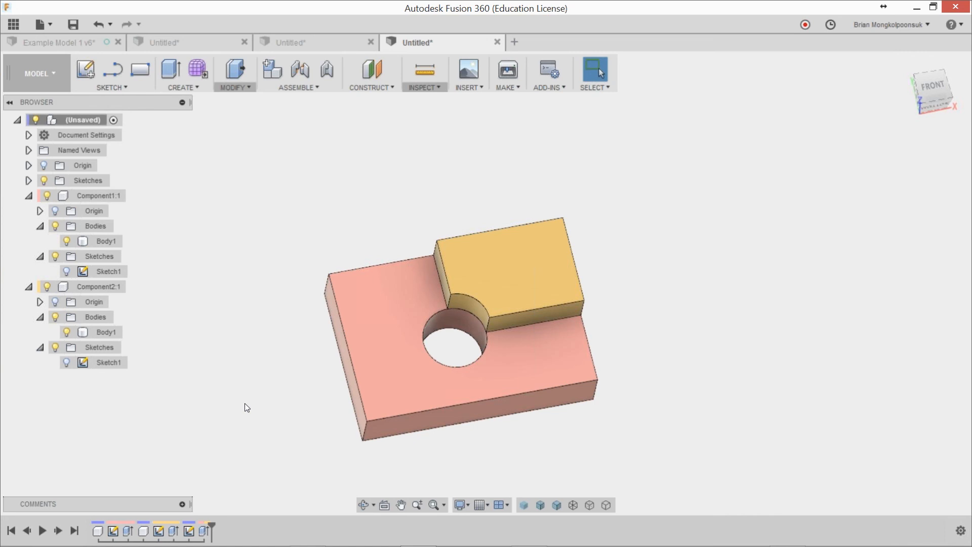
pyautogui.scroll(1, 244, 407)
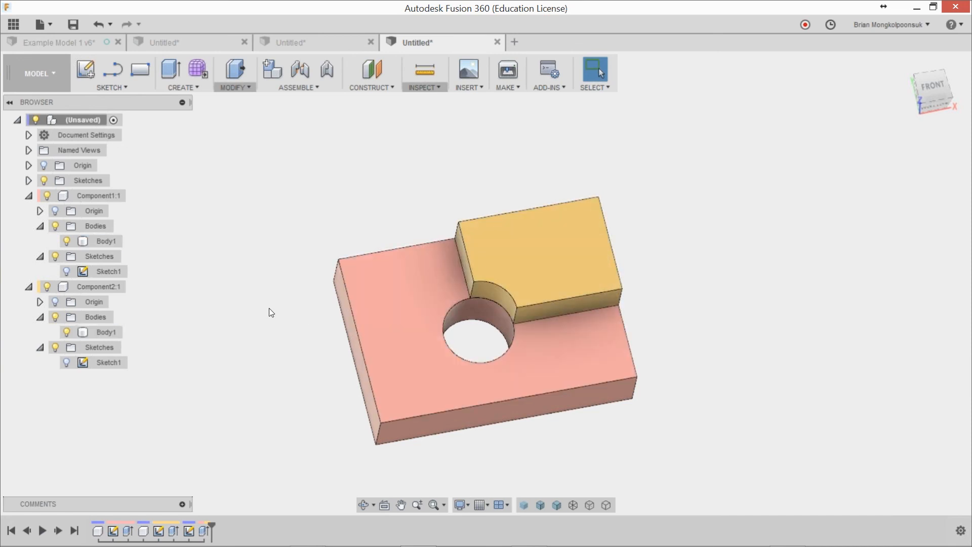
pyautogui.click(114, 288)
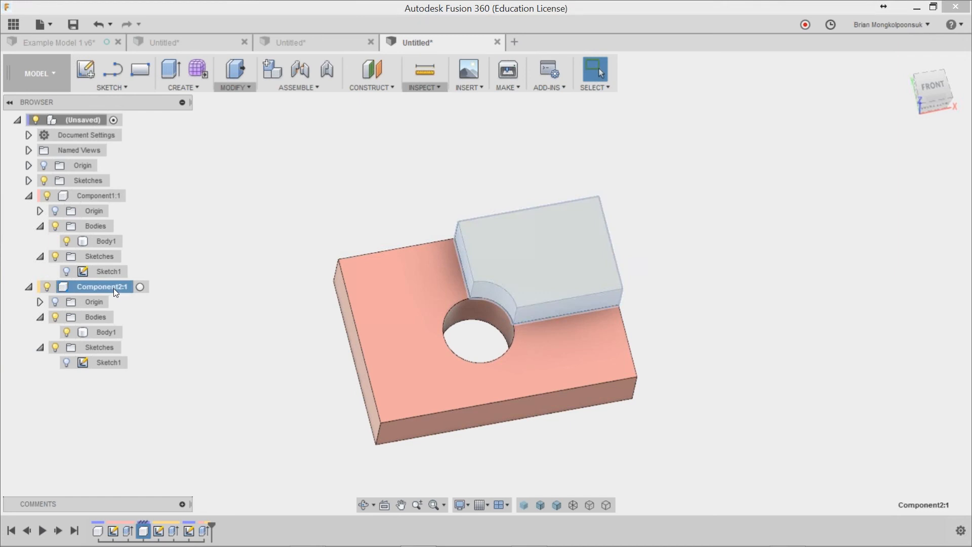
pyautogui.rightClick(116, 291)
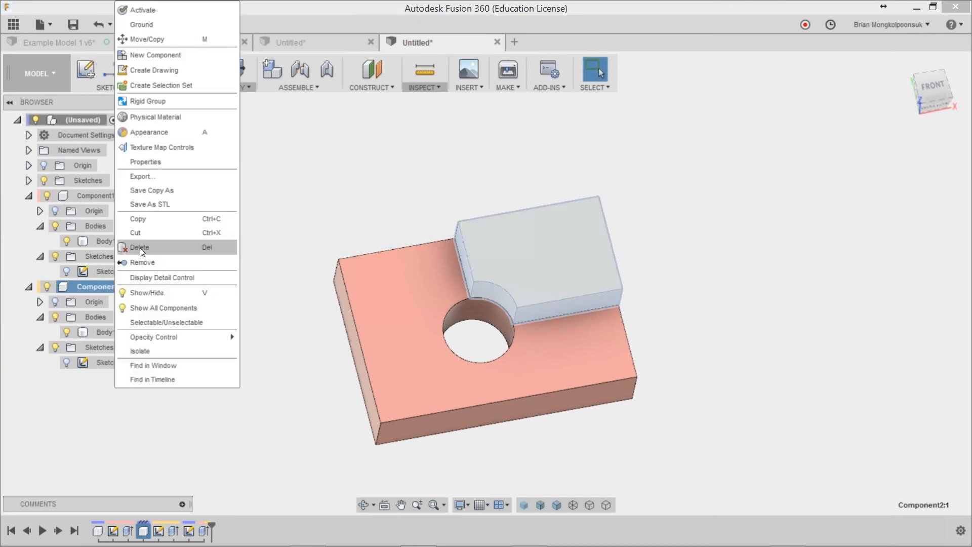
pyautogui.click(159, 248)
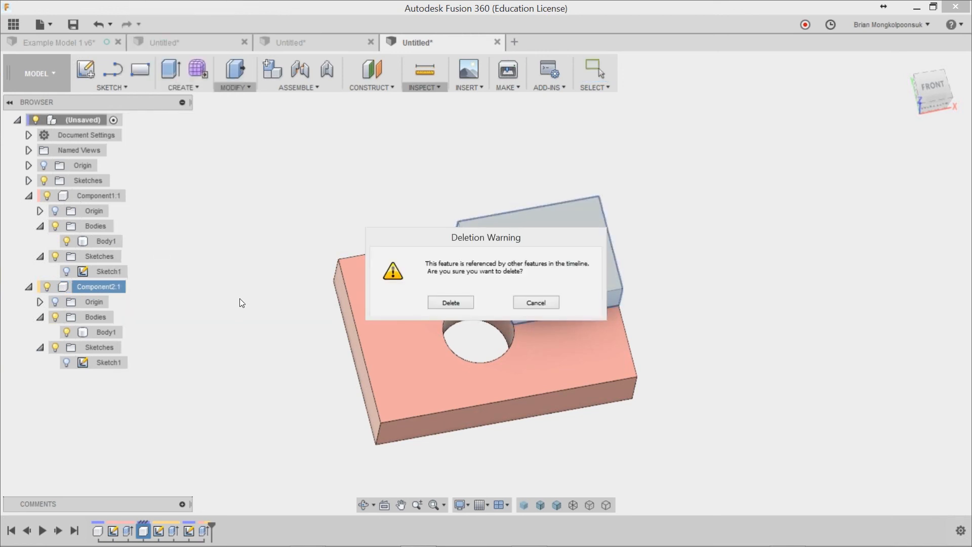
pyautogui.click(464, 302)
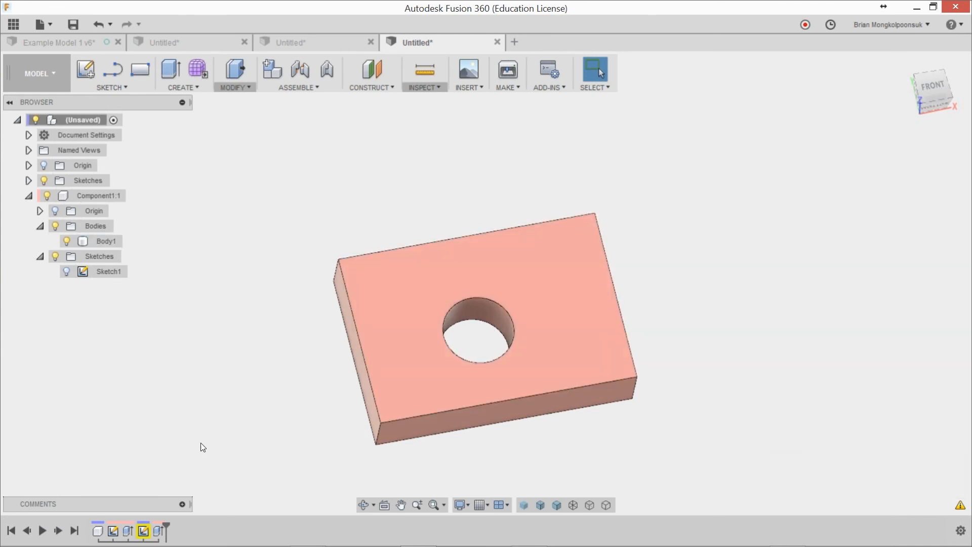
# Step: Review the warning details for the hole's sketch and undo the deletion of Component2
pyautogui.click(960, 505)
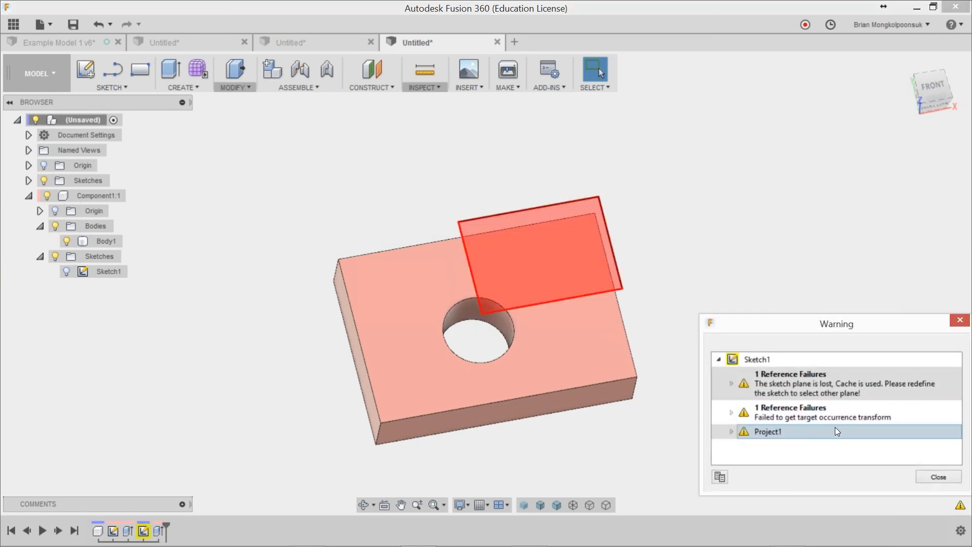
pyautogui.click(938, 476)
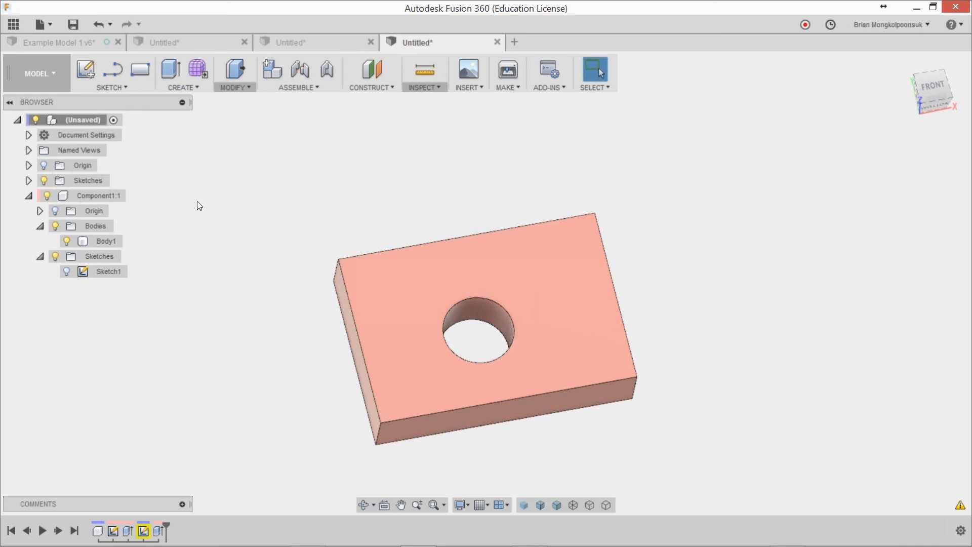
pyautogui.click(101, 23)
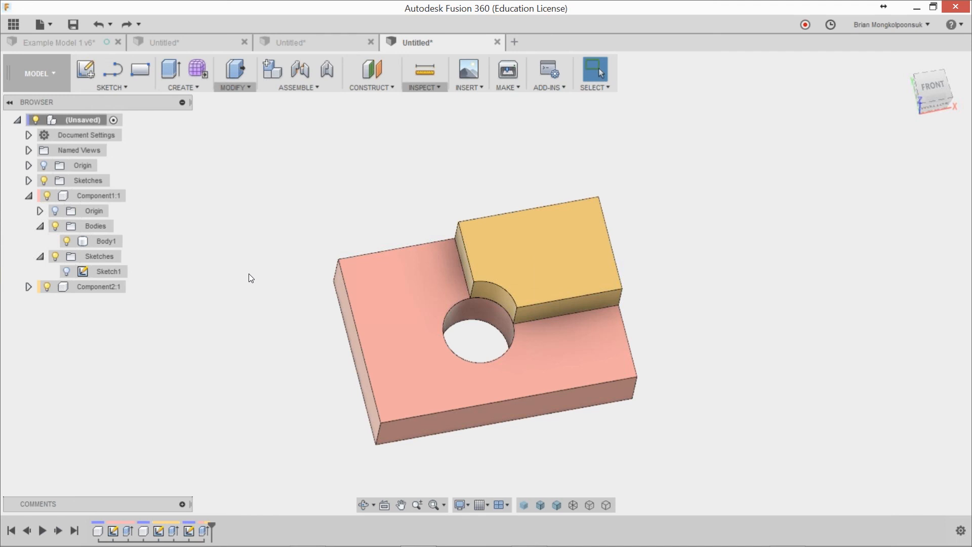
# Step: Use Remove on Component2, and roll the timeline back to before the Remove feature and forward again
pyautogui.rightClick(118, 288)
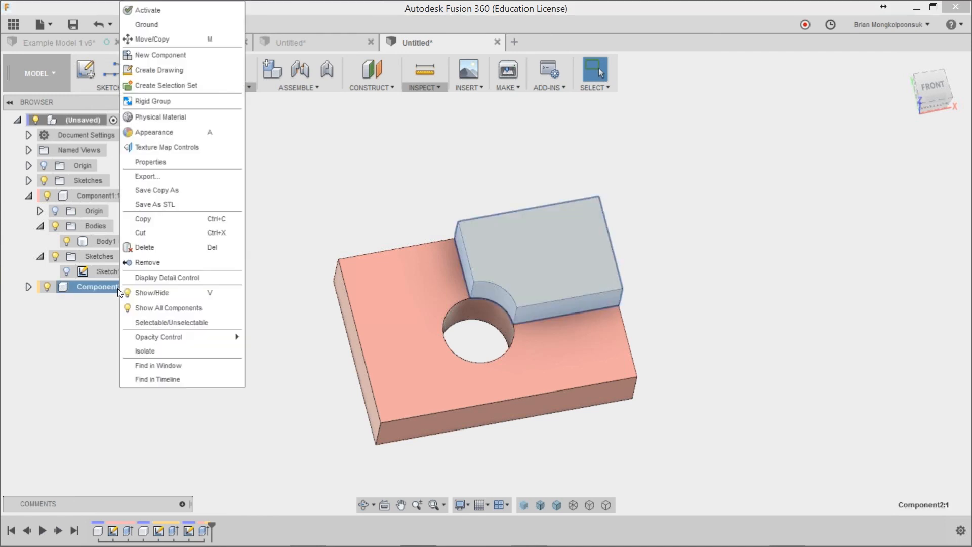
pyautogui.click(156, 263)
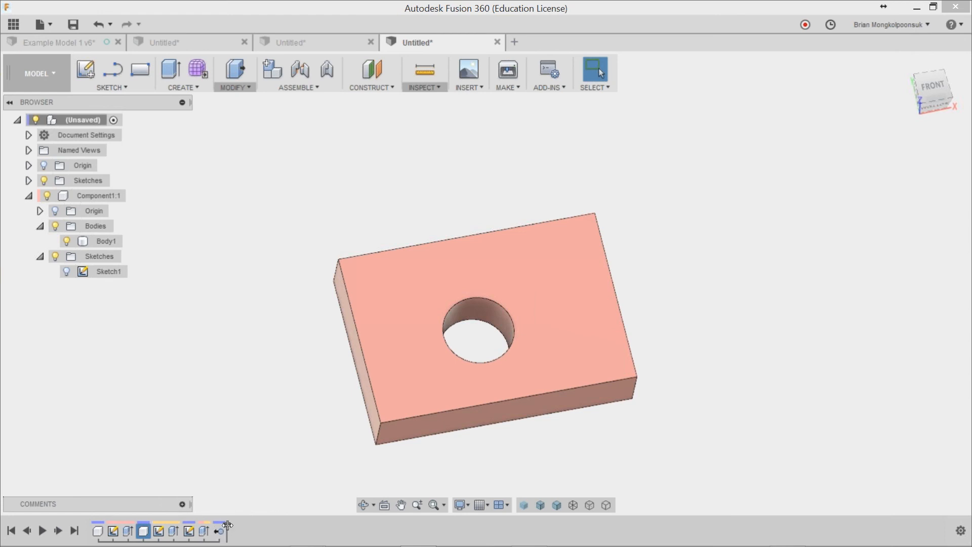
pyautogui.moveTo(227, 525); pyautogui.dragTo(210, 521)
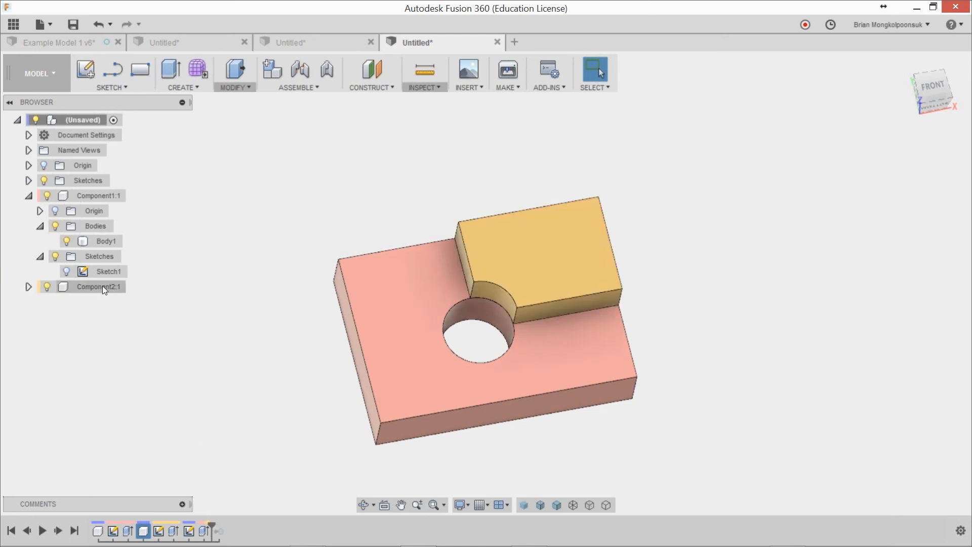
pyautogui.moveTo(211, 524); pyautogui.dragTo(227, 525)
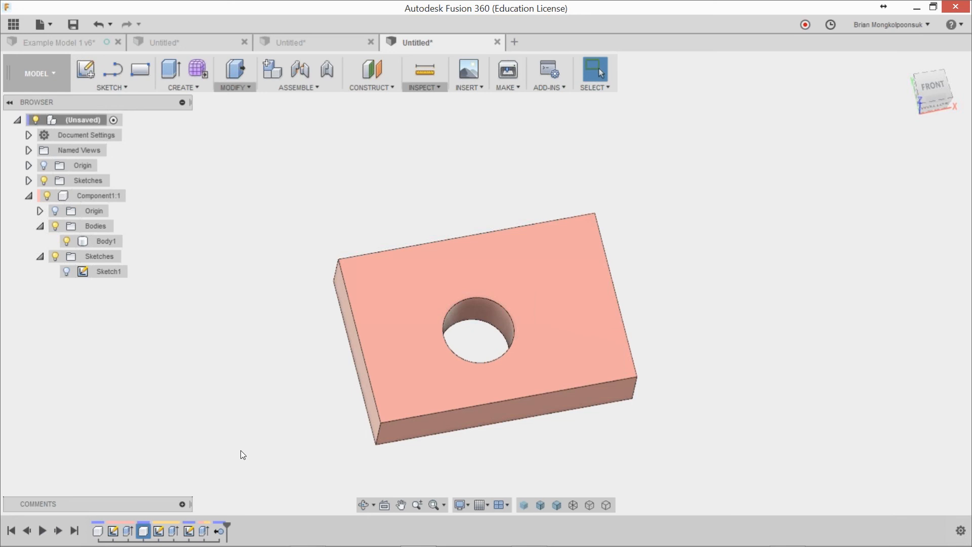
# Step: Turn off component color cycling and minimize the modelling window to return to the presentation slides
pyautogui.click(429, 89)
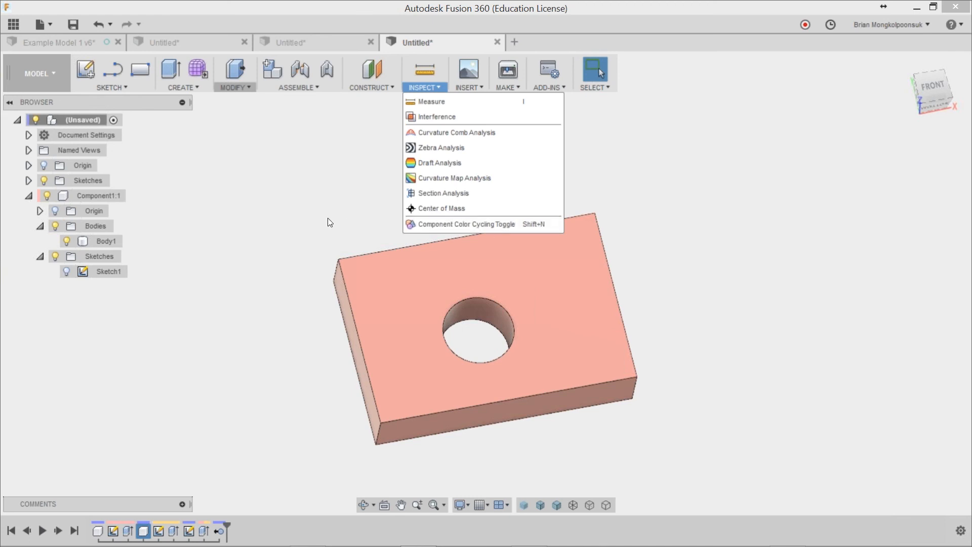
pyautogui.hotkey('shift', 'n')
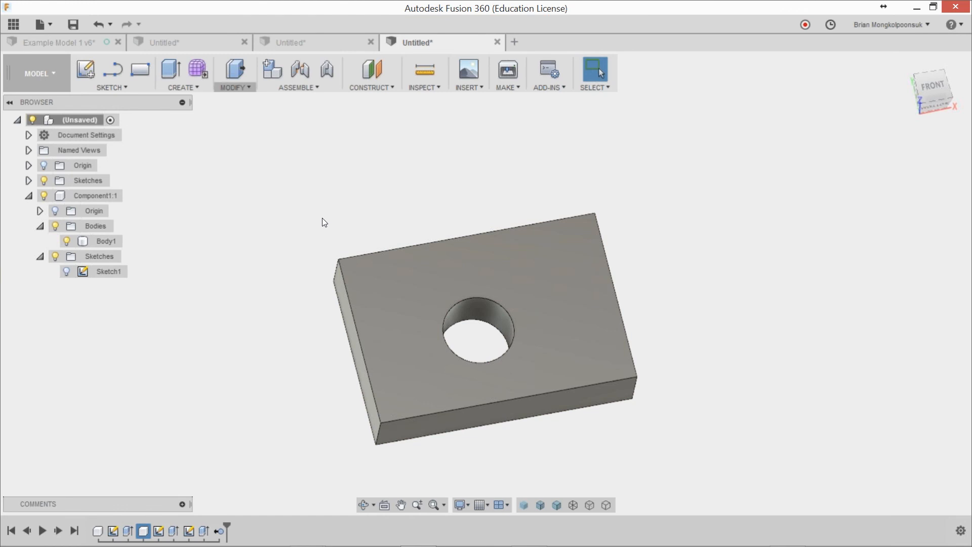
pyautogui.click(917, 7)
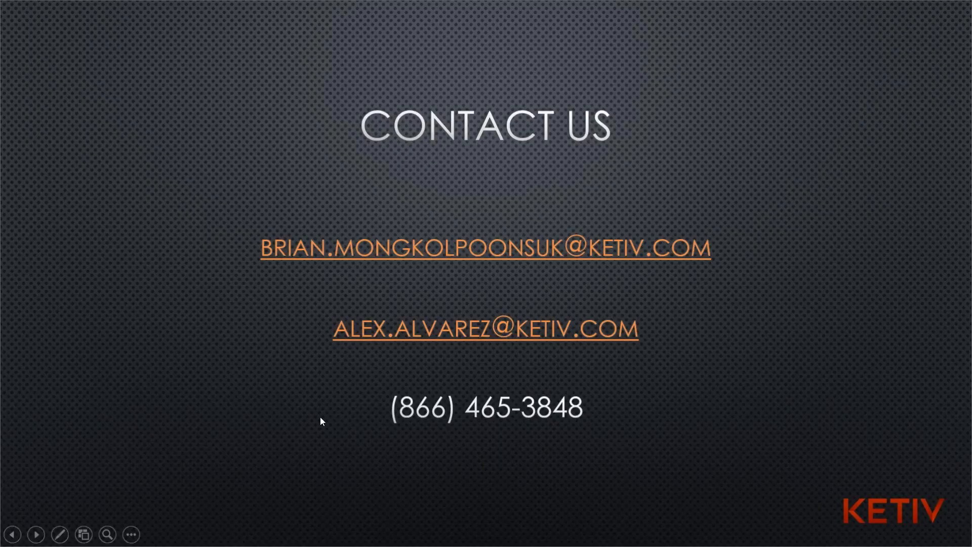